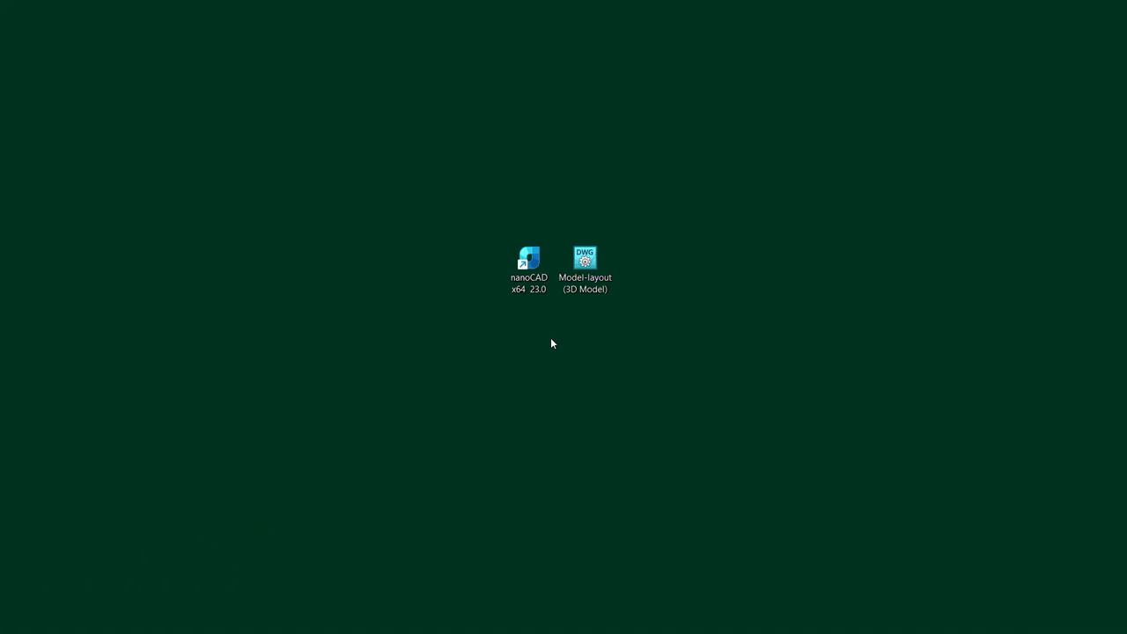
double_click(539, 271)
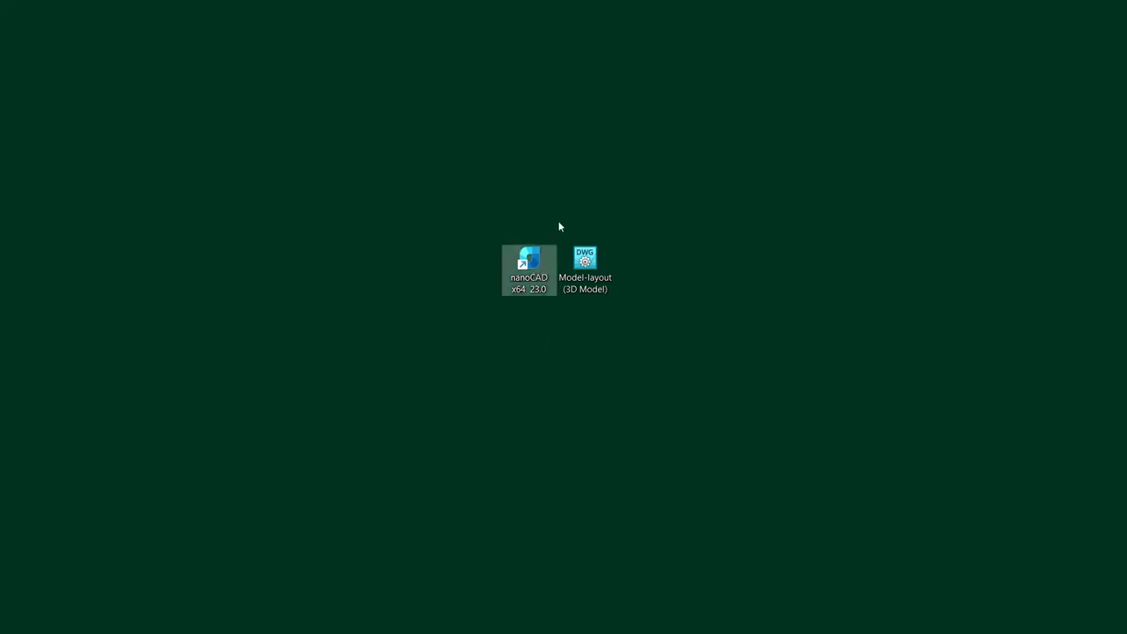
left_click(588, 323)
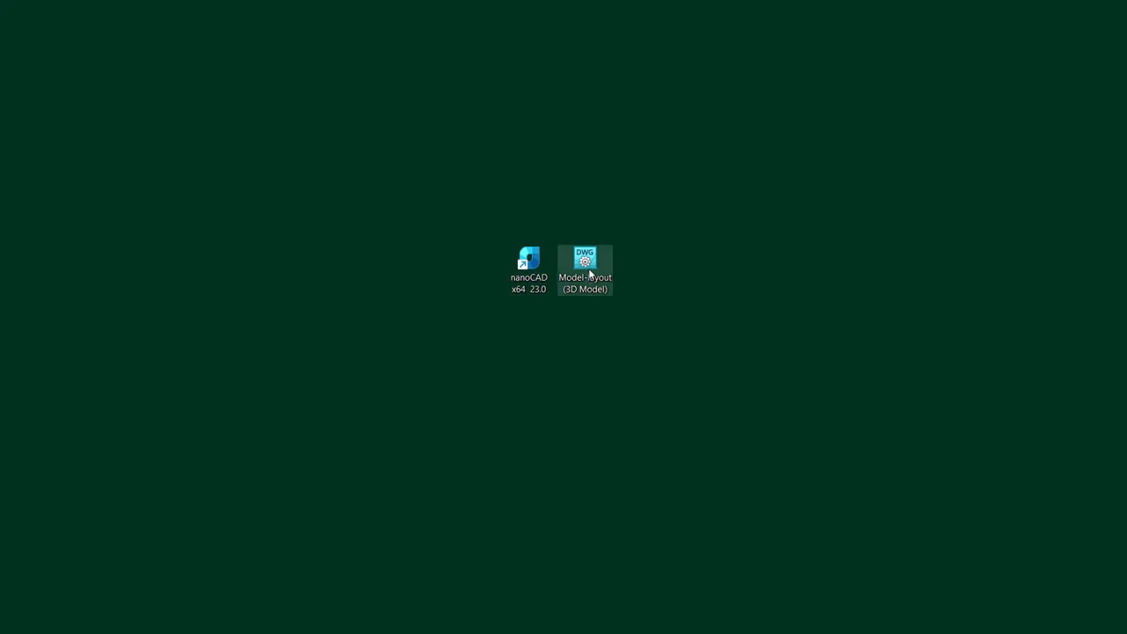
left_click(590, 276)
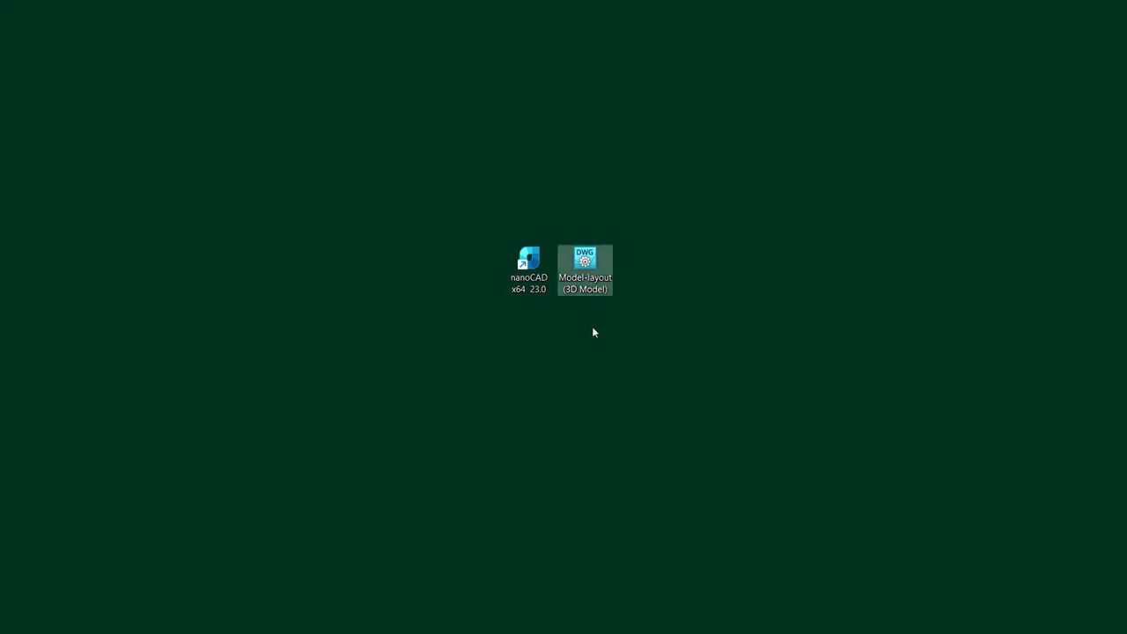
left_click(594, 332)
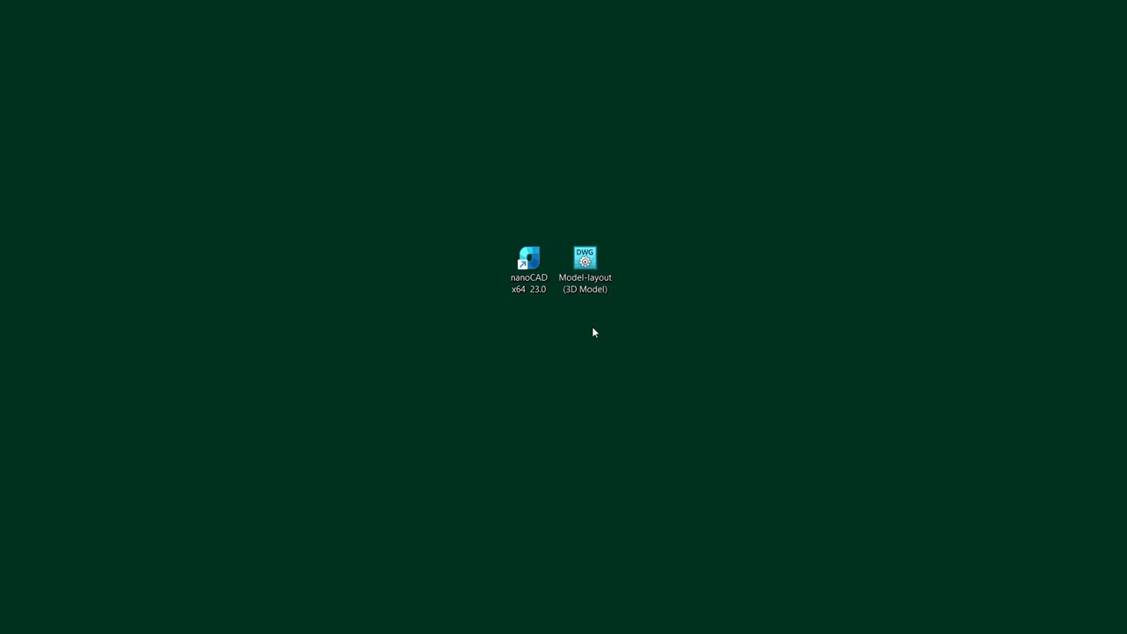
Review the apps offered for opening the Model-layout (3D Model) drawing, including nanoCAD x64 23.0, and dismiss the chooser without opening the file.
right_click(587, 278)
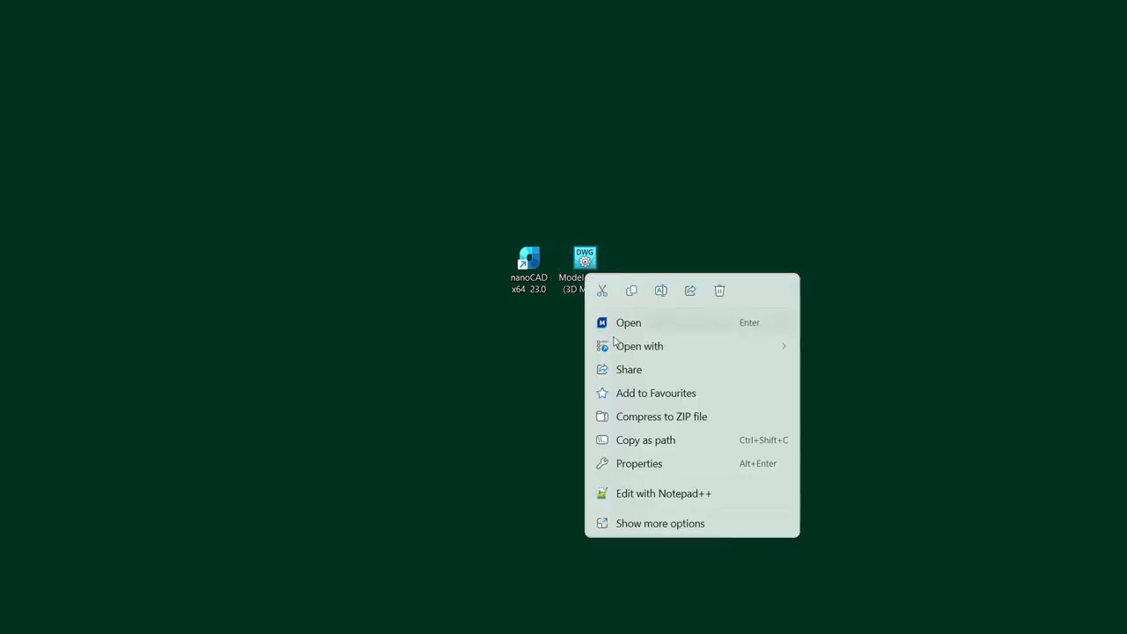
mouse_move(621, 351)
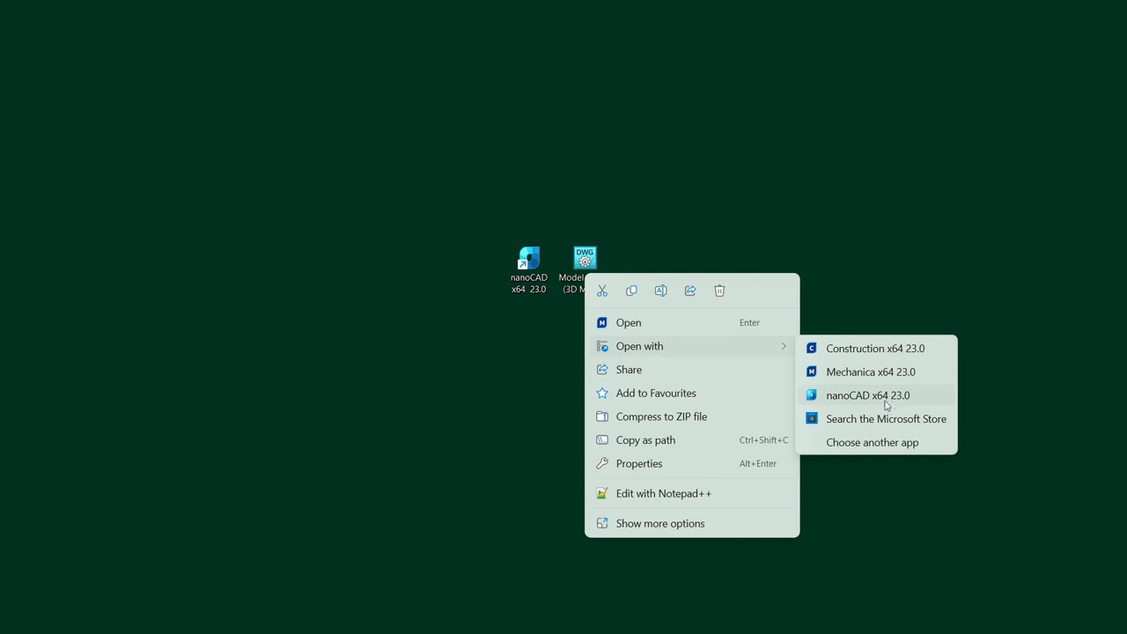
left_click(578, 319)
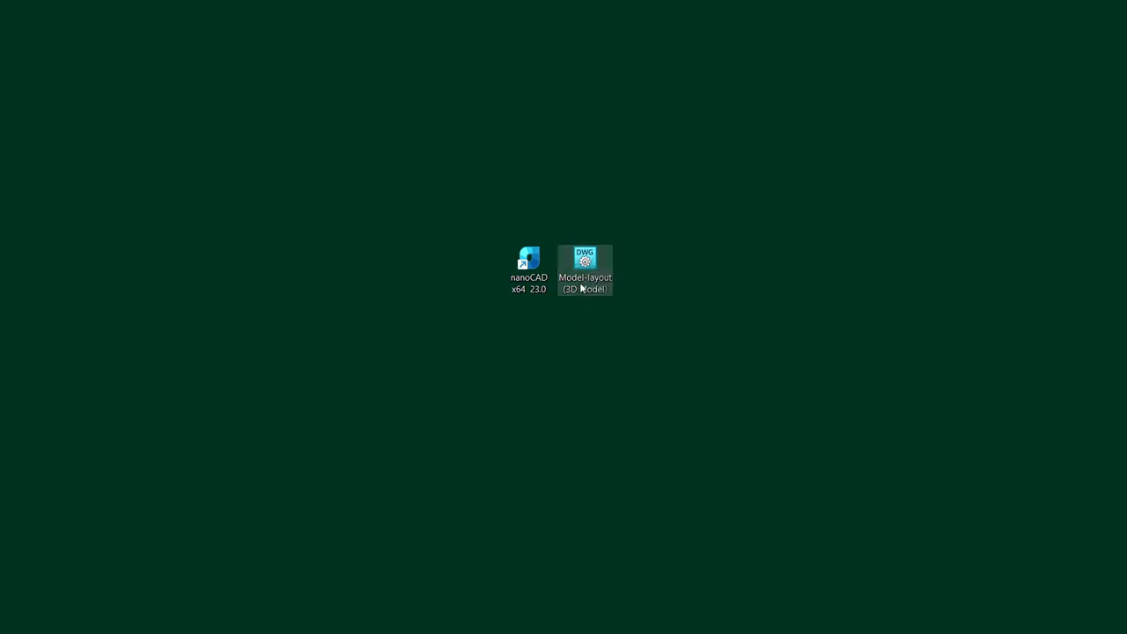
right_click(581, 284)
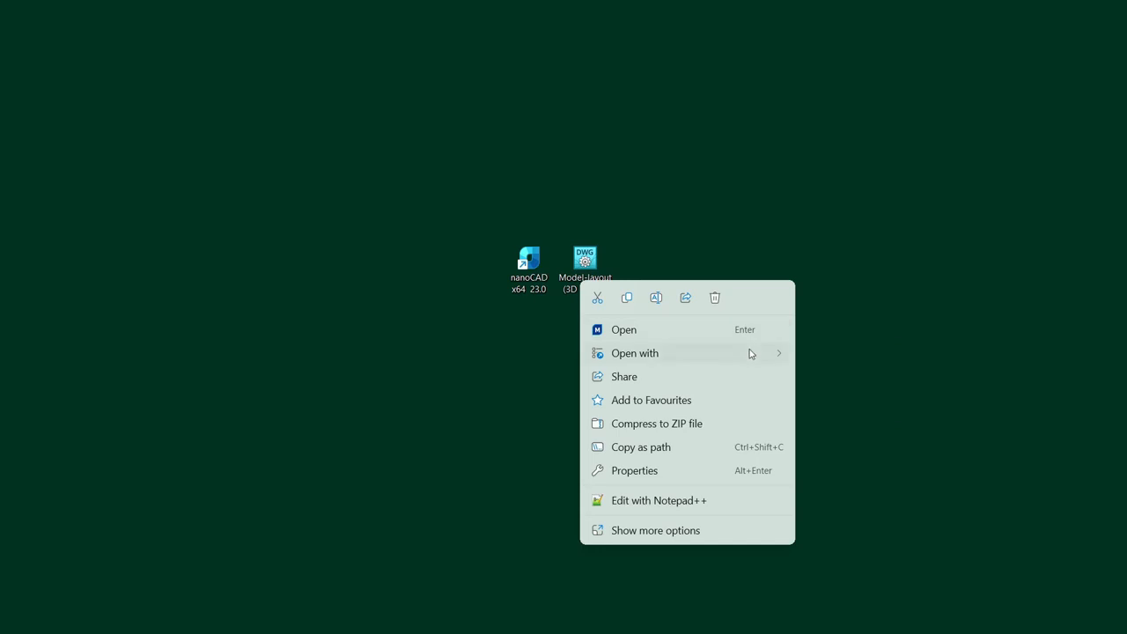
mouse_move(750, 352)
left_click(861, 451)
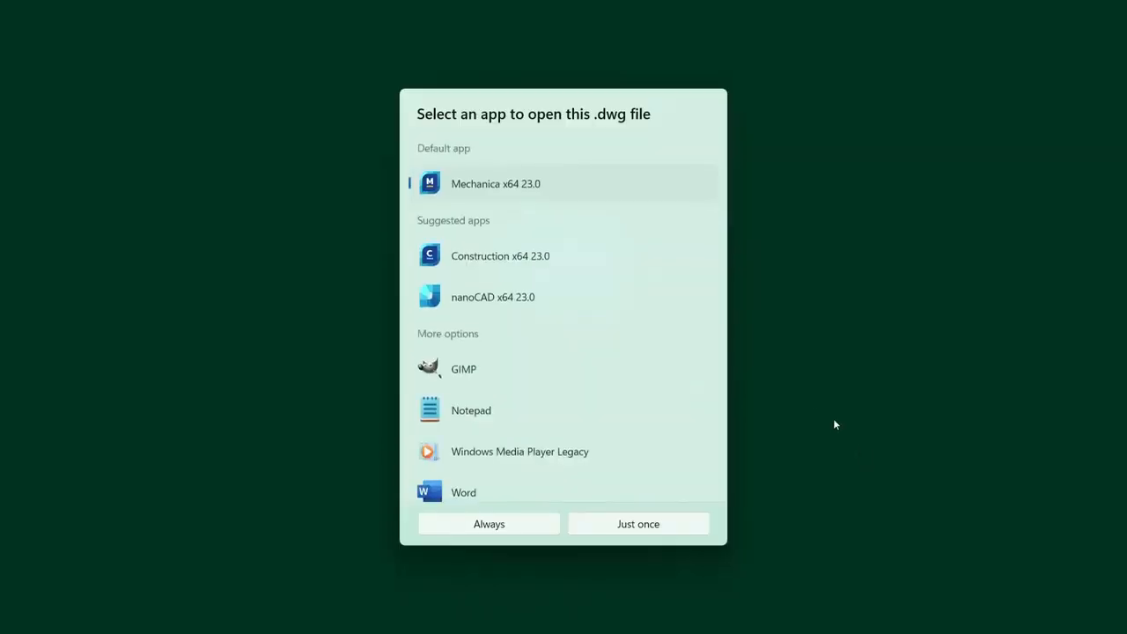
left_click(567, 300)
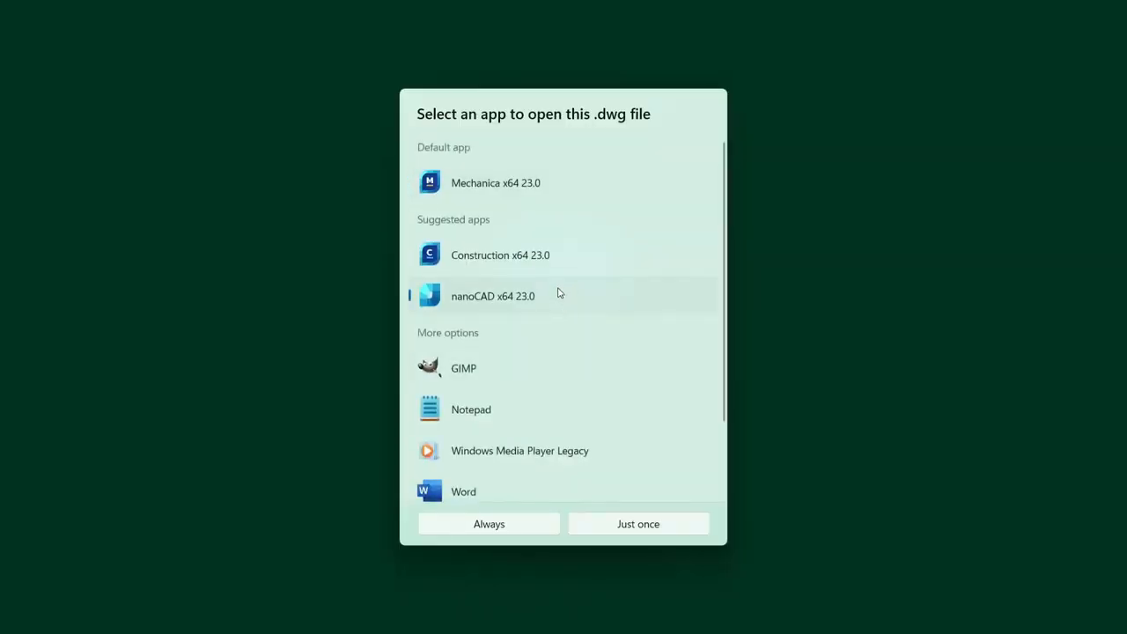
left_click(756, 301)
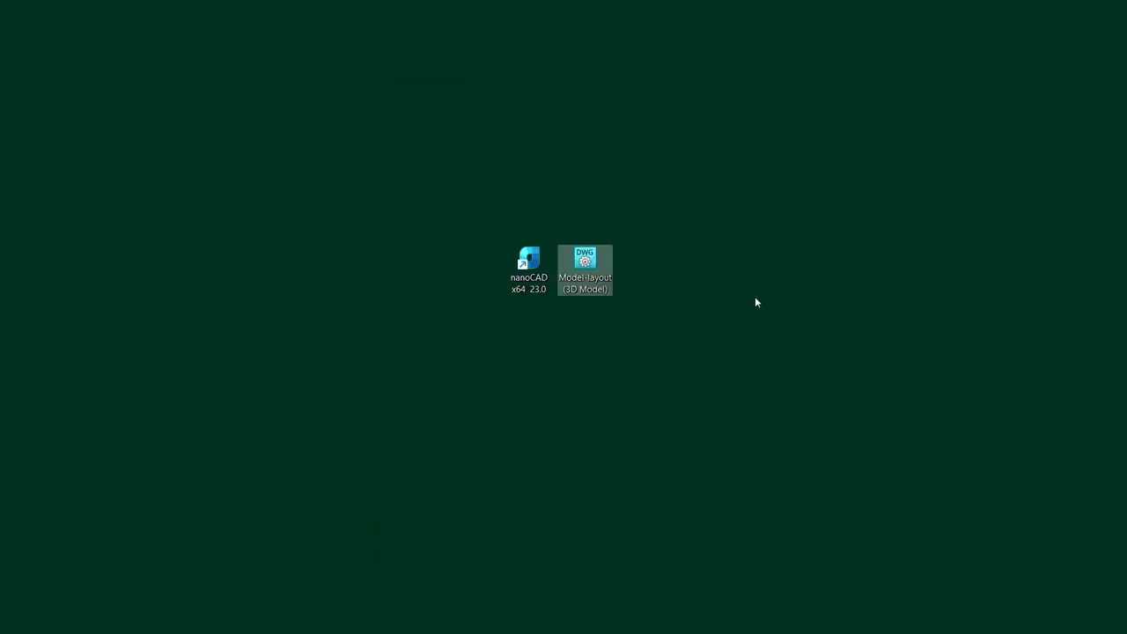
Launch nanoCAD x64 23.0 and display the welcome window's recent files as small thumbnails after trying the list layout.
double_click(532, 276)
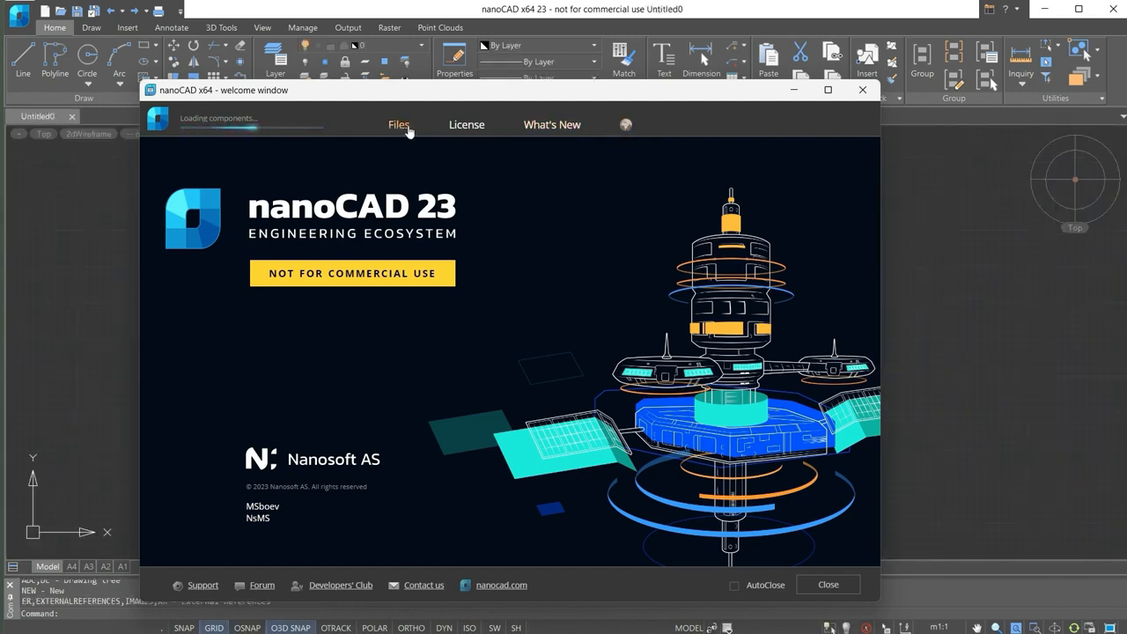
left_click(401, 126)
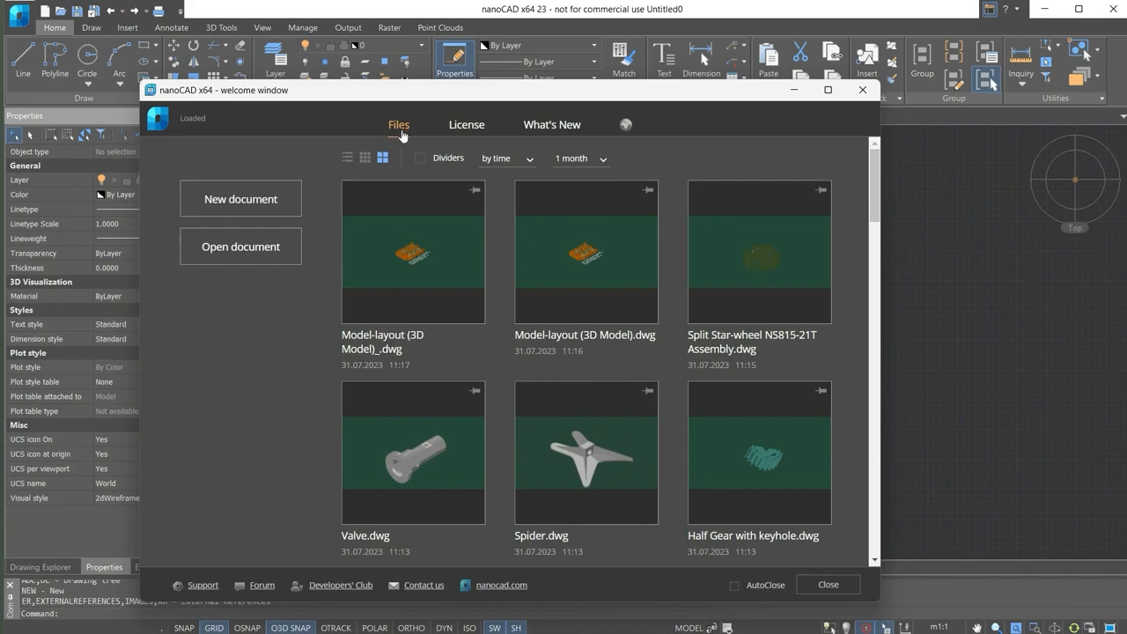
left_click(365, 158)
left_click(347, 159)
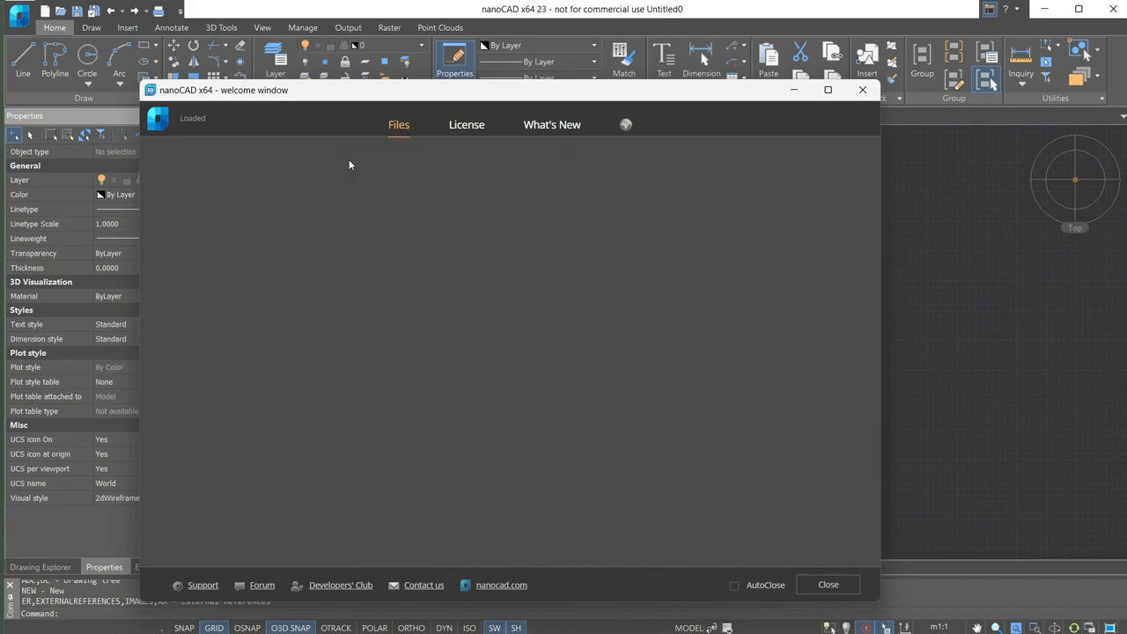
left_click(366, 159)
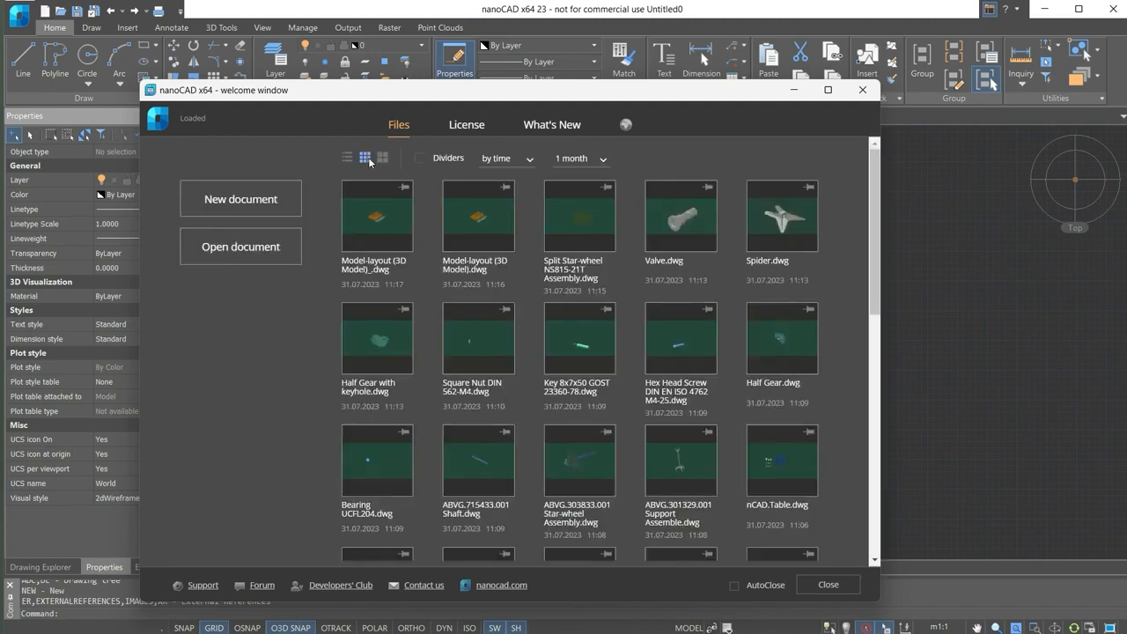
Pin Model-layout (3D Model)_.dwg and Split Star-wheel NS815-21T Assembly.dwg in the recent files, and unpin the Model-layout file again.
left_click(404, 188)
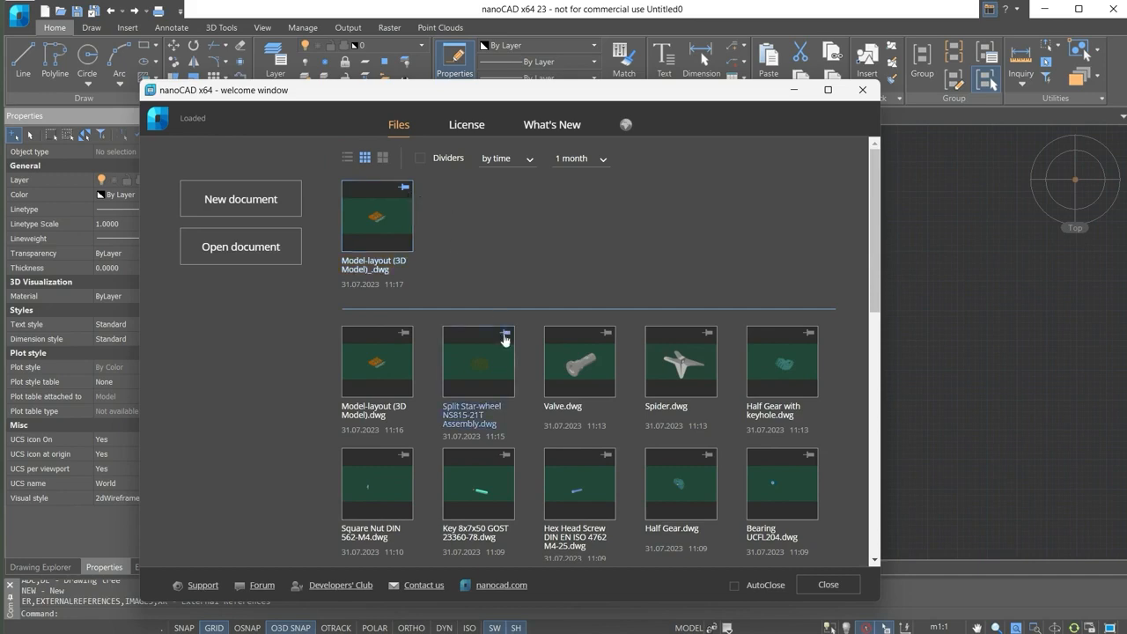
left_click(505, 333)
left_click(403, 187)
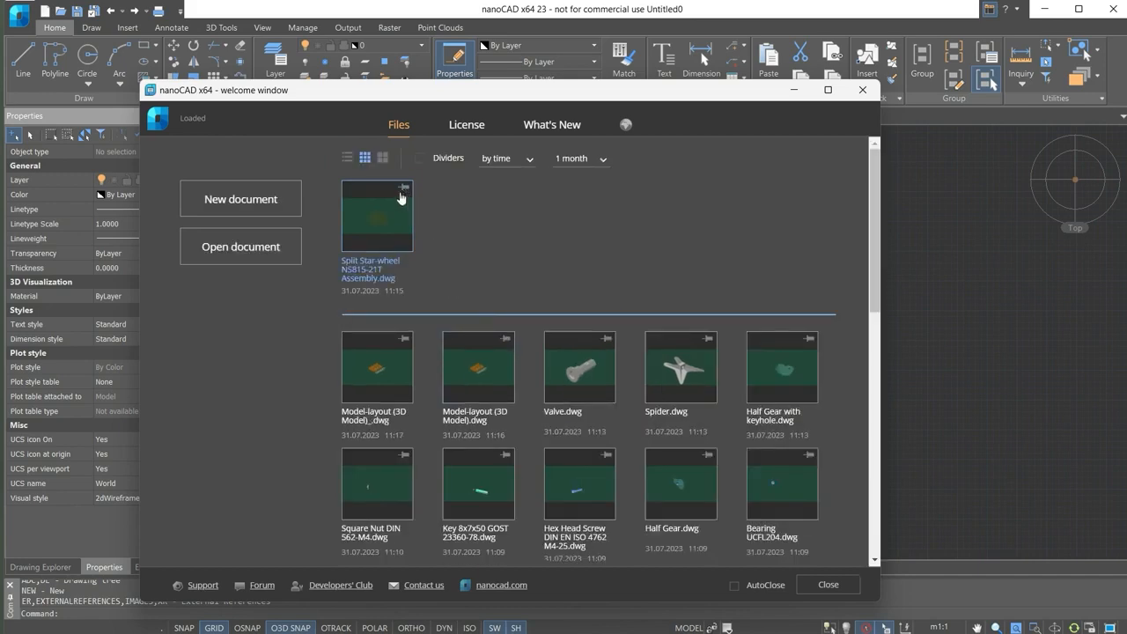
Show the recent files as a detailed list, trying the sort order by size before returning to sorting by change time.
left_click(347, 159)
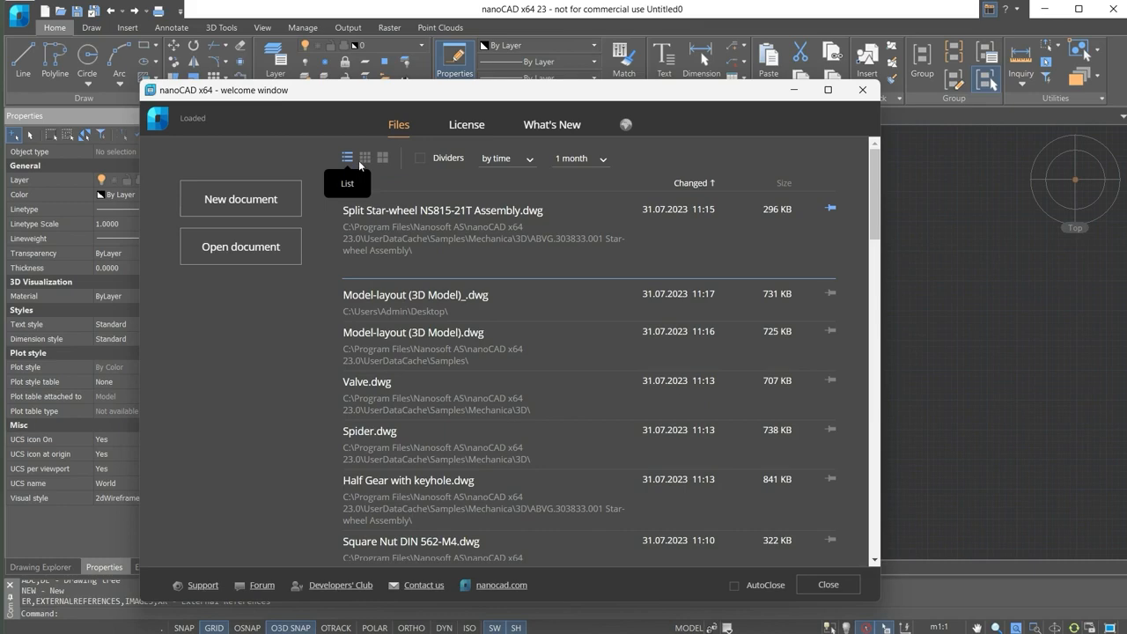
left_click(778, 183)
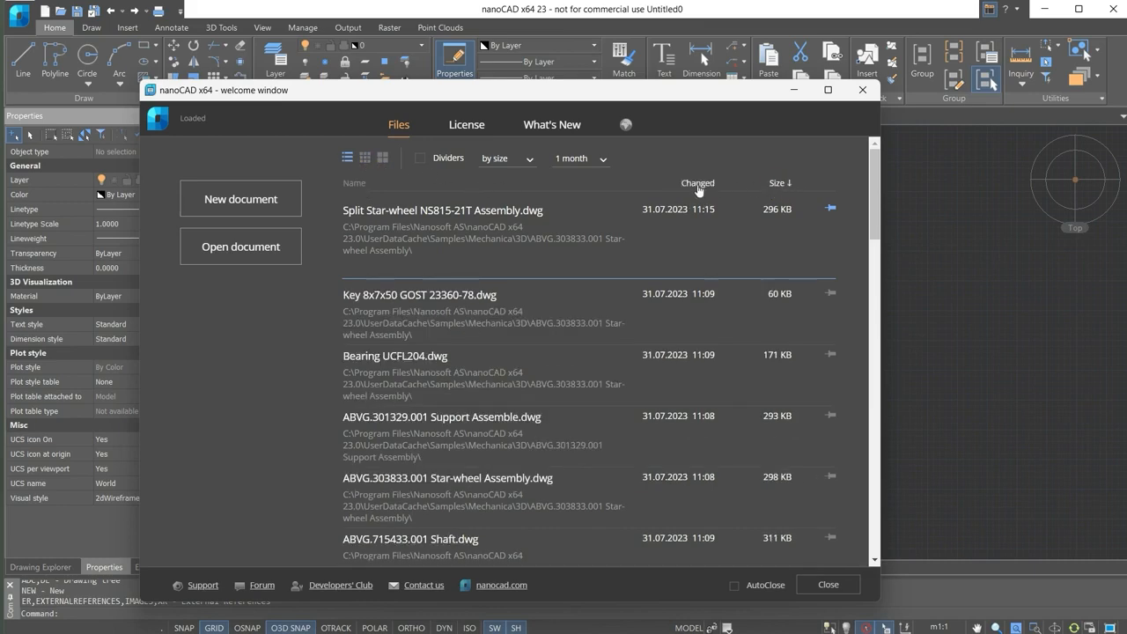
left_click(699, 185)
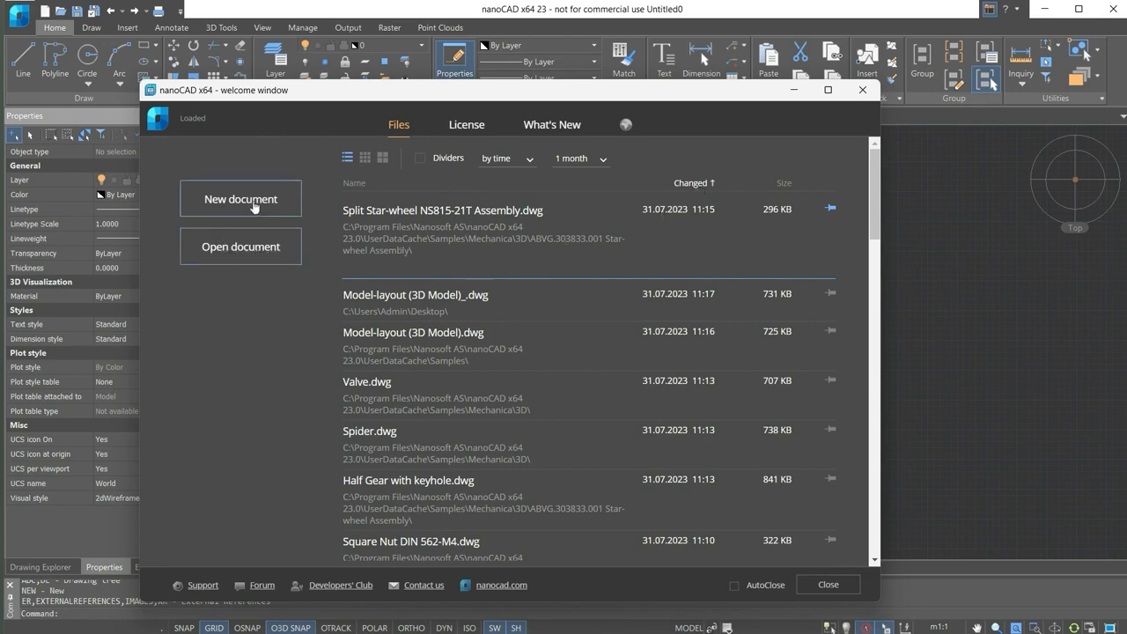
left_click(253, 243)
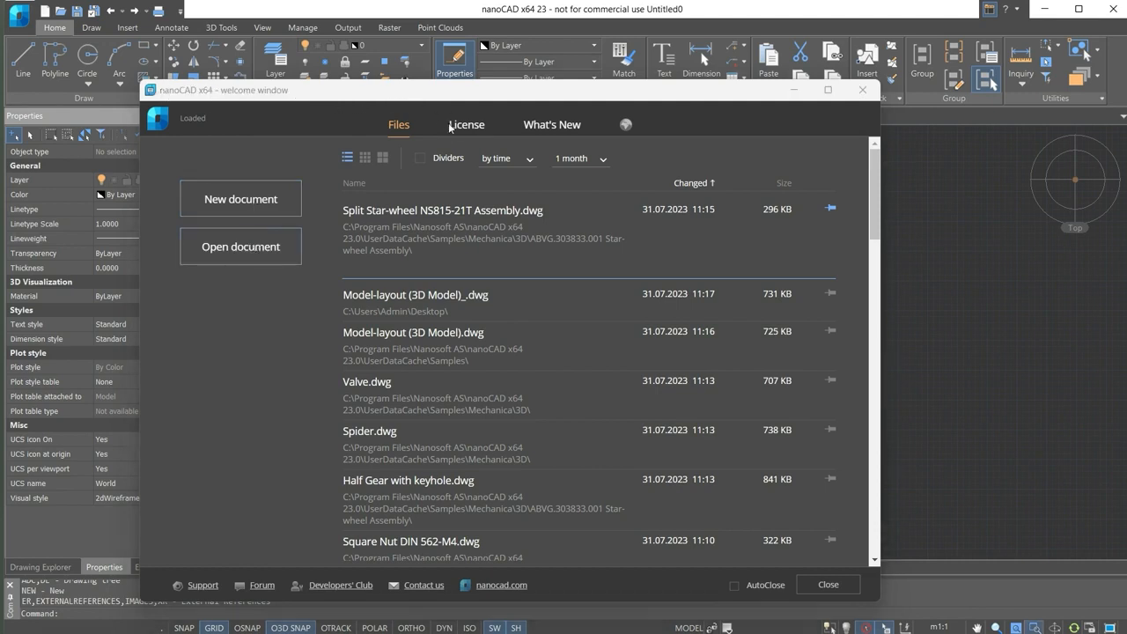
Browse the new features of nanoCAD 23.0 with the topic tree expanded, and close the welcome window.
left_click(541, 128)
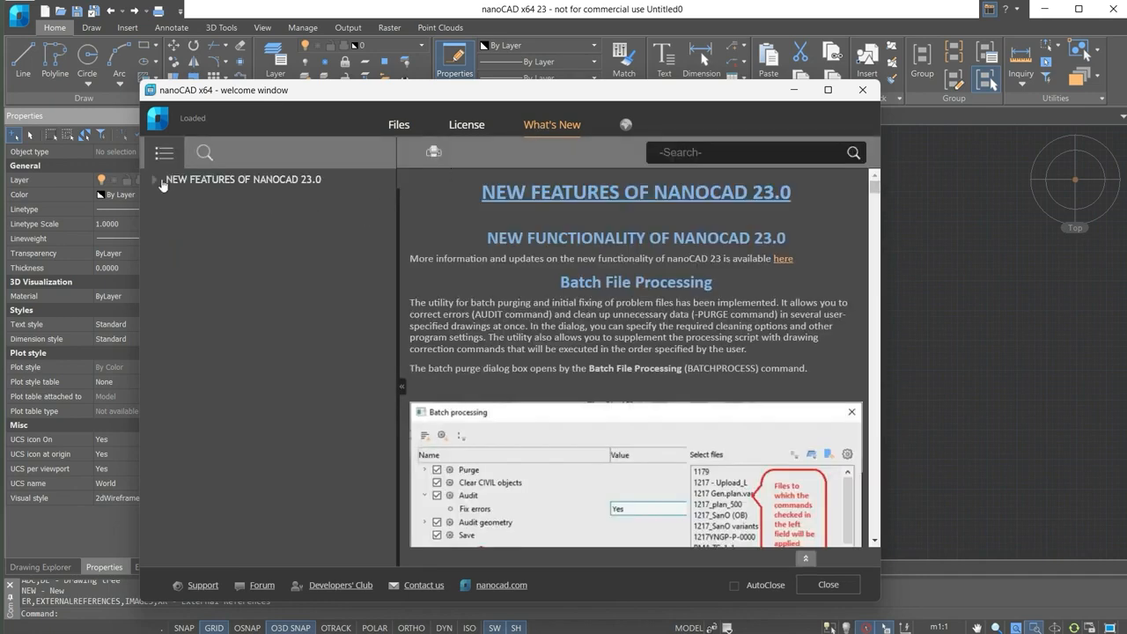
left_click(162, 182)
scroll(592, 326, "down", 5)
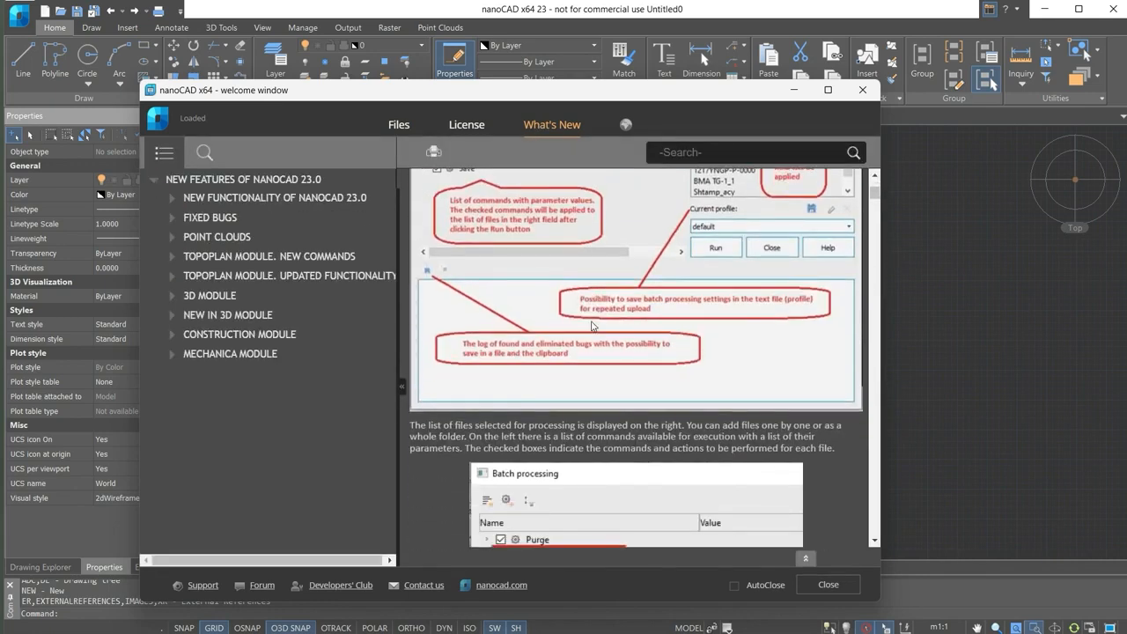
left_click(863, 90)
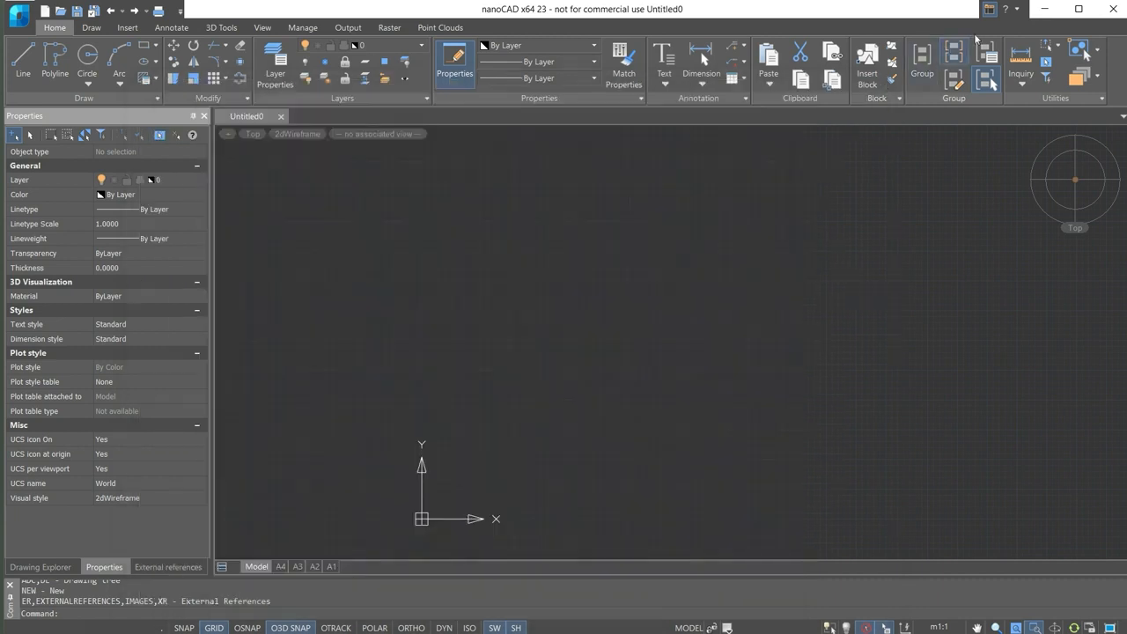
Reopen the welcome window, view its Resources page with contact, support and forum links, and close the window.
left_click(1005, 8)
left_click(1039, 205)
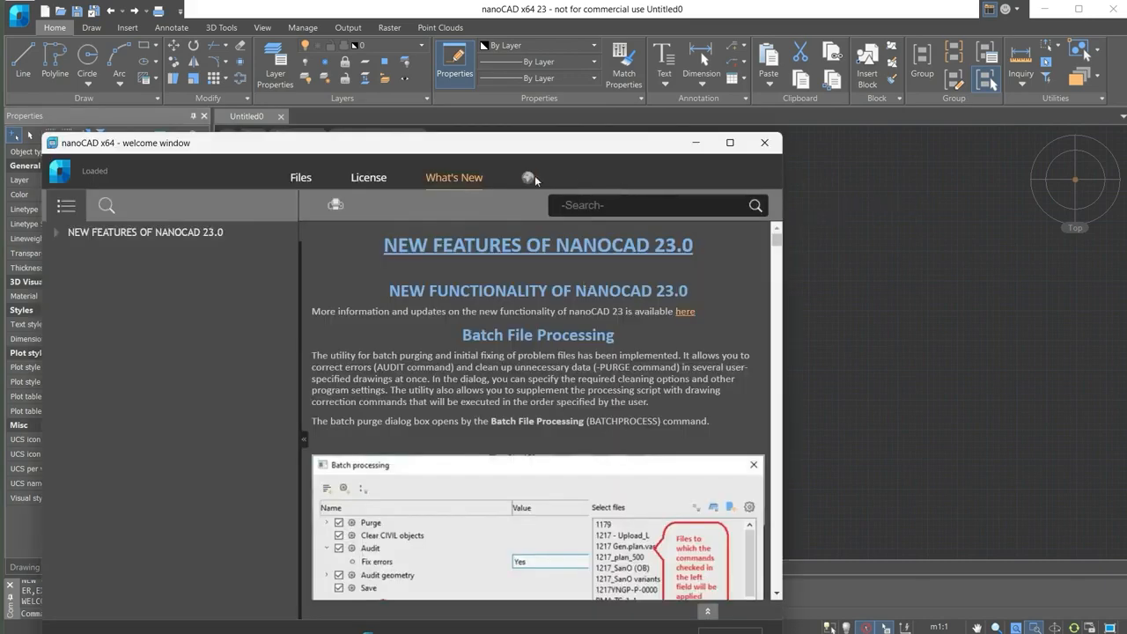
left_click(533, 179)
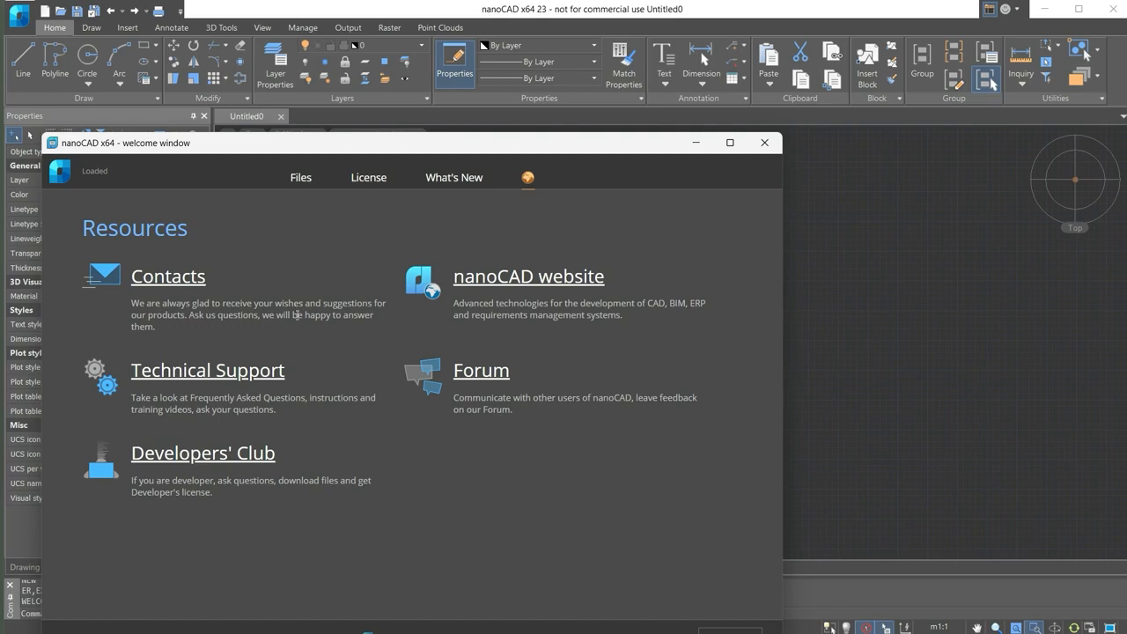
left_click_drag(563, 144, 652, 114)
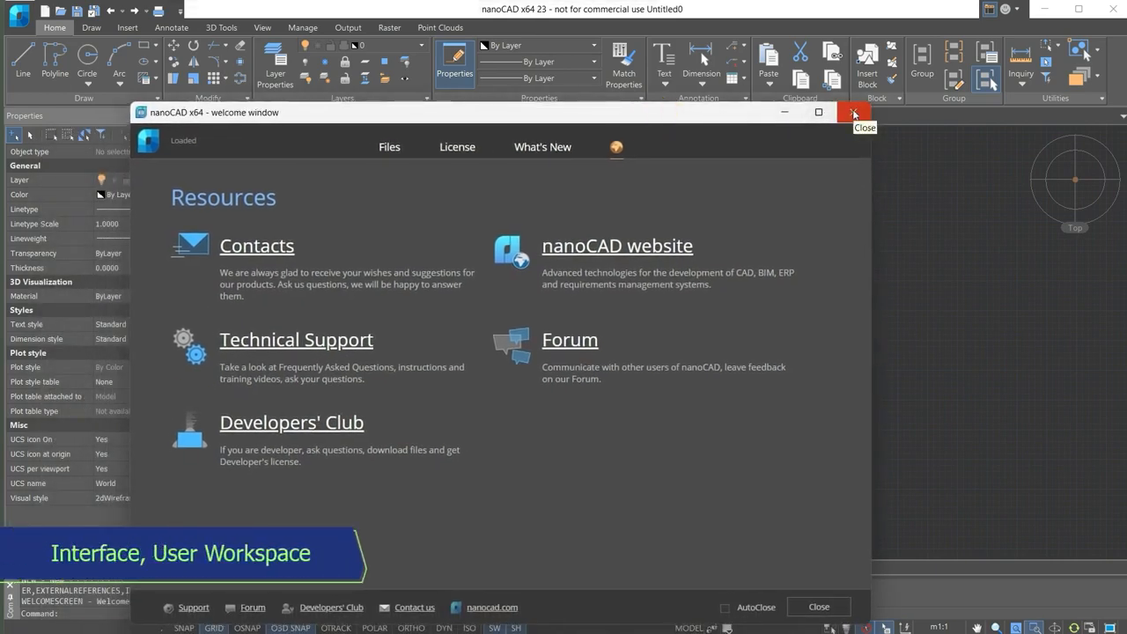
left_click(853, 113)
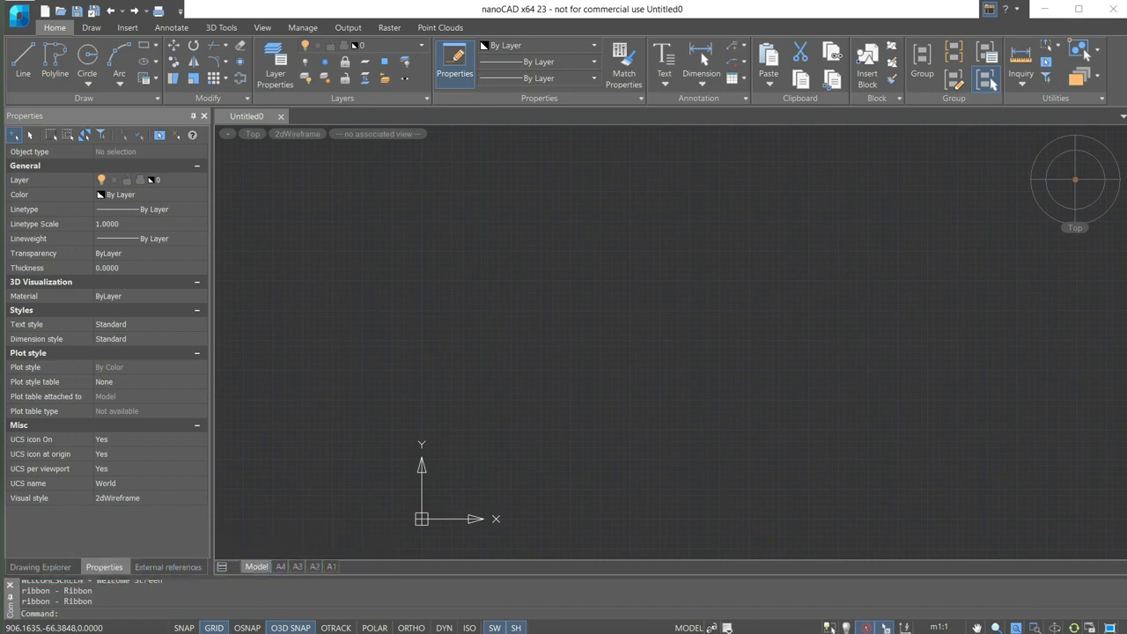
Turn off the ribbon to view the classic menus and toolbars, and turn the ribbon back on.
left_click(987, 15)
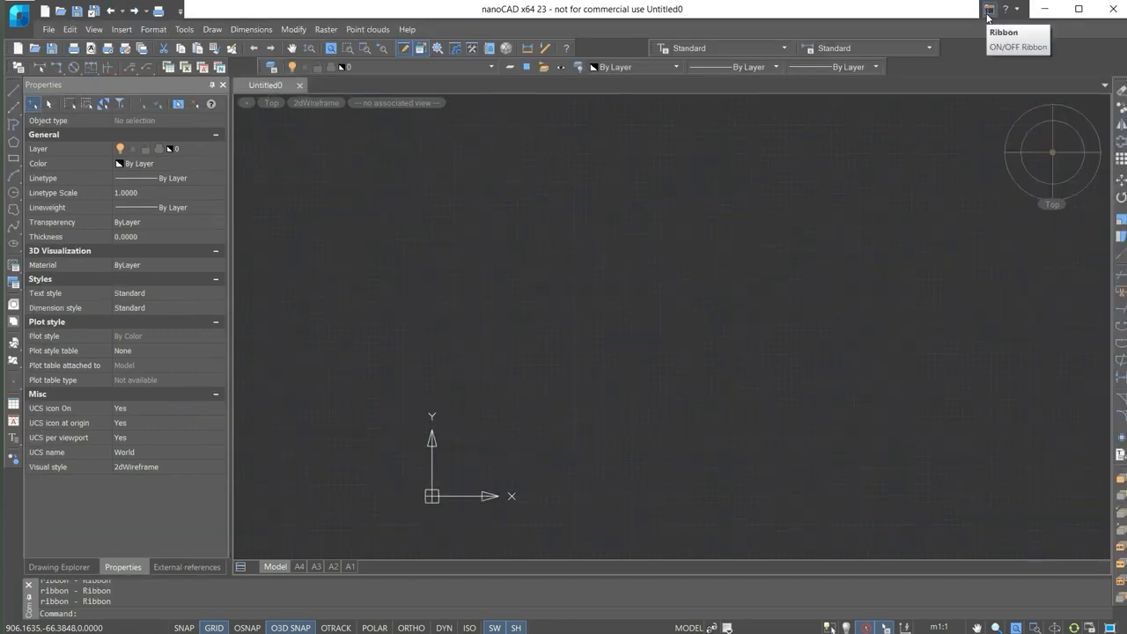
key("alt")
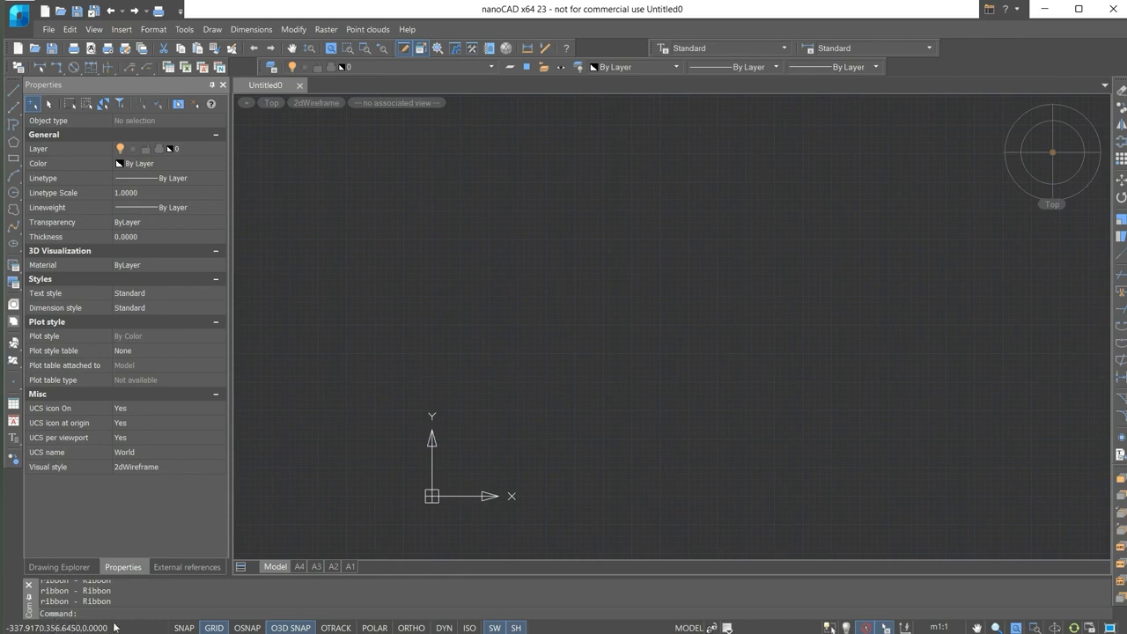
double_click(95, 593)
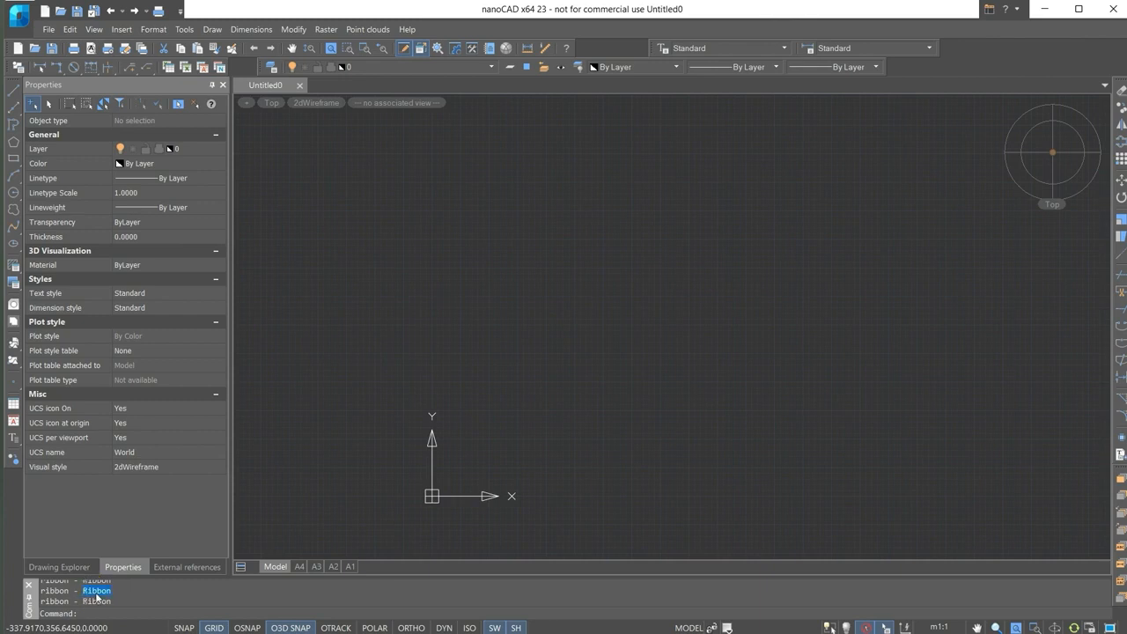
left_click(990, 10)
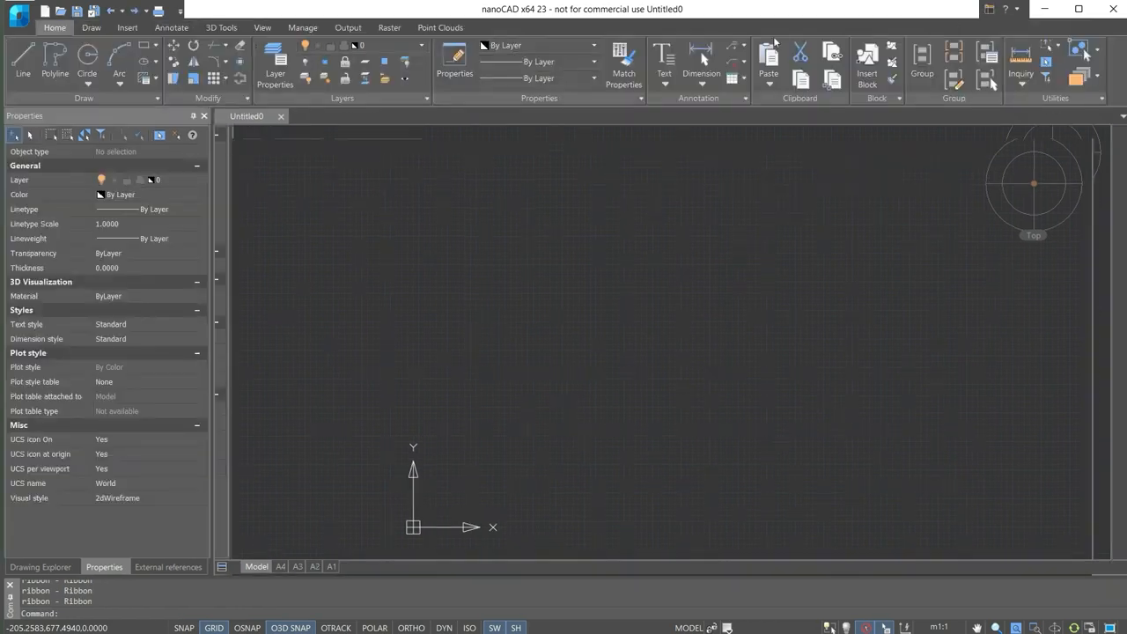
Use the Classic Interface command from the Manage tools to switch the workspace, and return to the ribbon interface.
left_click(302, 27)
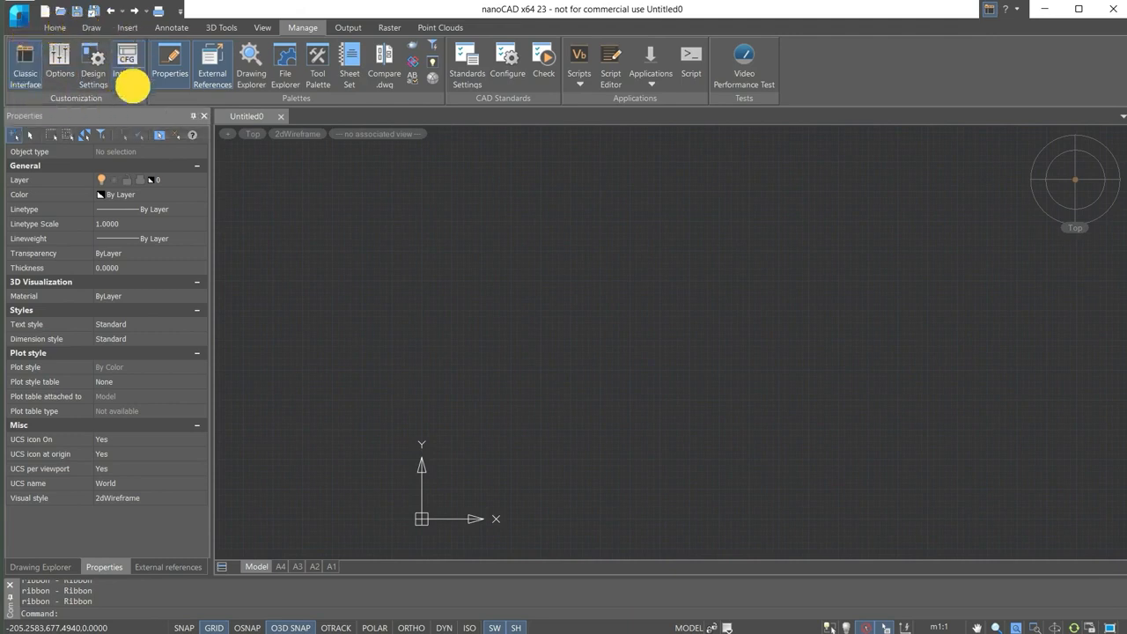
left_click(26, 67)
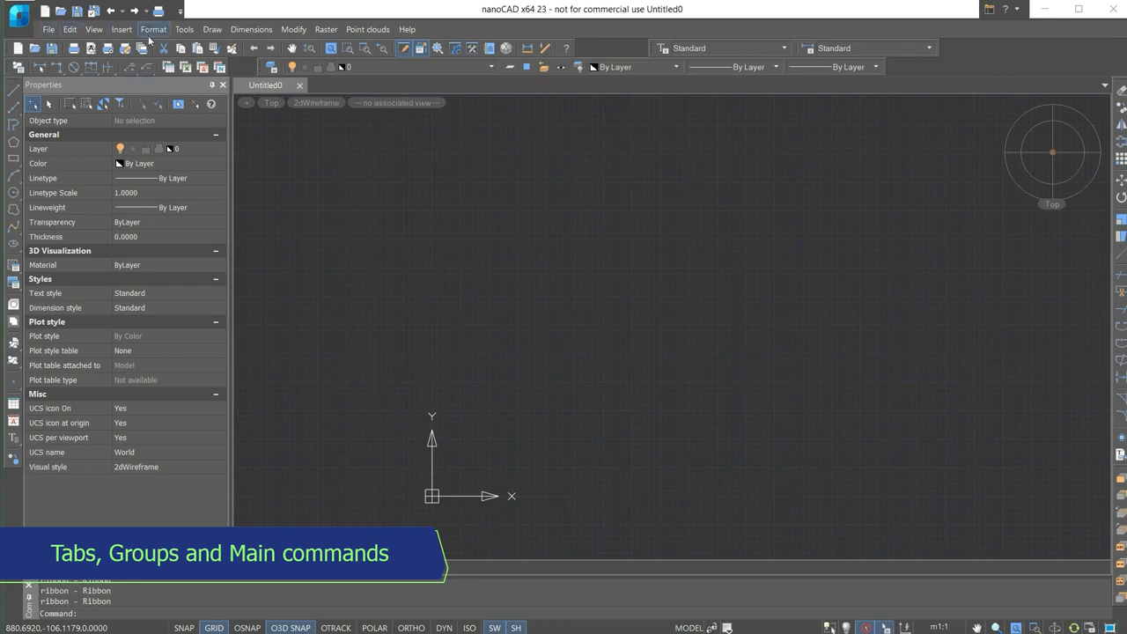
left_click(989, 9)
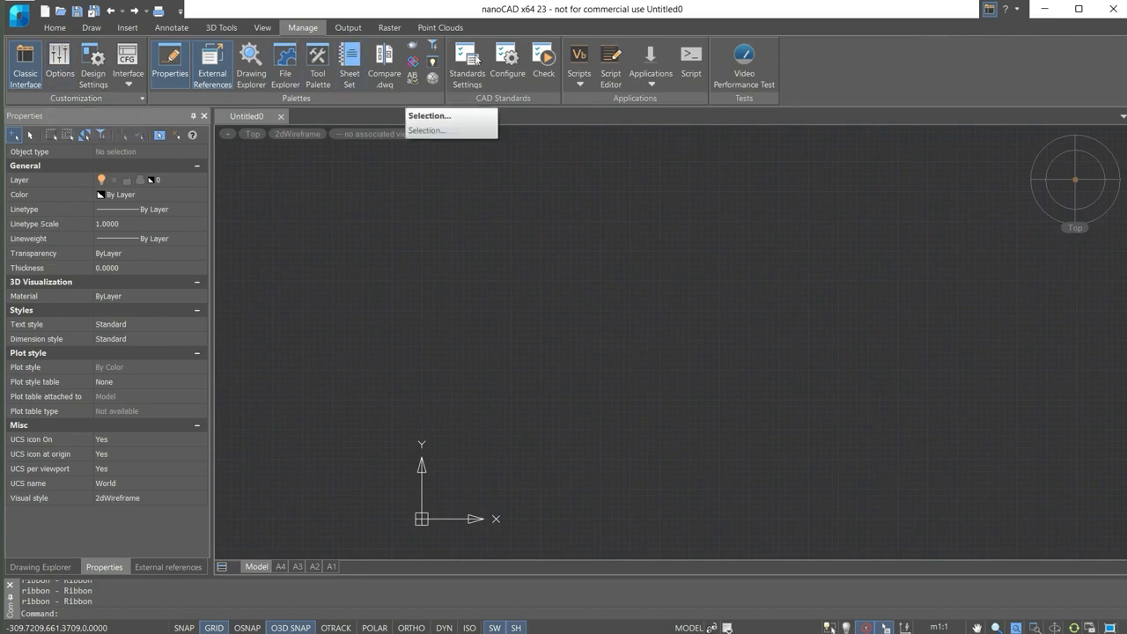
Show the ribbon's shortcut key tips and look through the 3D Tools, Annotate, Insert and Draw command sets.
key("alt")
key("alt")
key("alt")
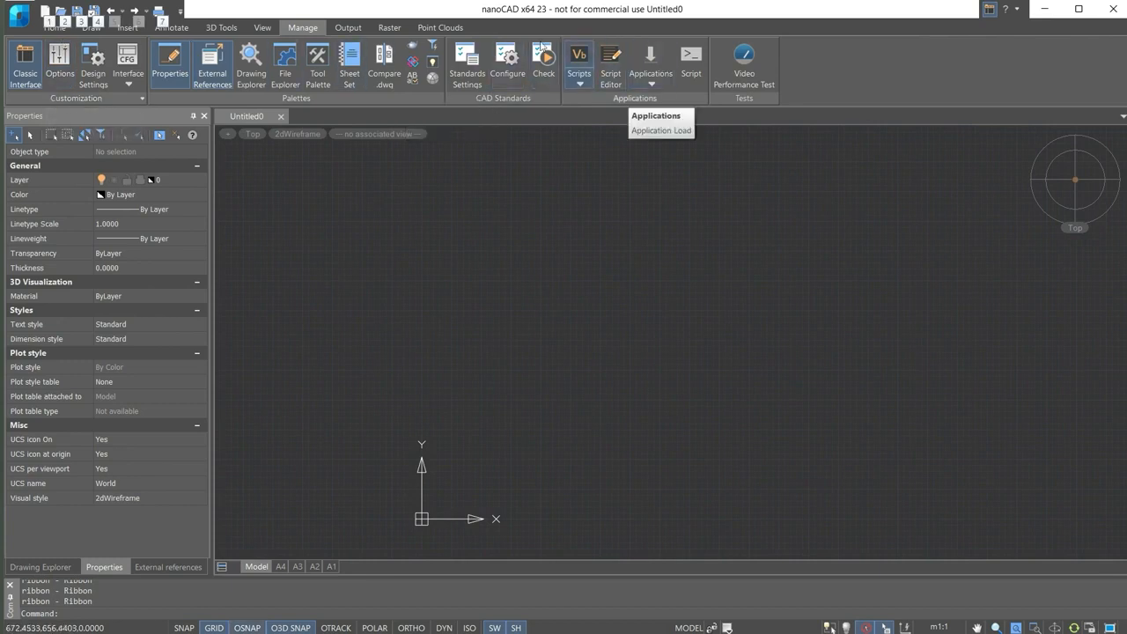
left_click(215, 27)
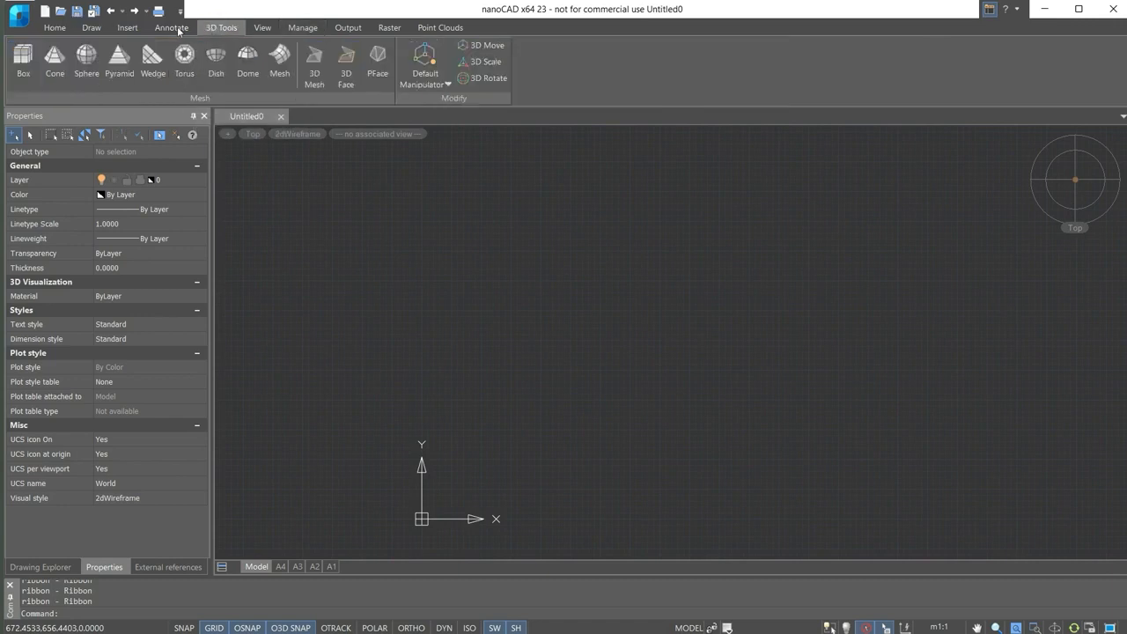
left_click(177, 28)
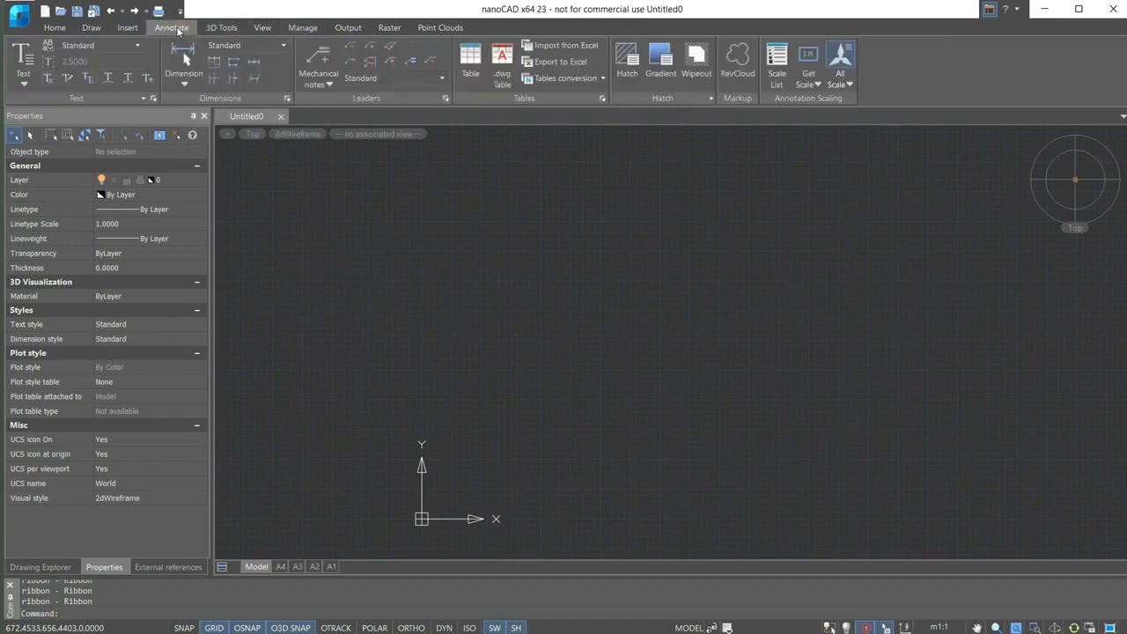
left_click(130, 30)
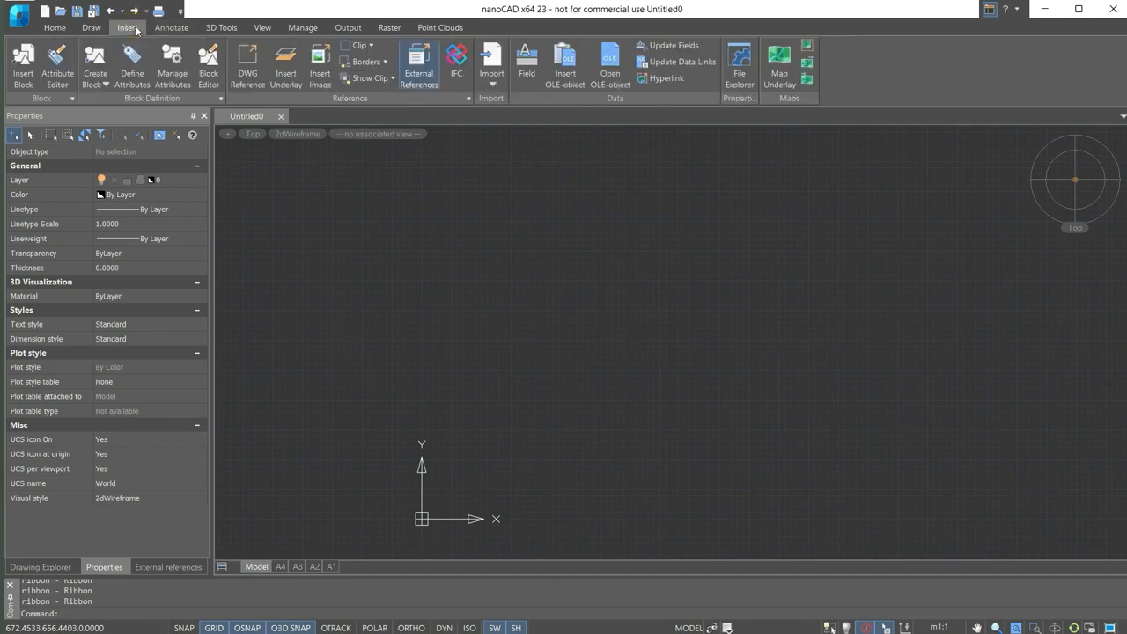
left_click(87, 30)
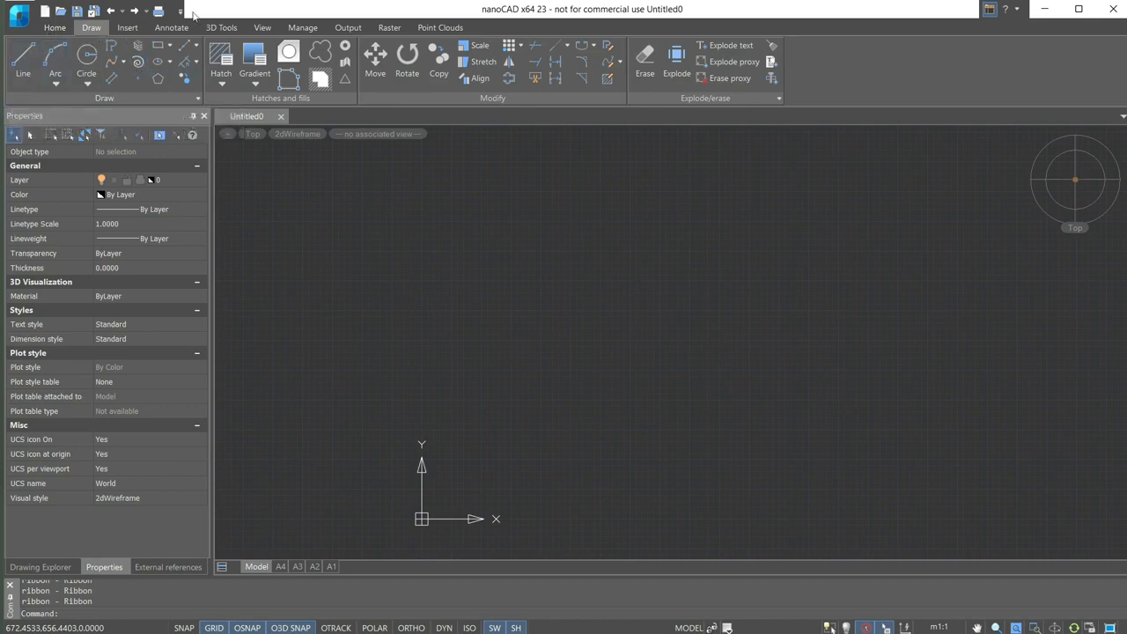
key("alt")
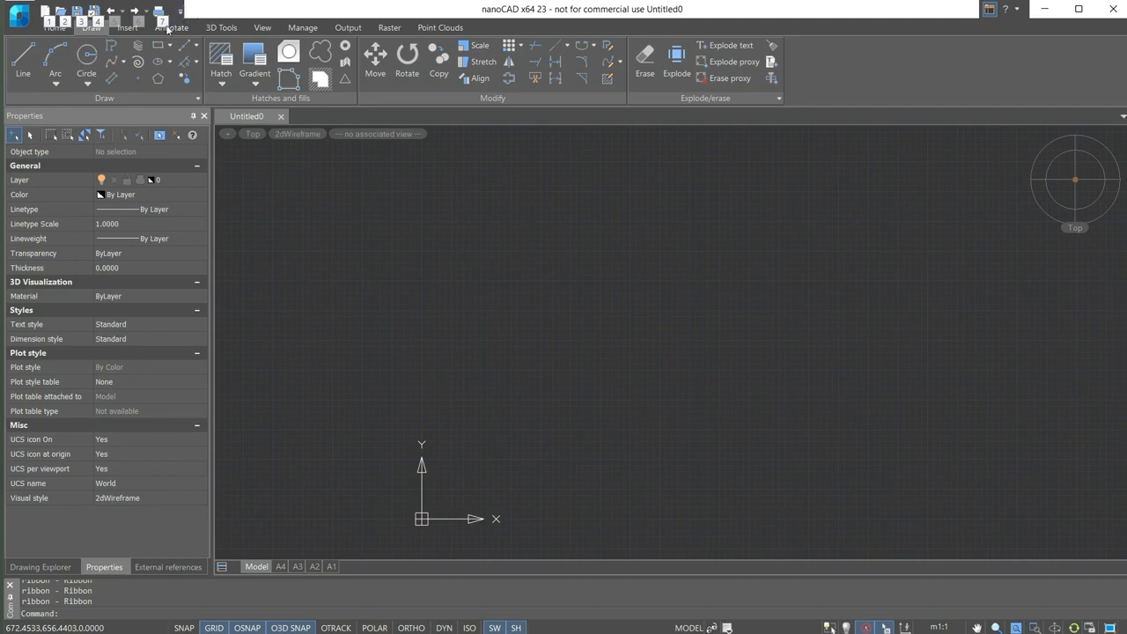
key("alt")
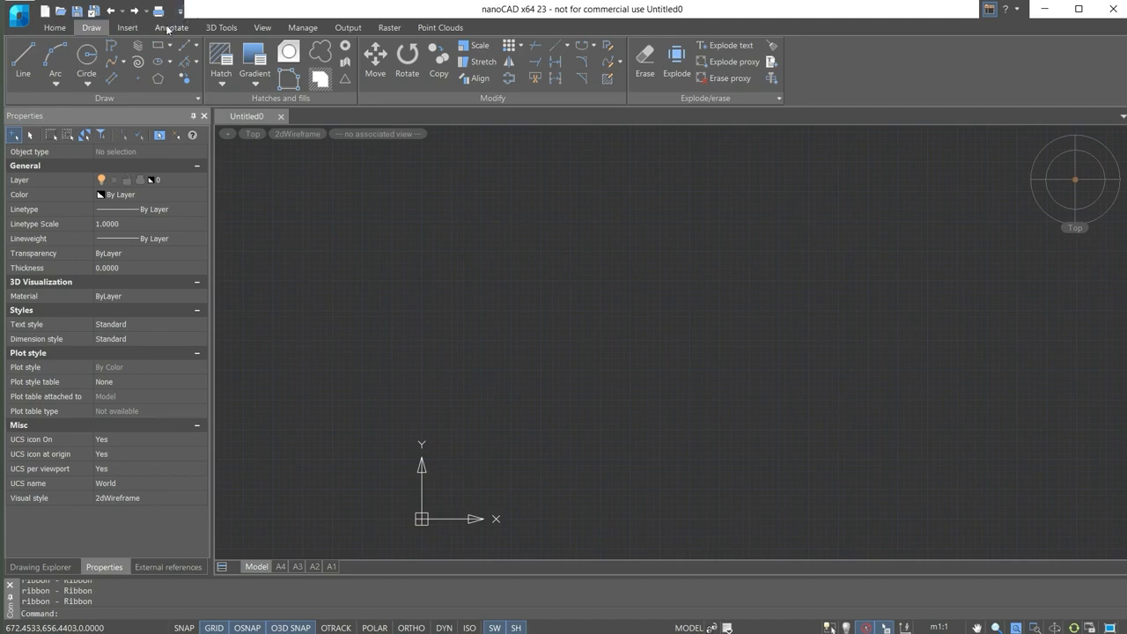
Expand the Draw group to view its additional MultiLine Style, Linetypes and Points Type commands, and collapse it.
left_click(176, 96)
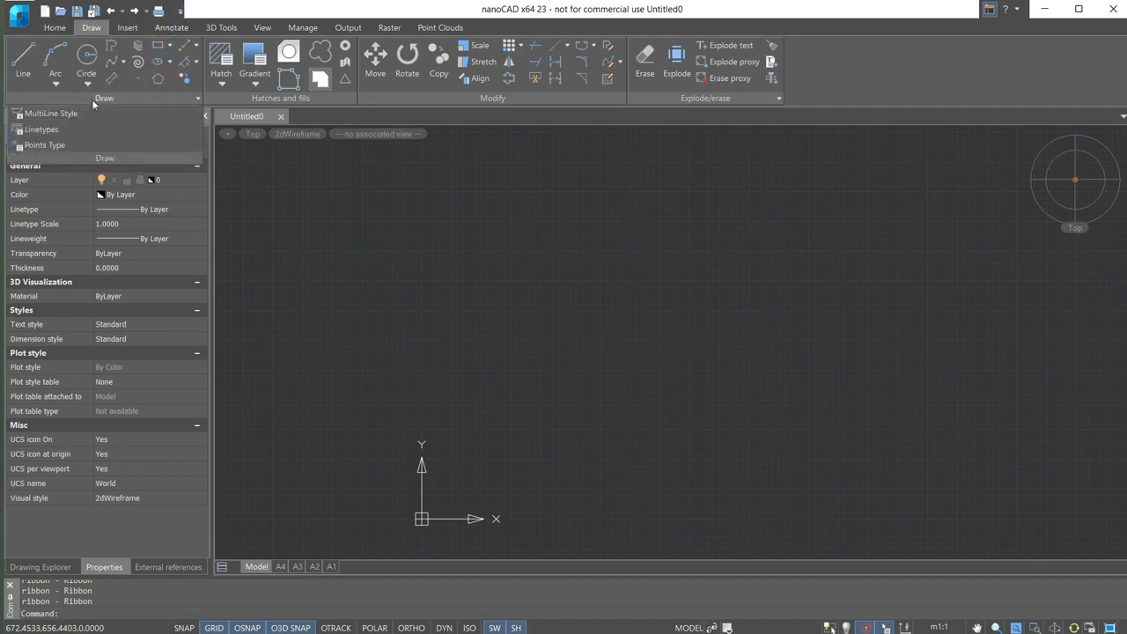
left_click(198, 98)
left_click(199, 99)
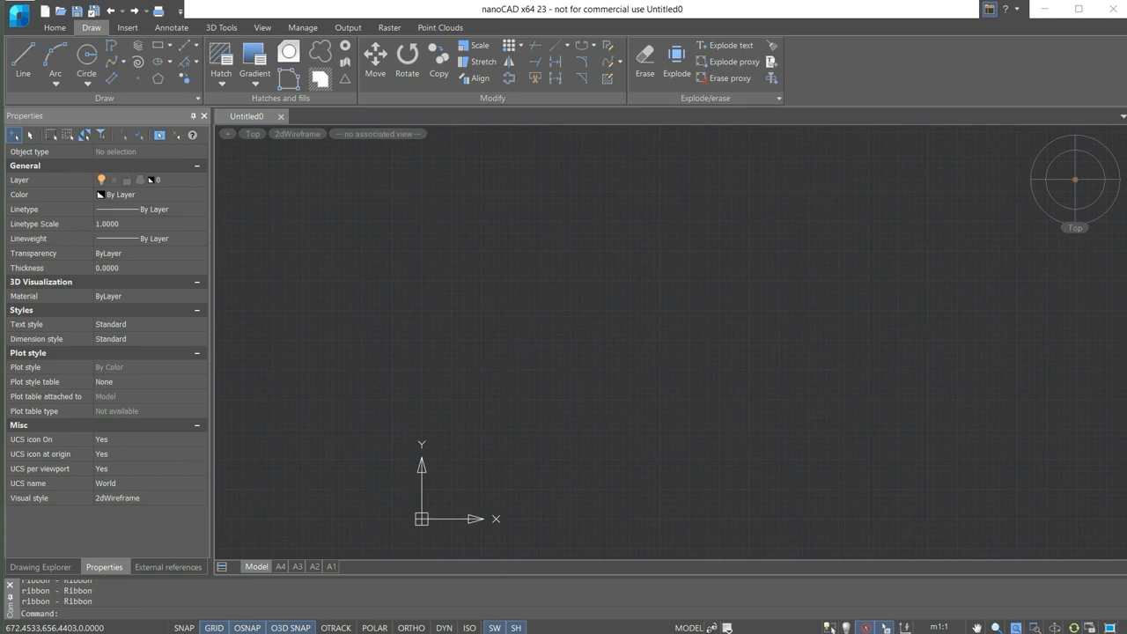
View the Drawing Units settings through the additional Properties commands of the Home set, and close them without changes.
left_click(55, 27)
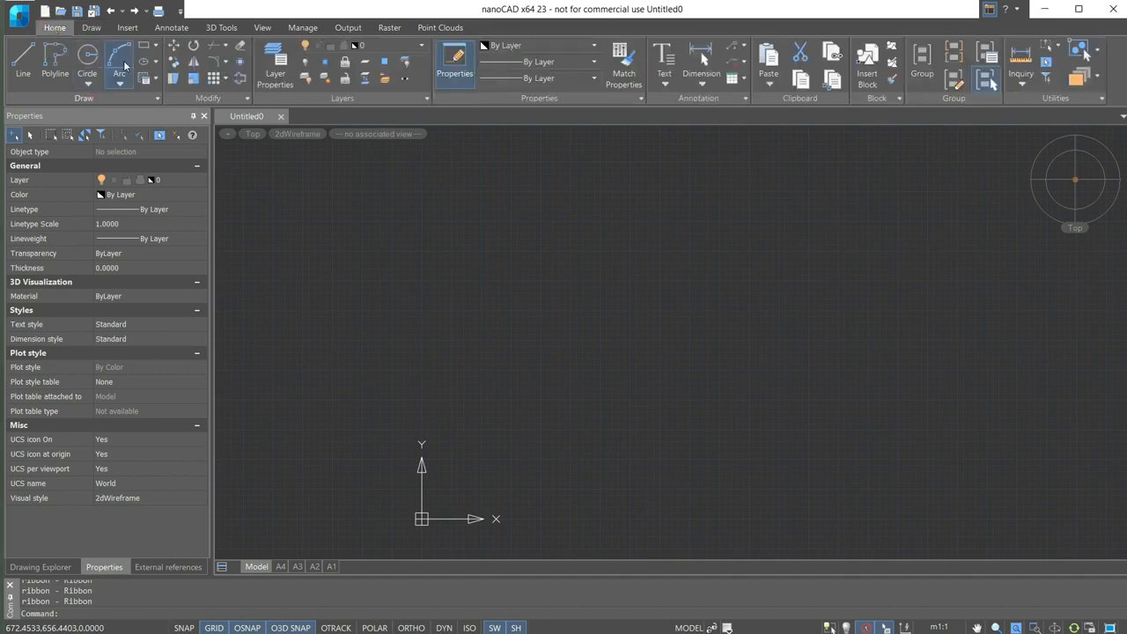
left_click(641, 99)
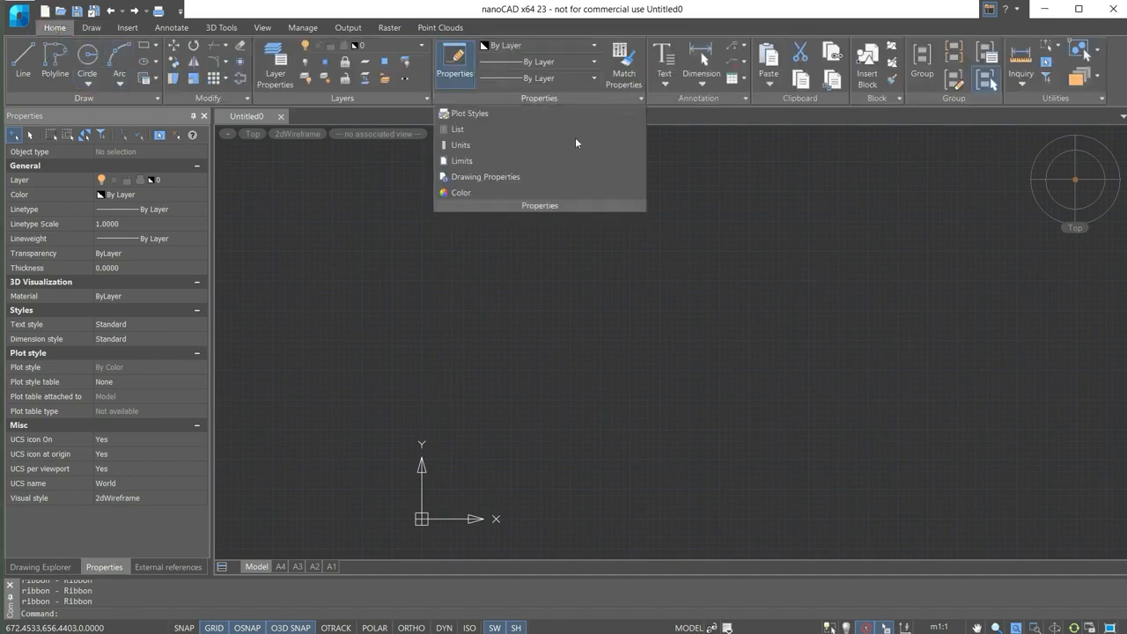
left_click(442, 145)
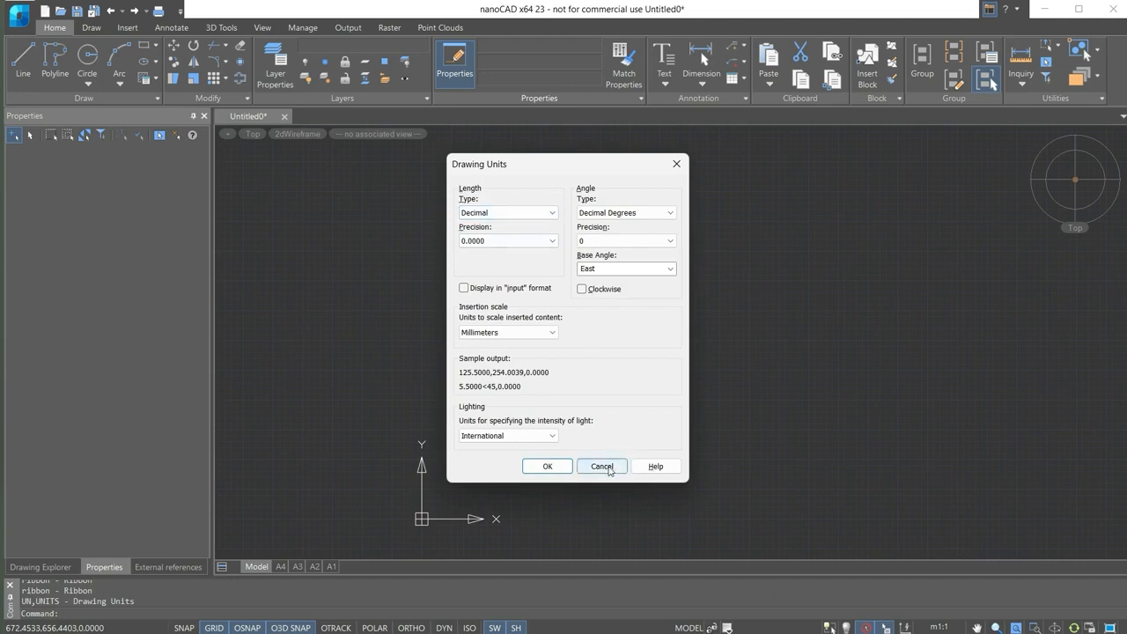
left_click(606, 468)
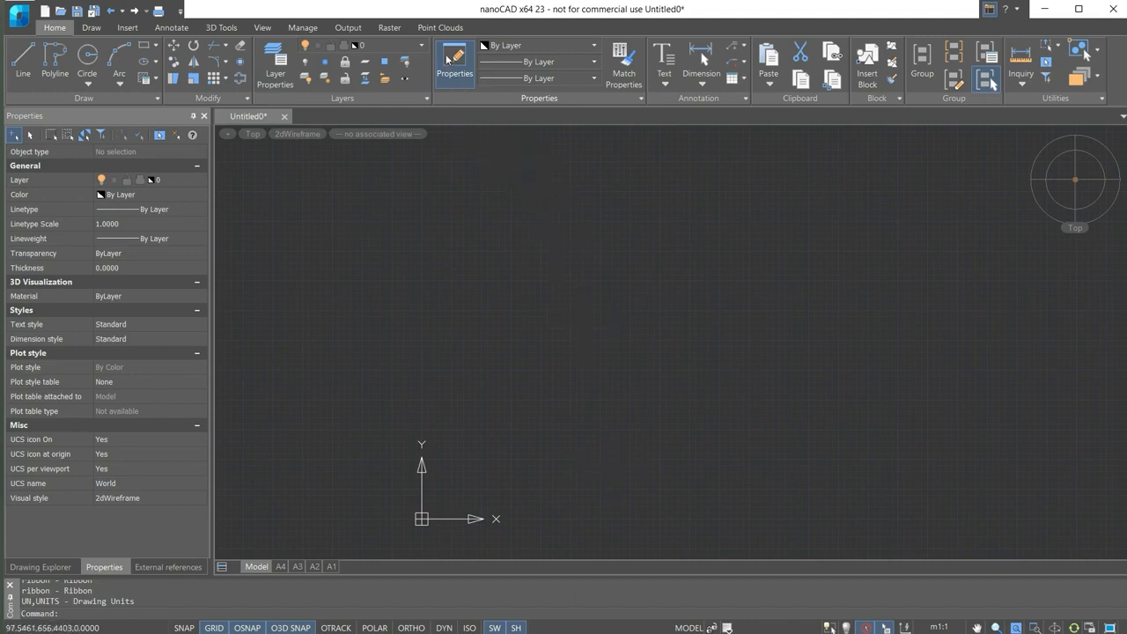
right_click(388, 59)
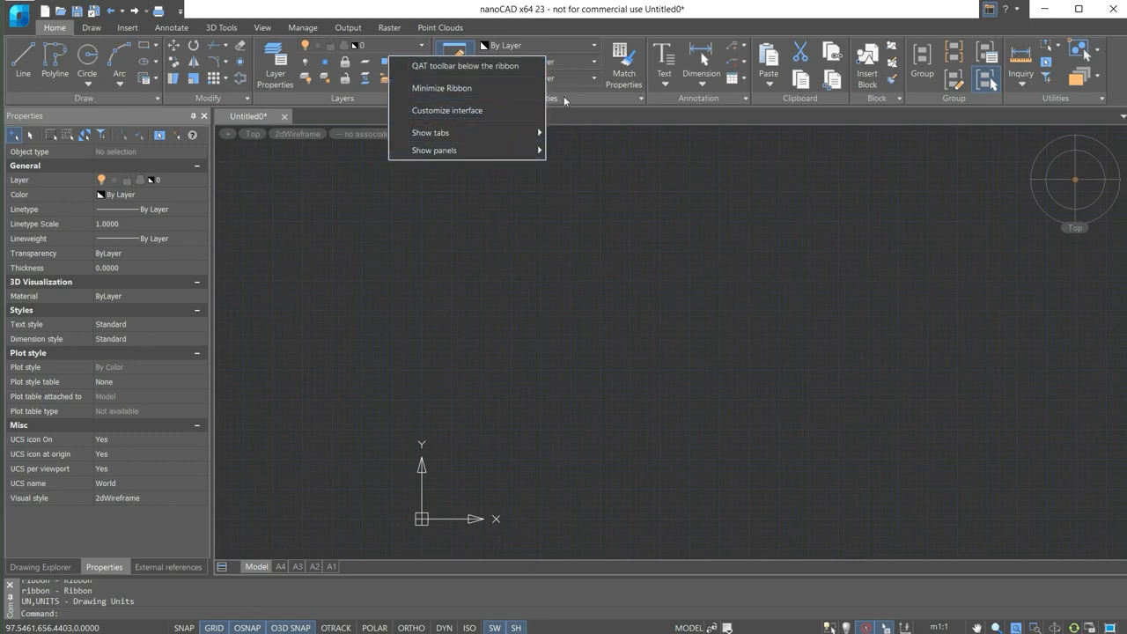
key("Escape")
key("Escape")
key("Escape")
key("Escape")
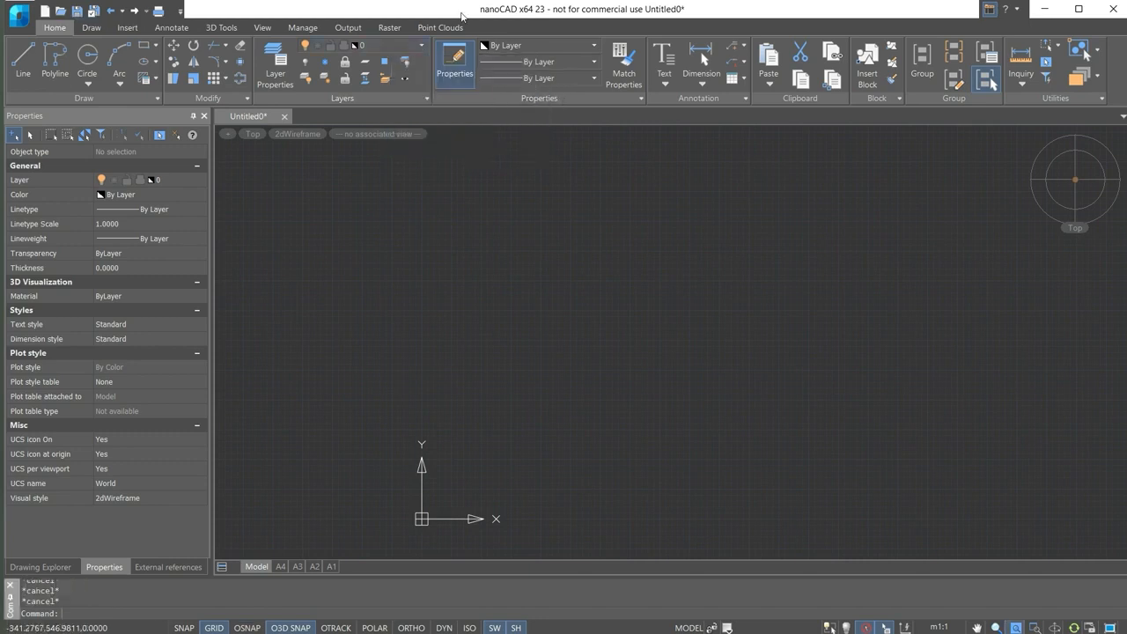
right_click(341, 44)
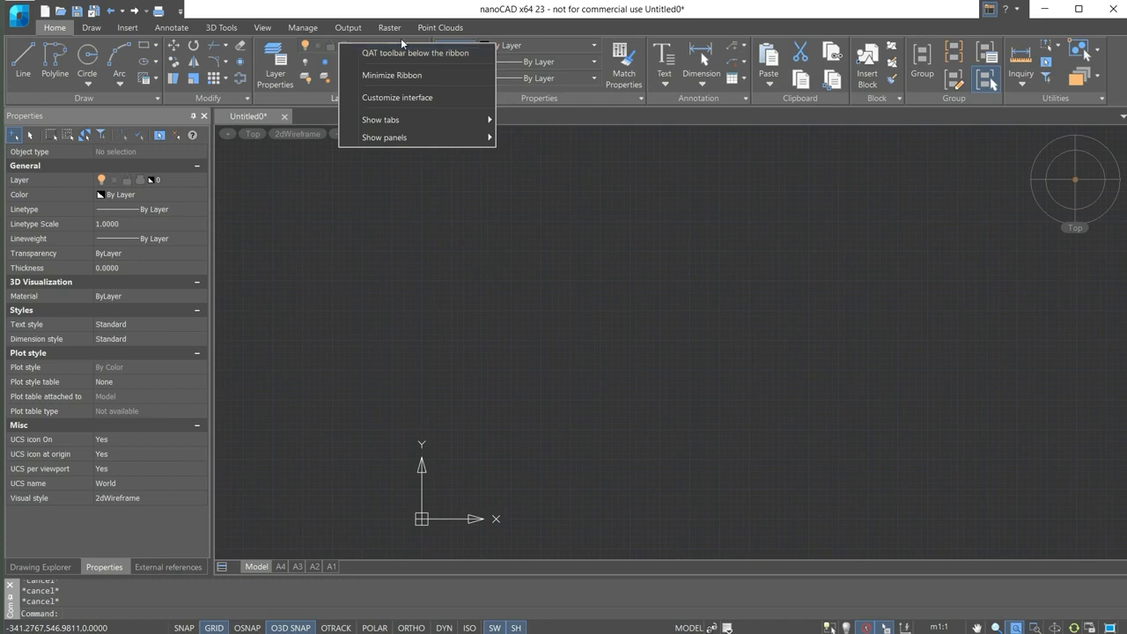
left_click(429, 3)
Minimize the ribbon and restore it to its full display.
right_click(356, 45)
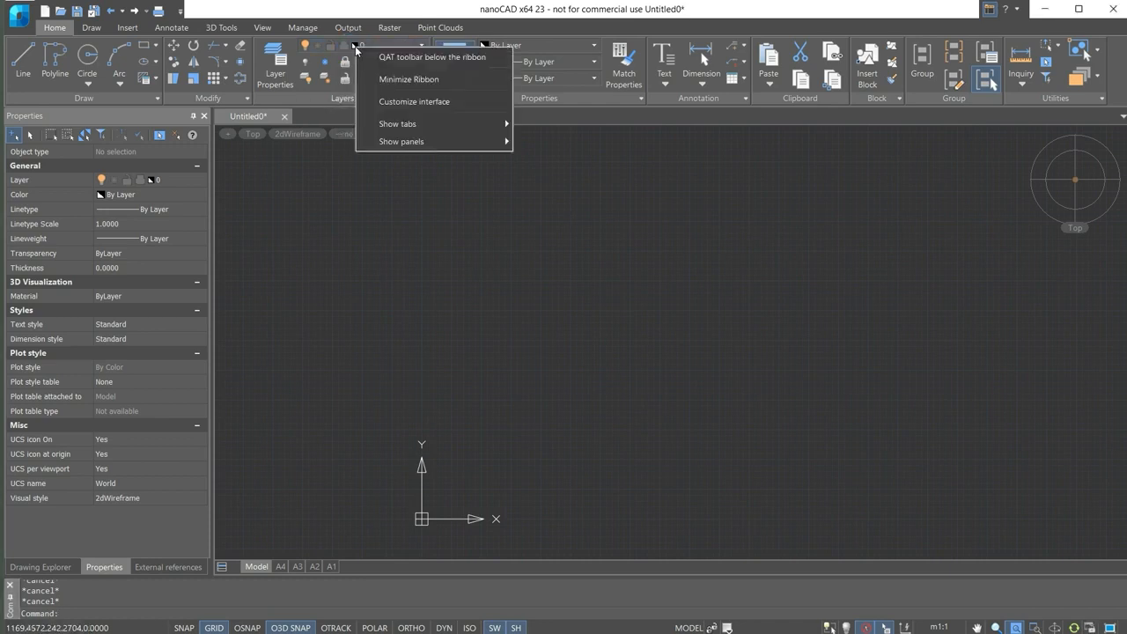
left_click(378, 80)
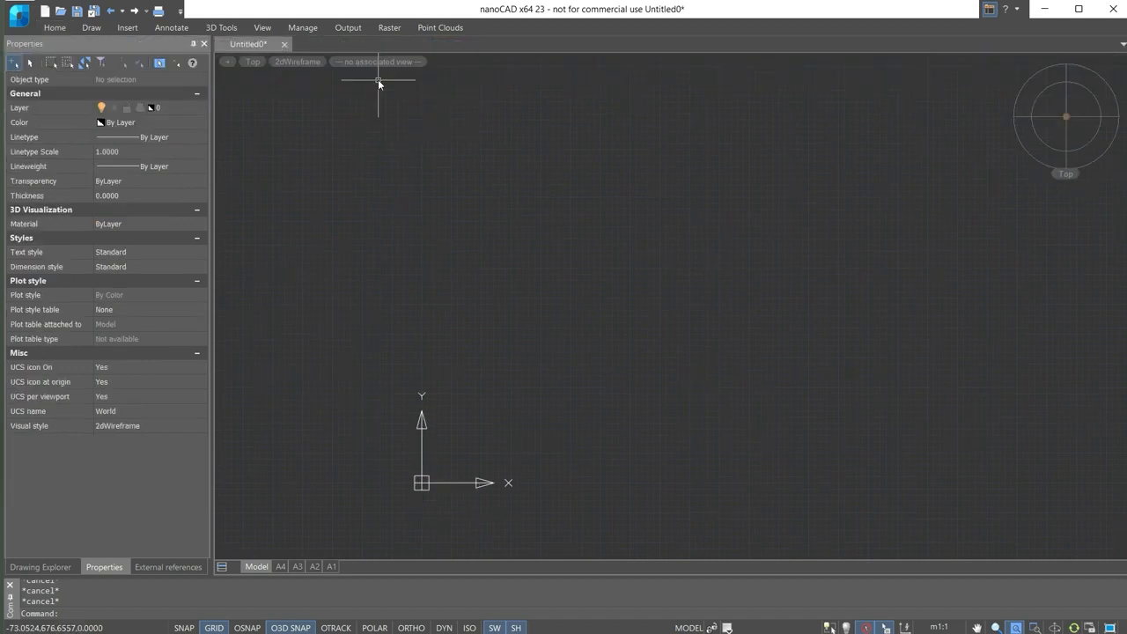
right_click(297, 27)
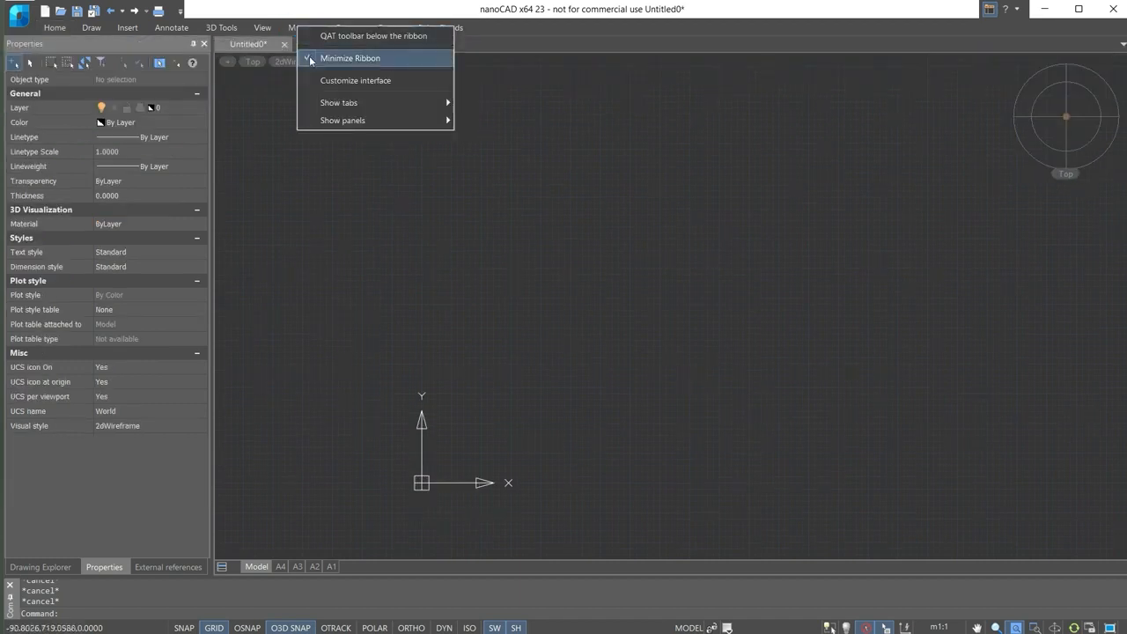
left_click(314, 58)
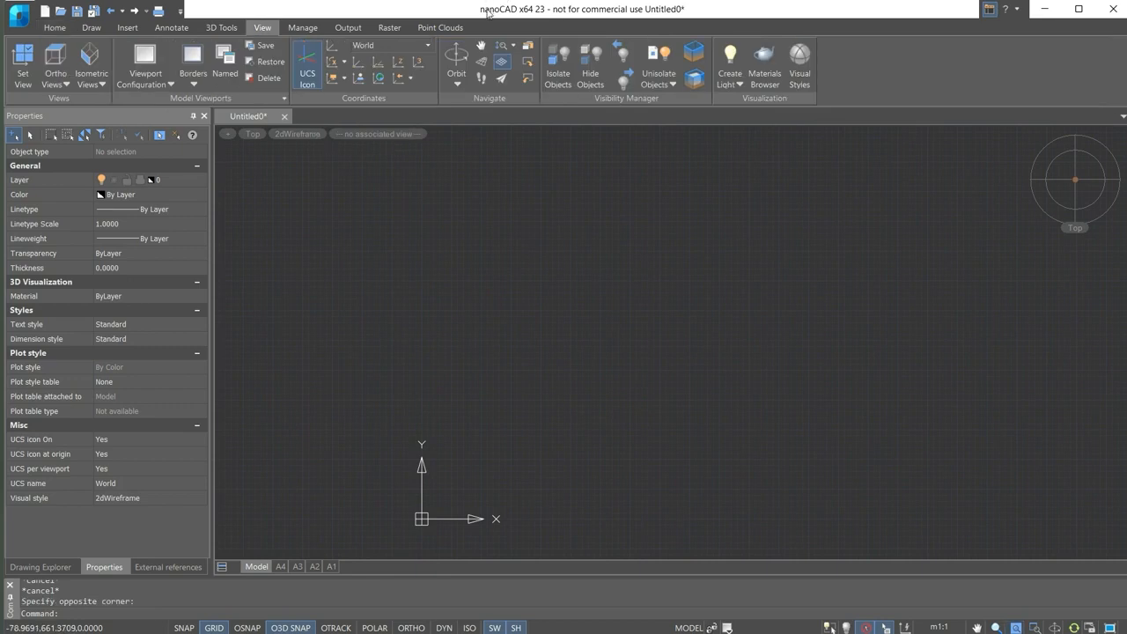
Hide the Raster tab from the ribbon.
right_click(356, 52)
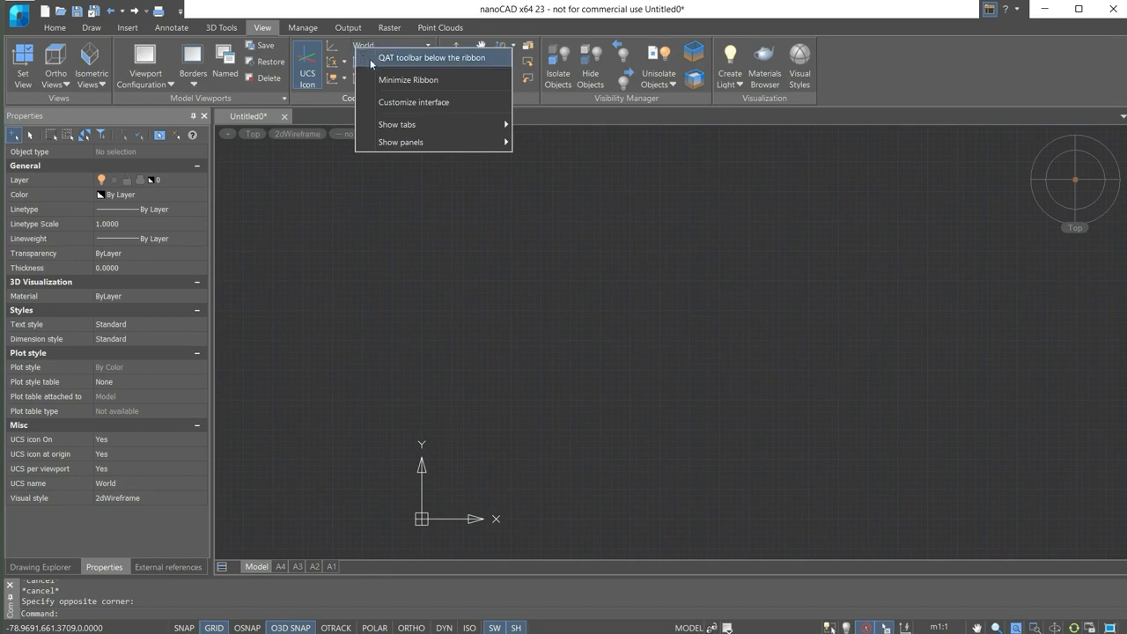
mouse_move(466, 126)
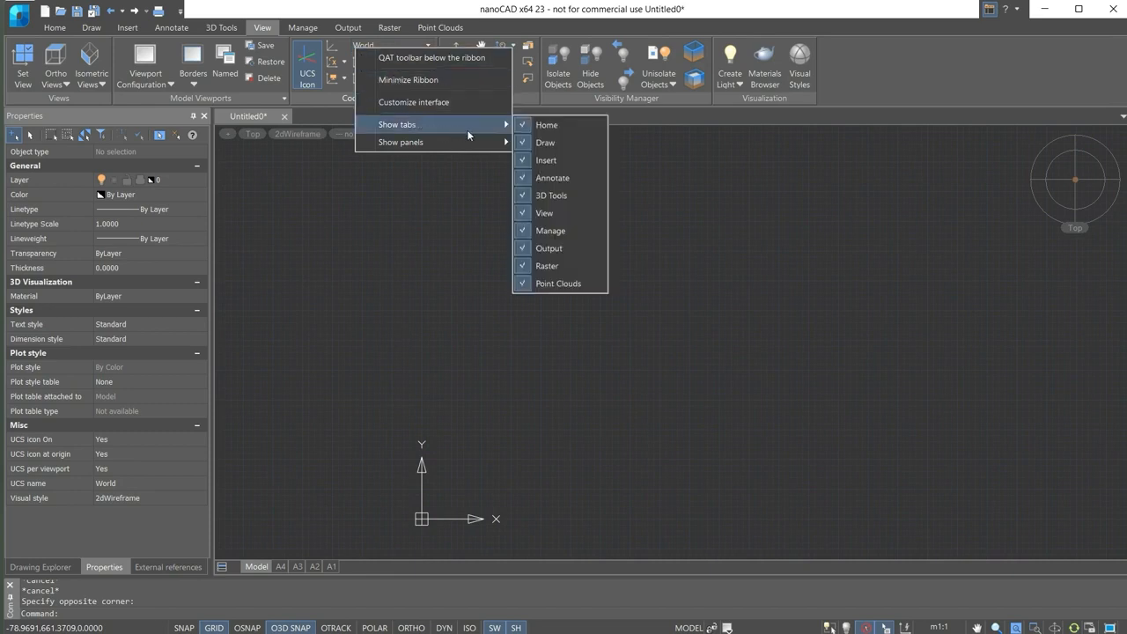
left_click(523, 266)
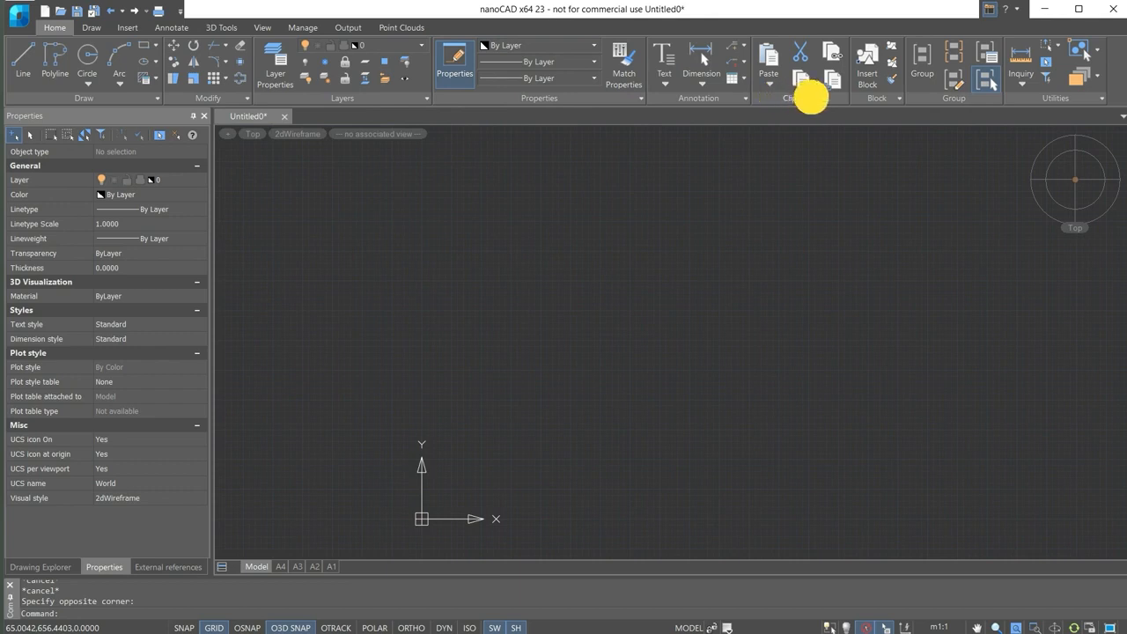
Hide the Clipboard panel from the Home section of the ribbon.
right_click(815, 99)
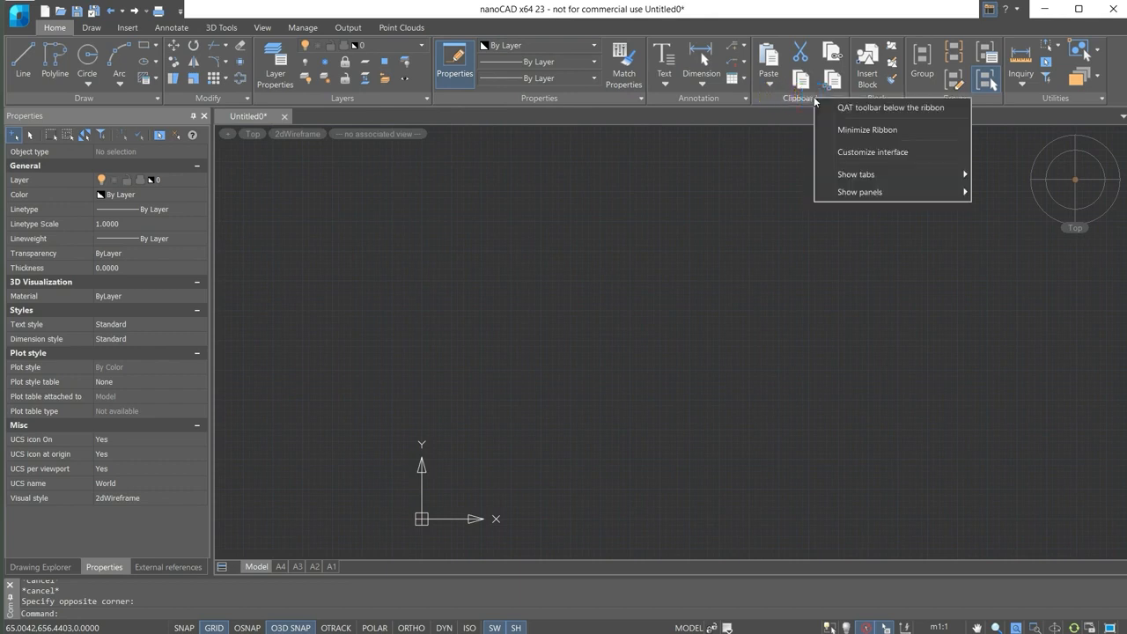
mouse_move(852, 196)
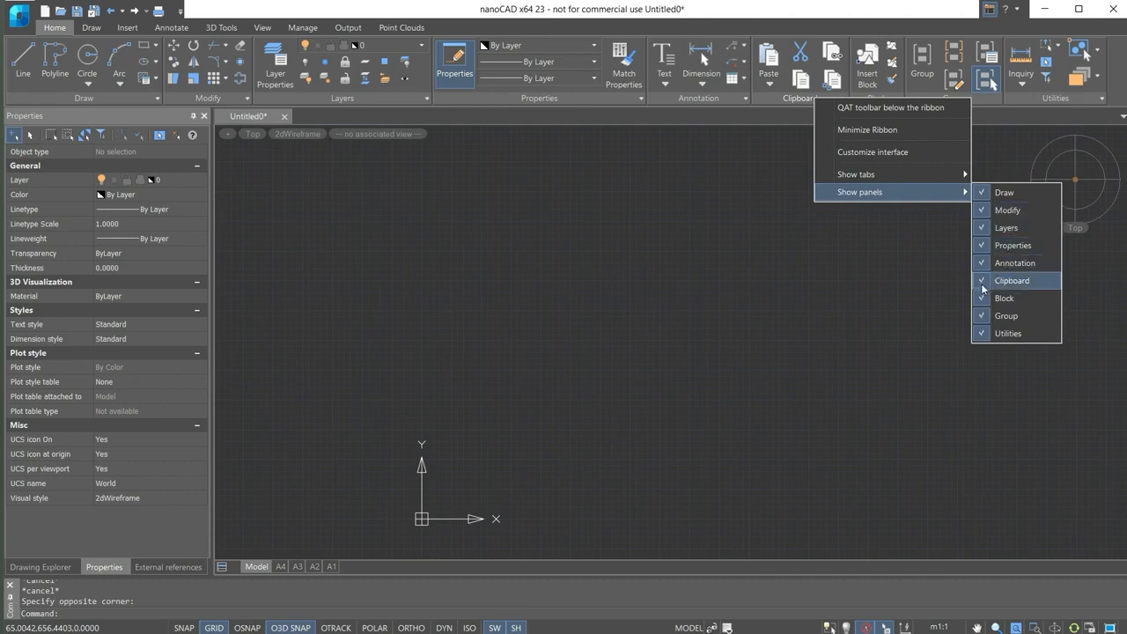
left_click(1011, 280)
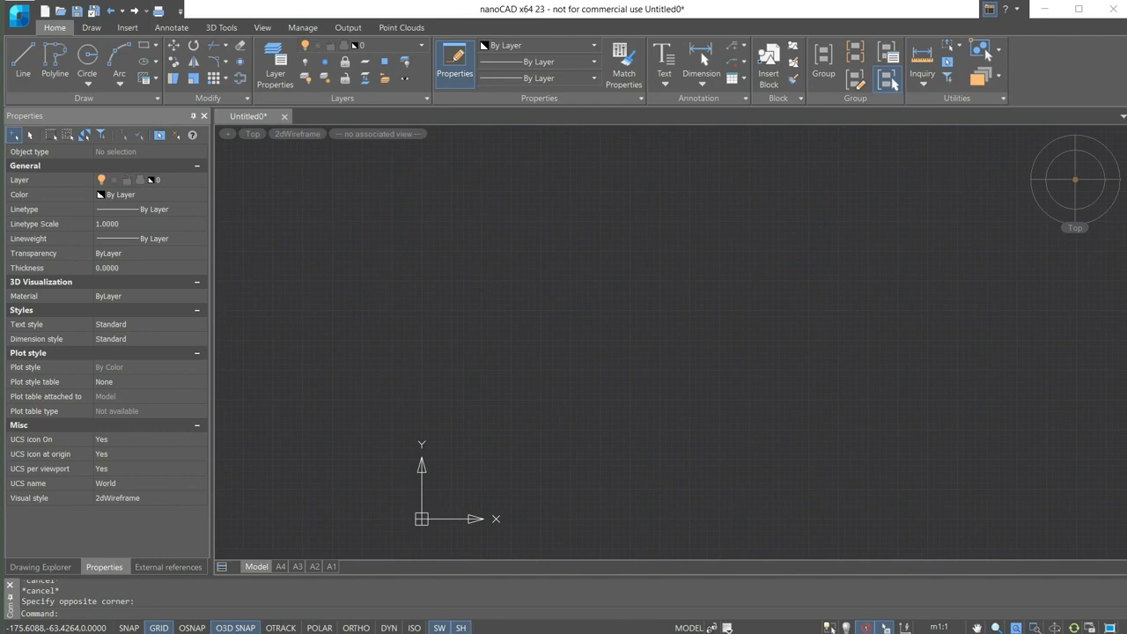
Place the QAT toolbar below the ribbon and return it to its position above the ribbon.
right_click(150, 43)
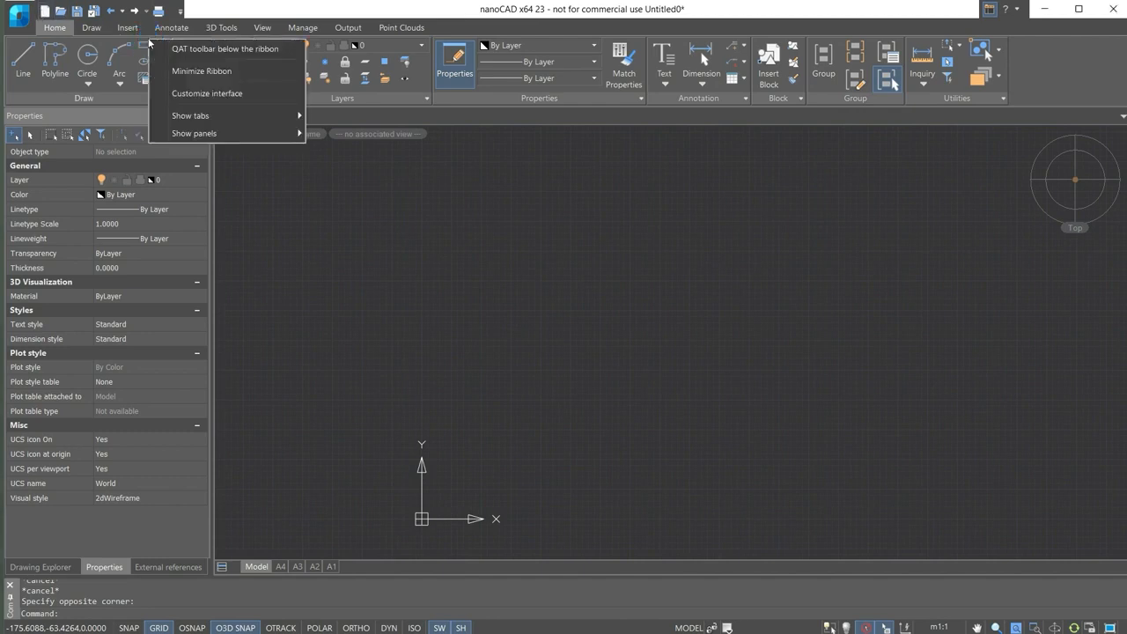
left_click(202, 50)
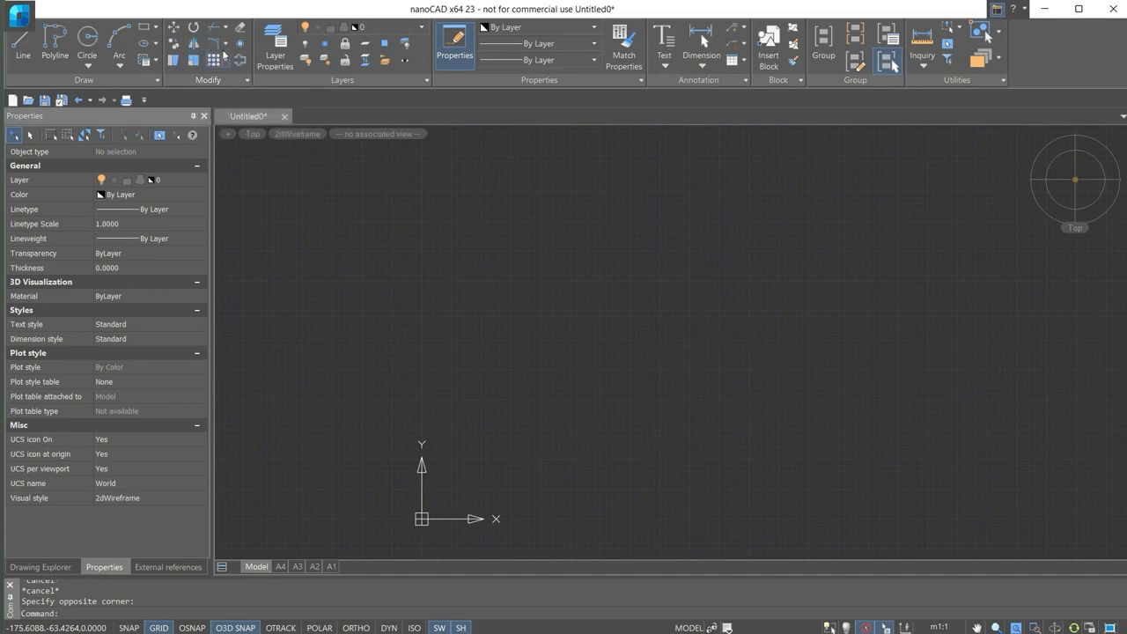
right_click(210, 40)
left_click(241, 51)
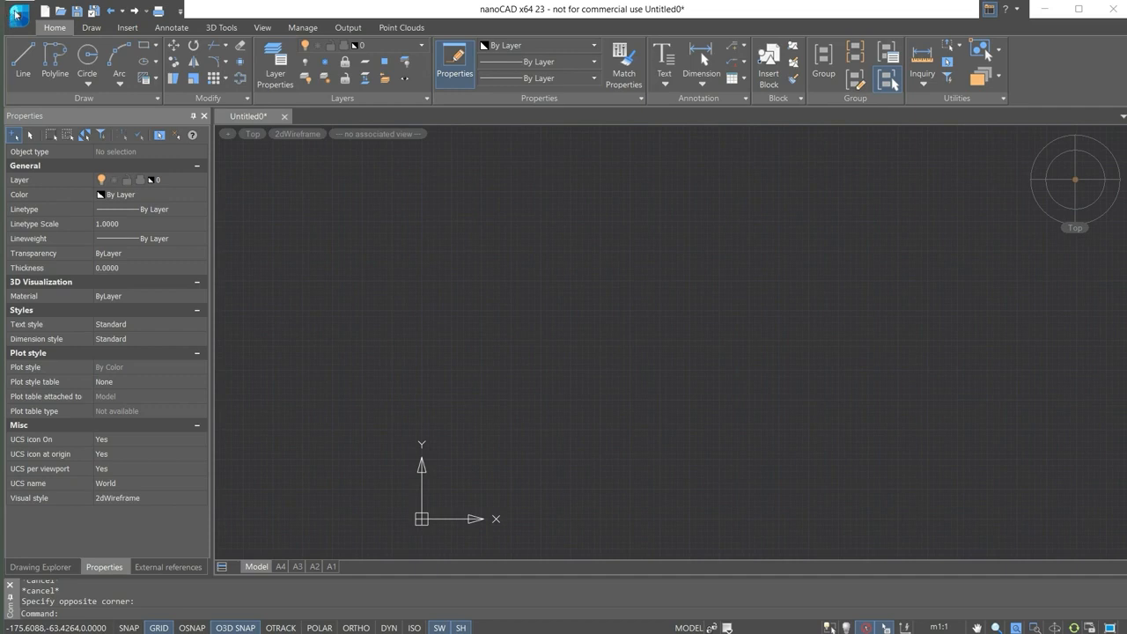
View the application's file commands with recent files and folders, and open the built-in help, moving its window over the drawing area.
left_click(16, 14)
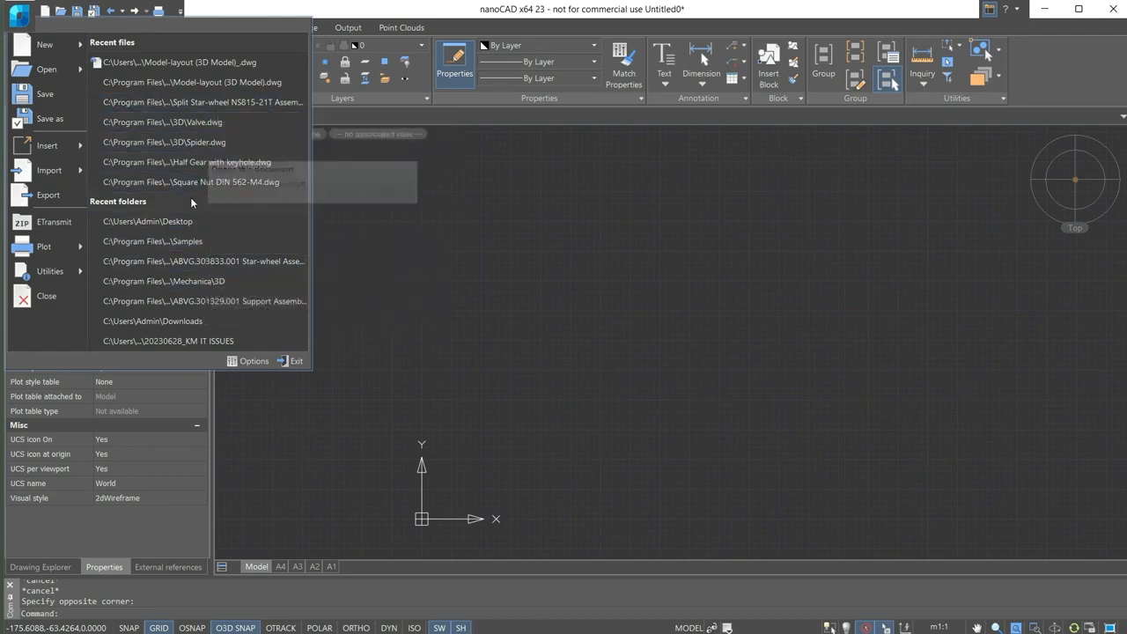
key("F1")
left_click_drag(177, 72, 704, 141)
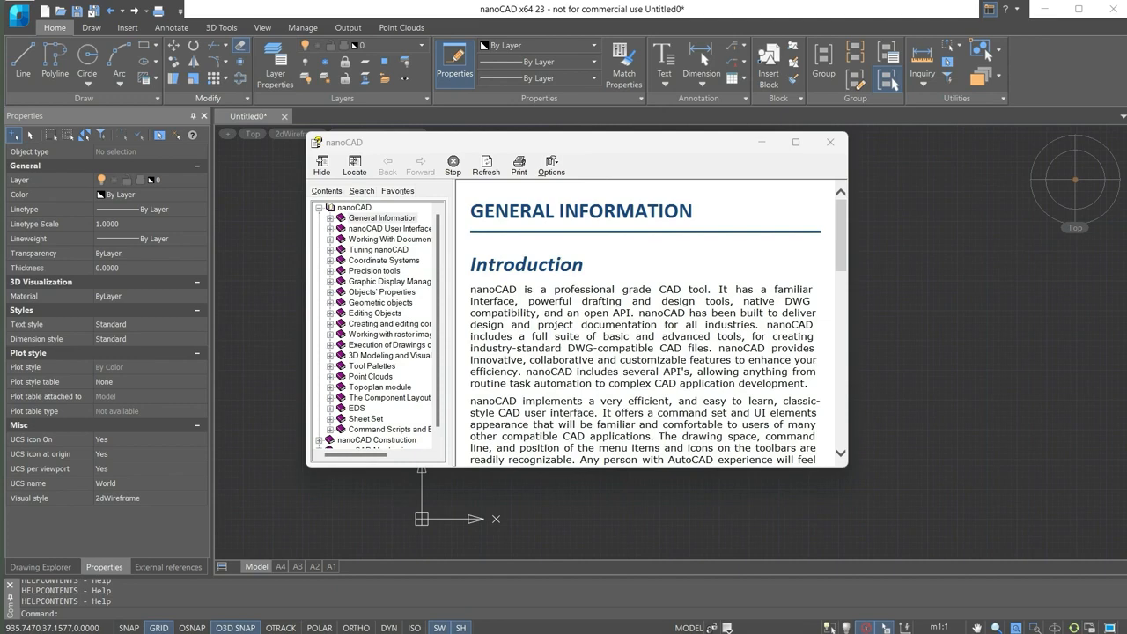
Open the nanoCAD online Help Center, look through its list of topics, and return to the drawing window.
left_click(989, 9)
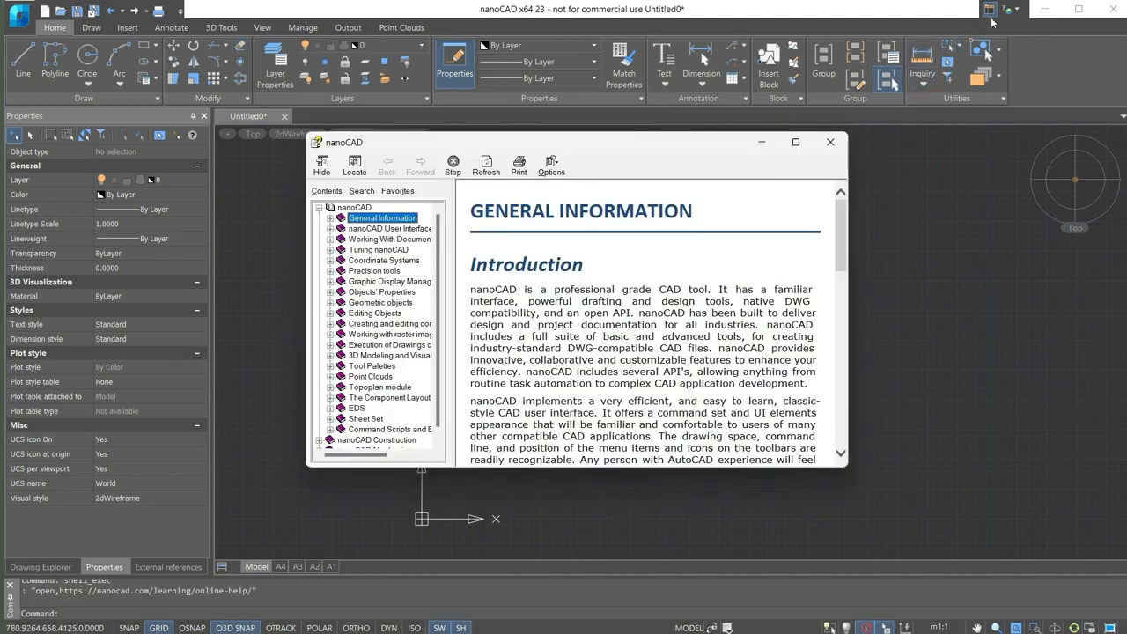
left_click(1021, 12)
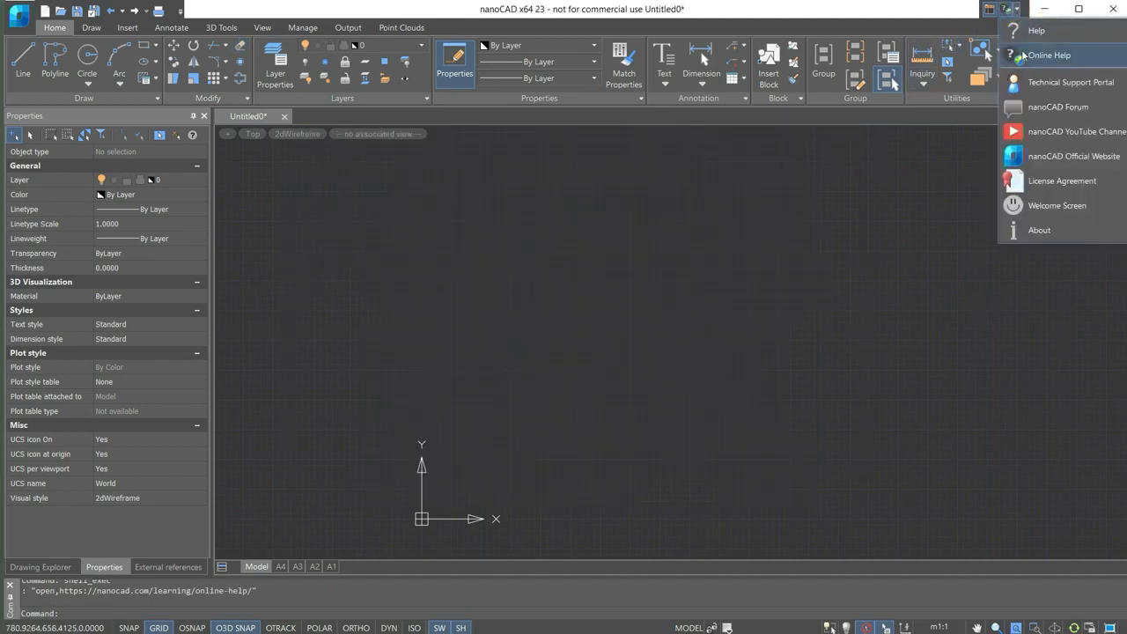
left_click(1028, 53)
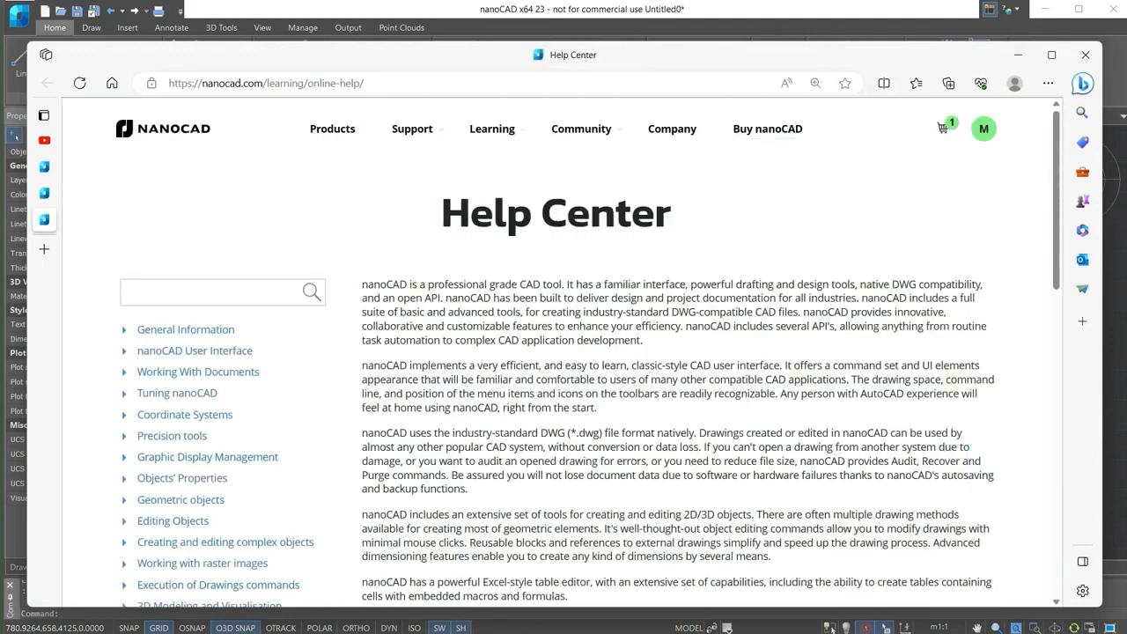
left_click(125, 291)
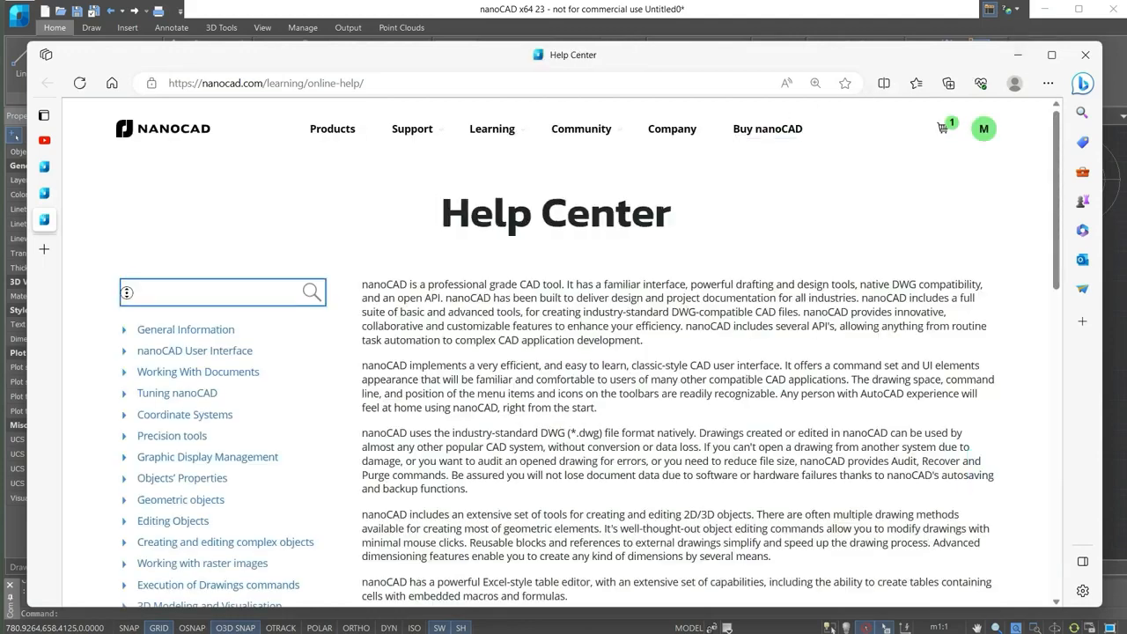
scroll(127, 299, "down", 2)
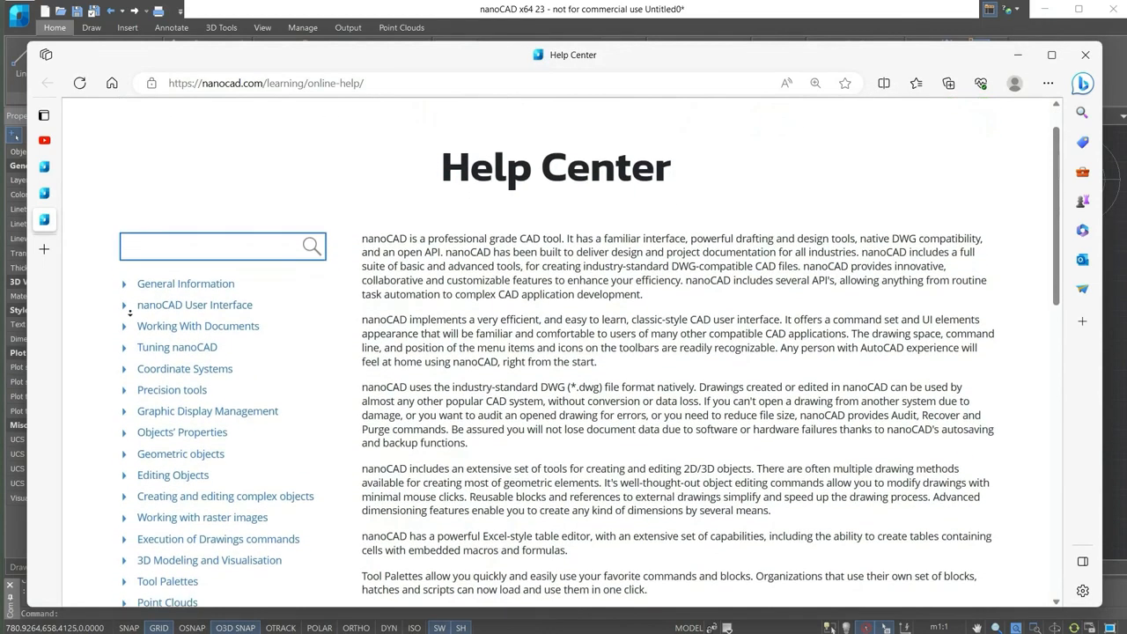
scroll(130, 312, "down", 2)
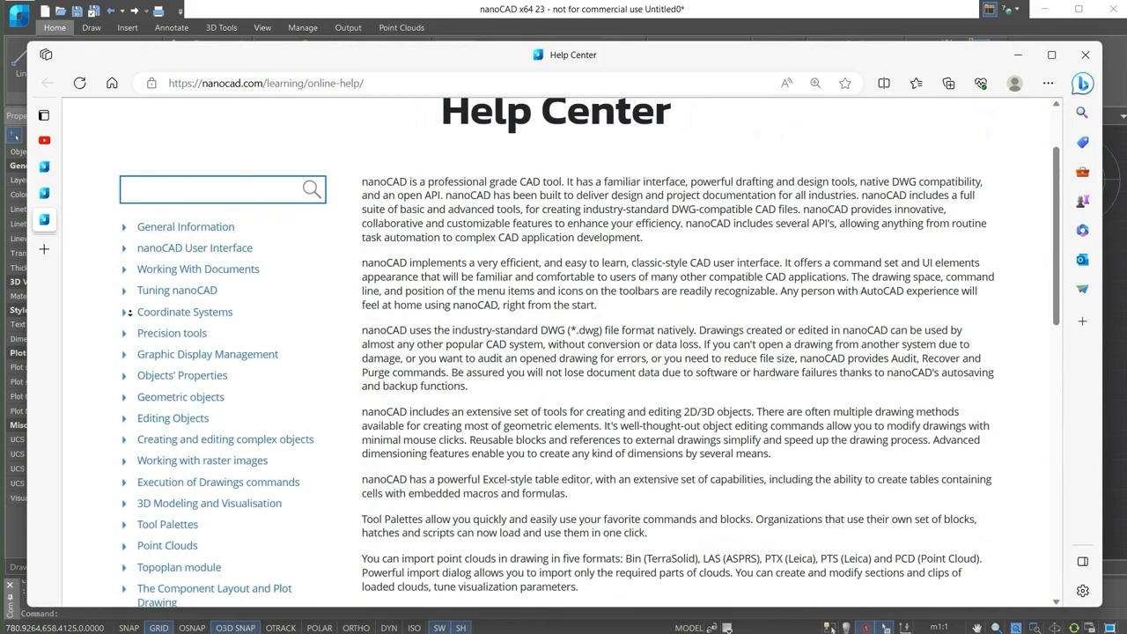
scroll(129, 311, "down", 2)
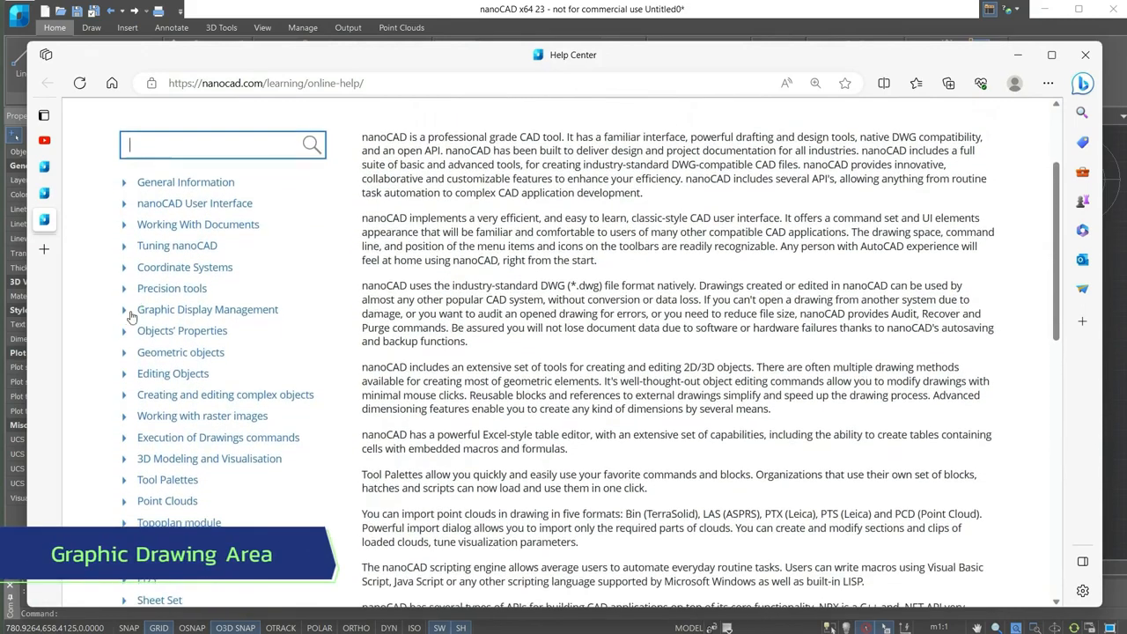
left_click(392, 18)
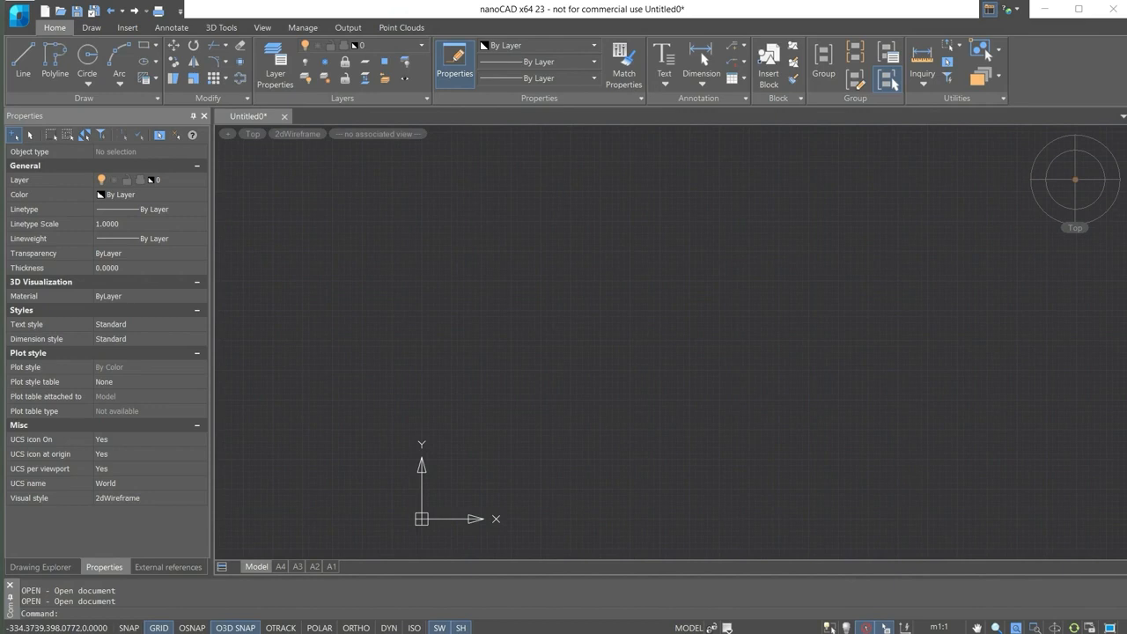
Create three new blank drawings alongside the current one.
left_click(44, 13)
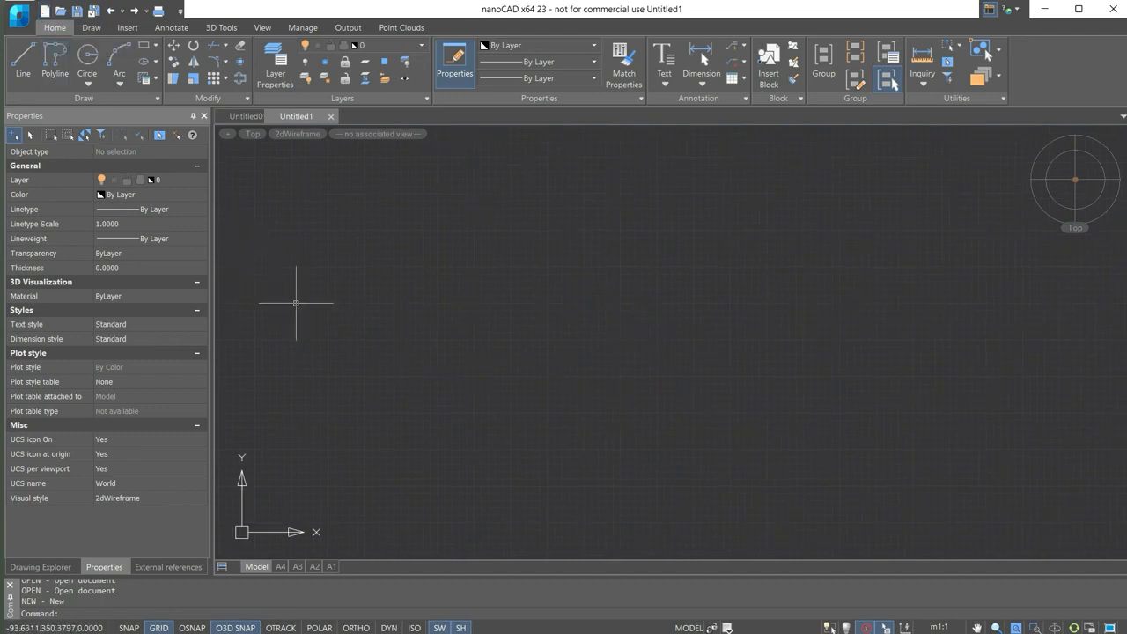
key("ctrl+n")
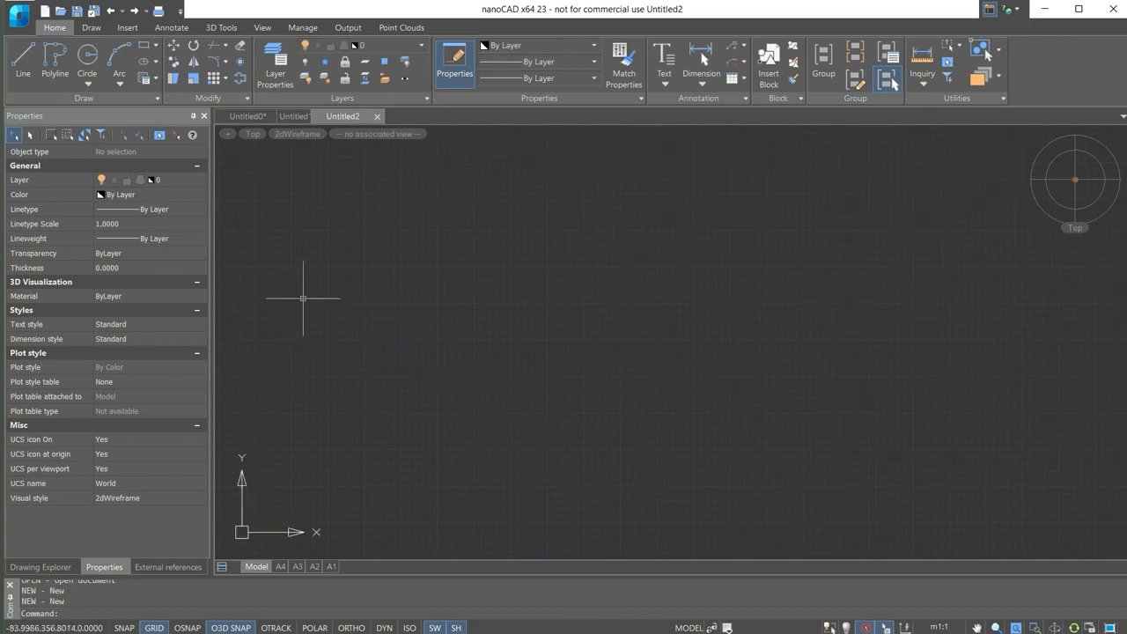
left_click(46, 12)
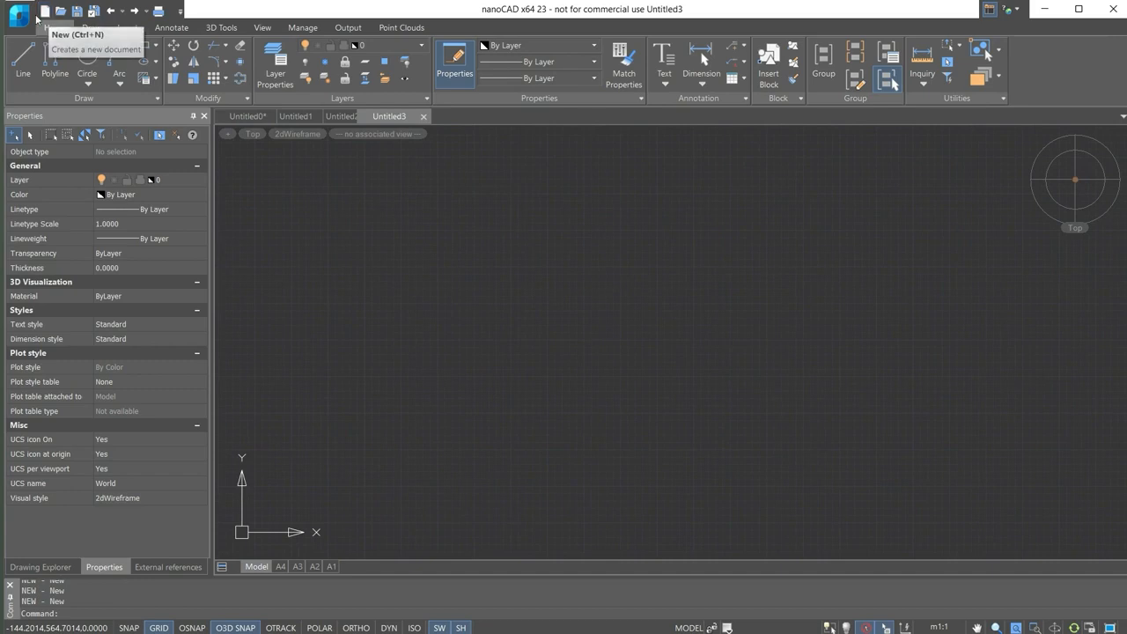
Open the sample drawing Model-layout (3D Model).dwg from the Samples folder as read-only.
left_click(21, 17)
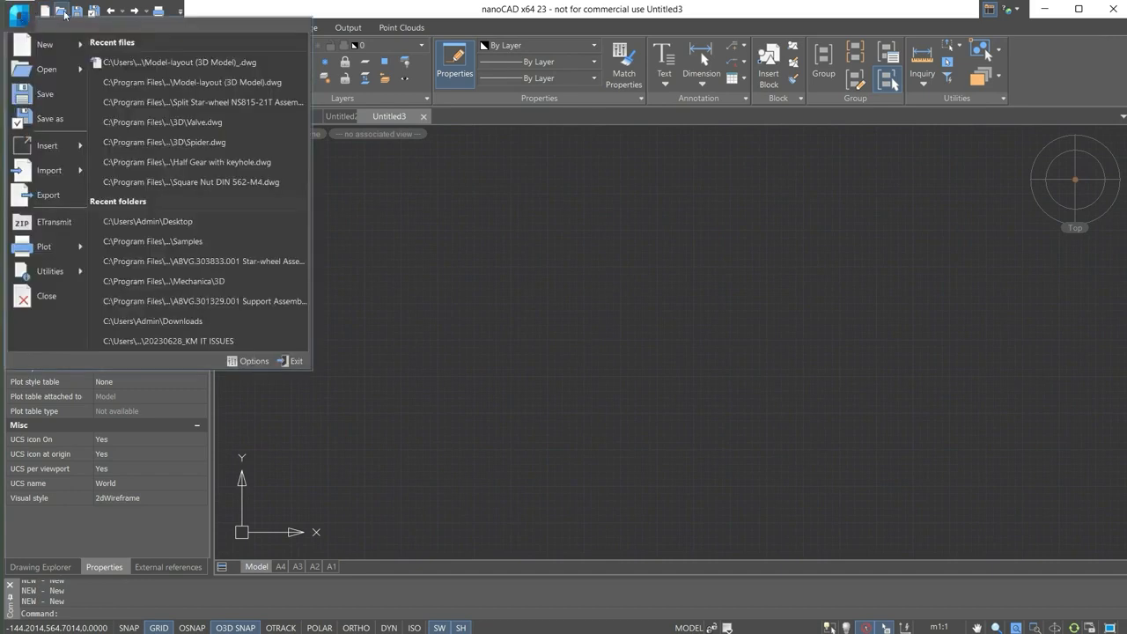
left_click(61, 10)
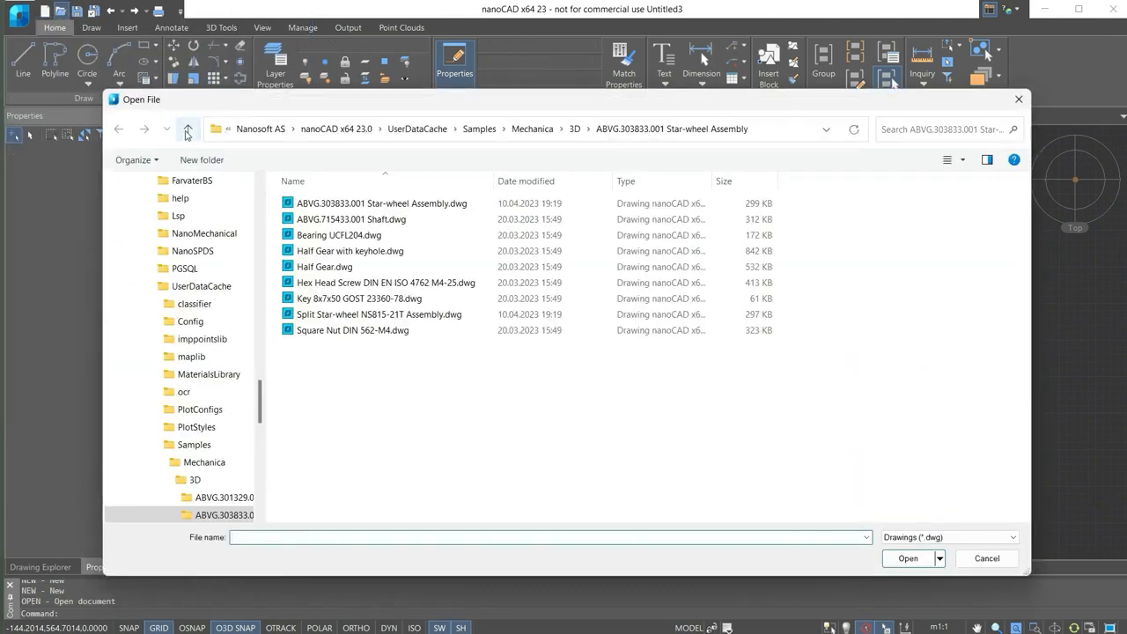
left_click(187, 131)
left_click(187, 130)
left_click(187, 130)
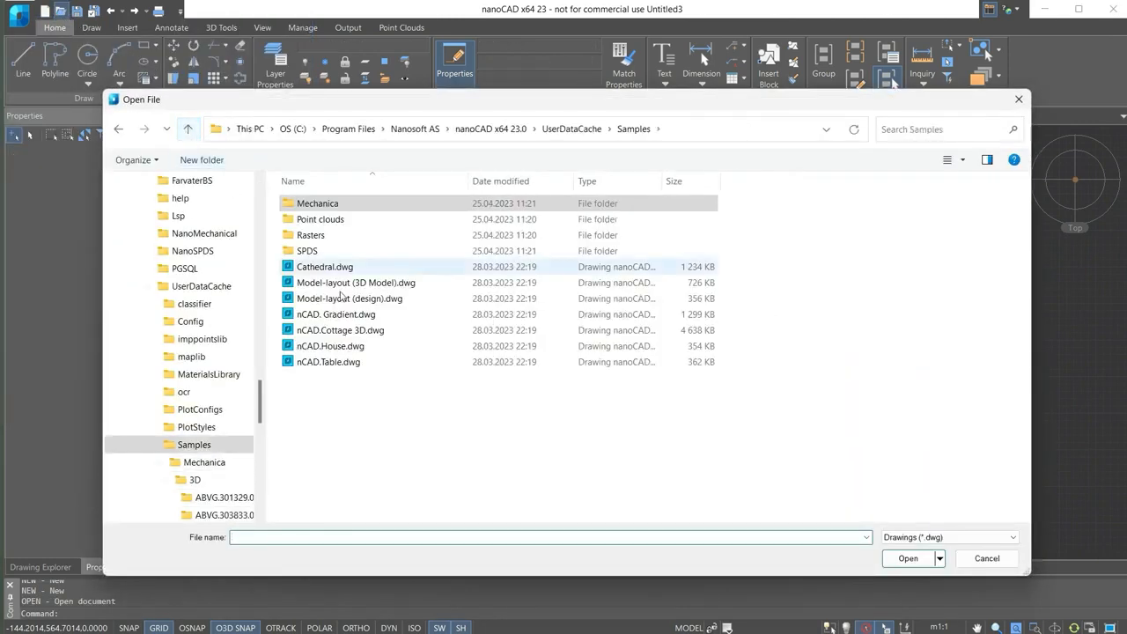
double_click(364, 282)
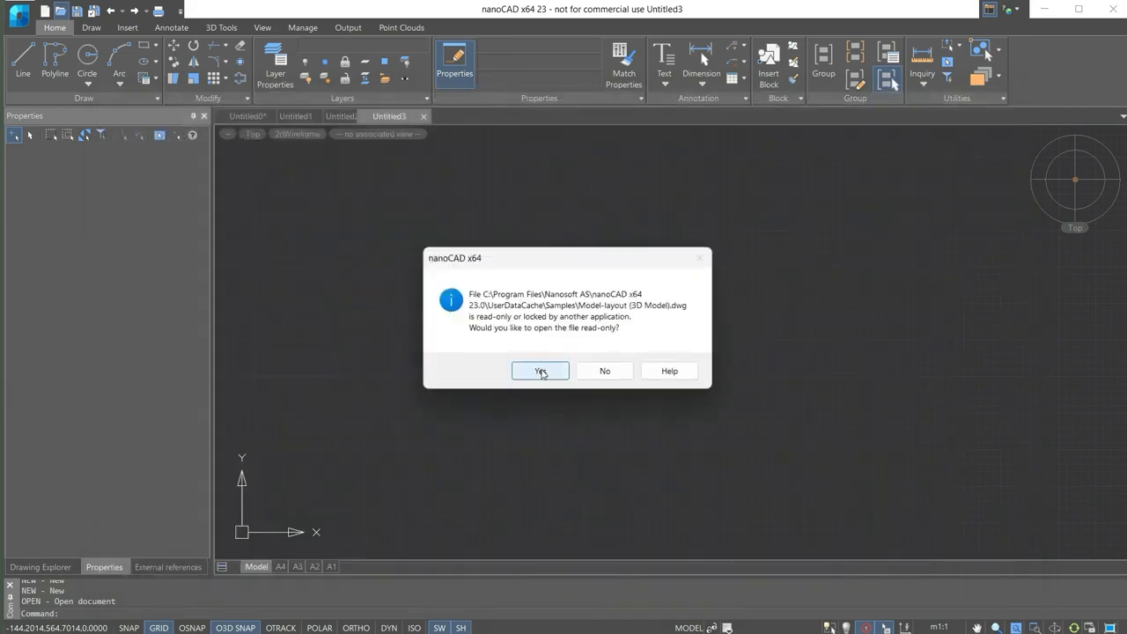
left_click(540, 371)
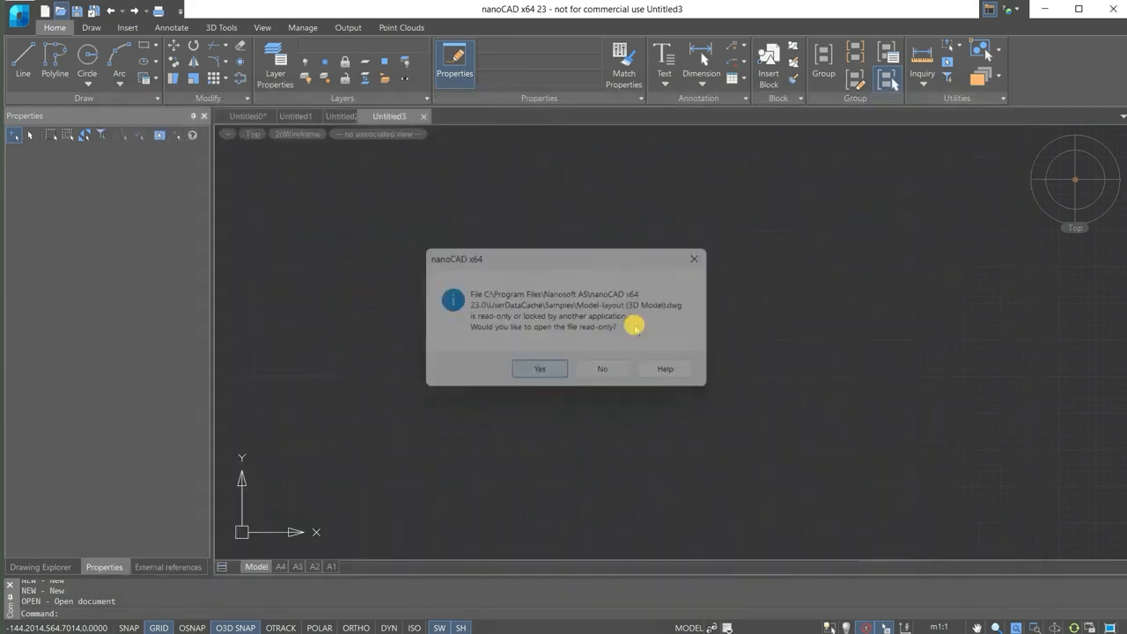
View the building model from the Top NE isometric direction at a reduced zoom.
left_click(1087, 169)
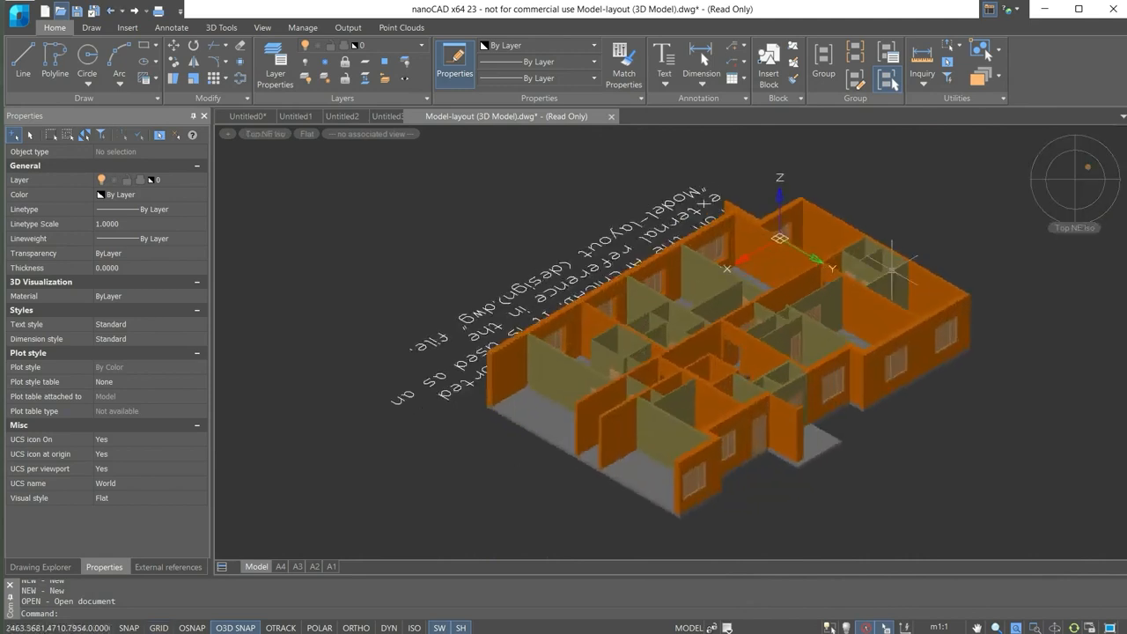
scroll(807, 306, "down", 2)
scroll(807, 305, "up", 1)
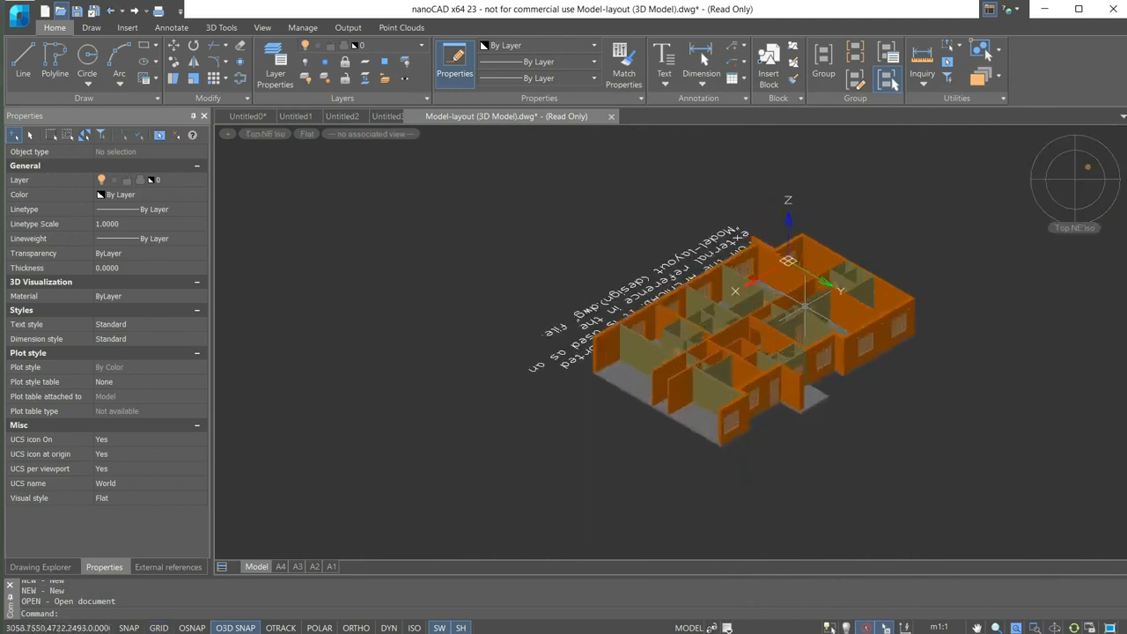
Switch between the Untitled3 and Model-layout (3D Model) drawings and view the document commands available for Untitled3.
left_click(384, 118)
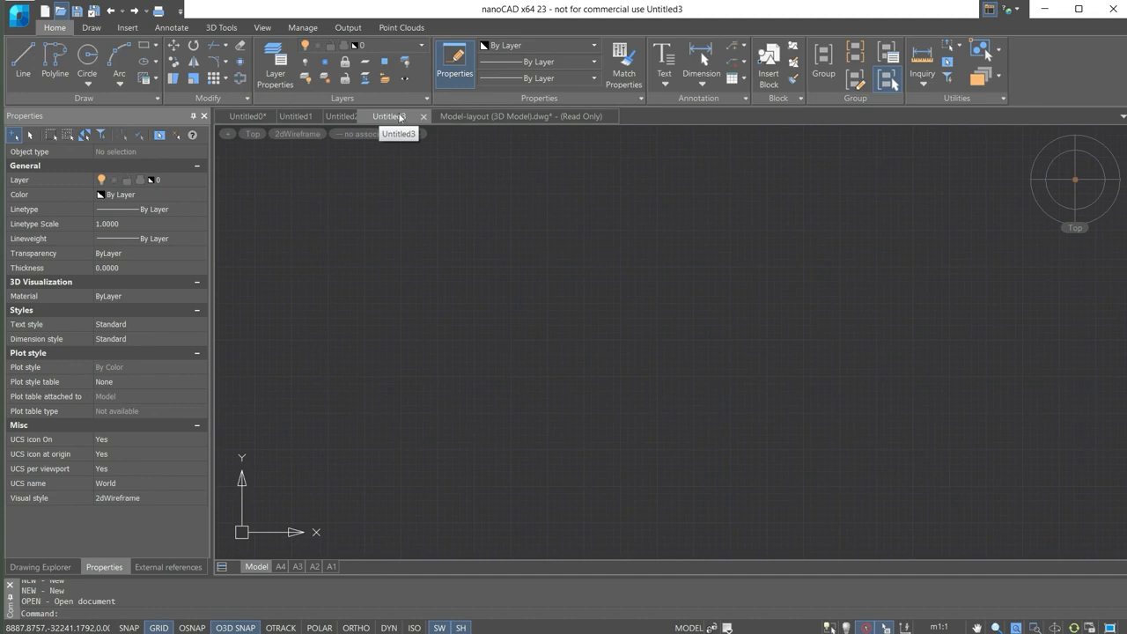
left_click(446, 116)
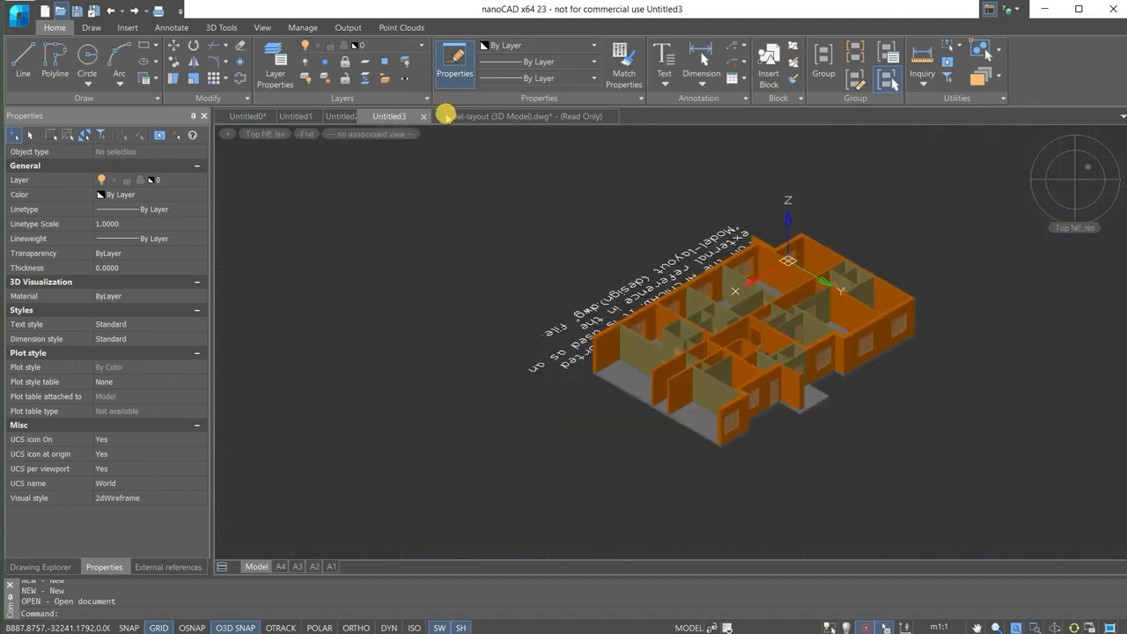
left_click(385, 118)
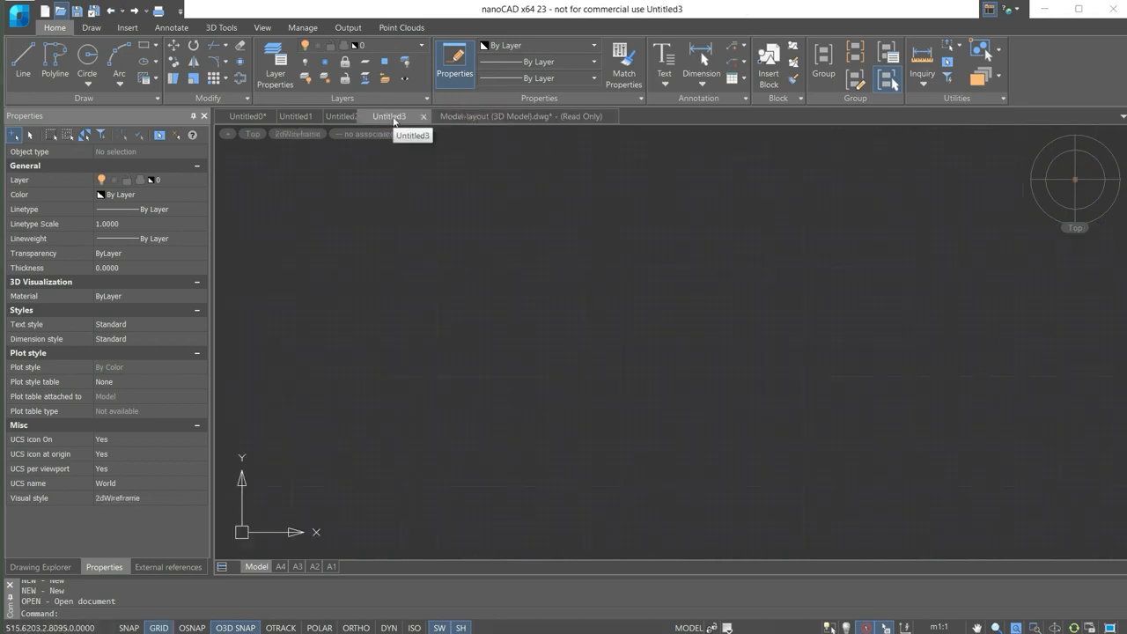
right_click(394, 120)
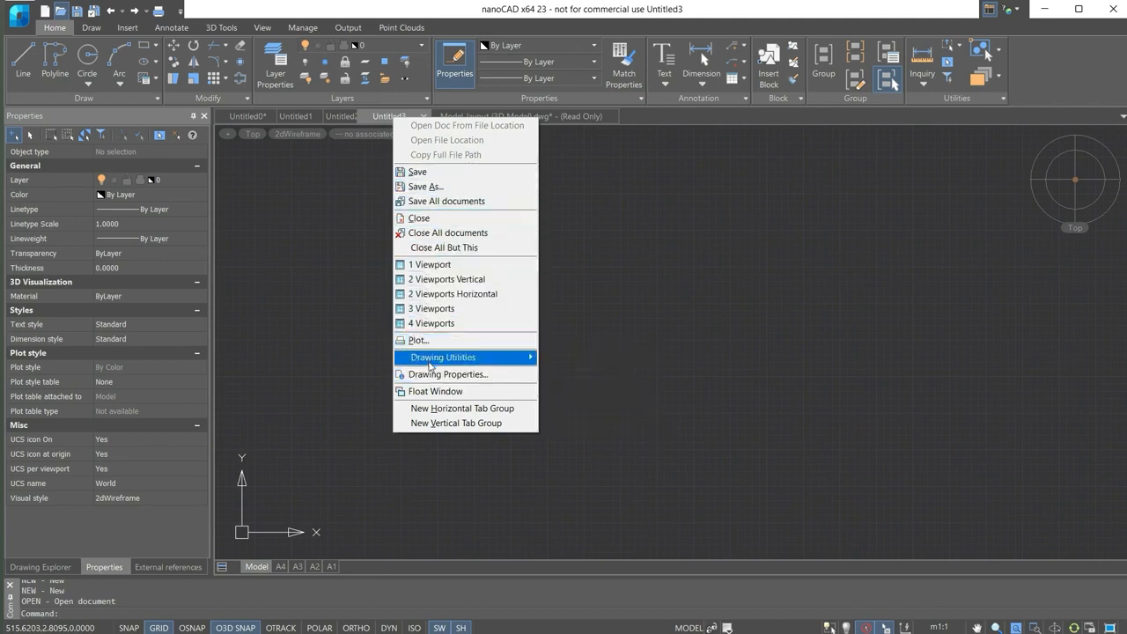
Float the Model-layout (3D Model) drawing in its own window, move it aside, and dock it back among the other documents.
left_click(554, 115)
right_click(555, 116)
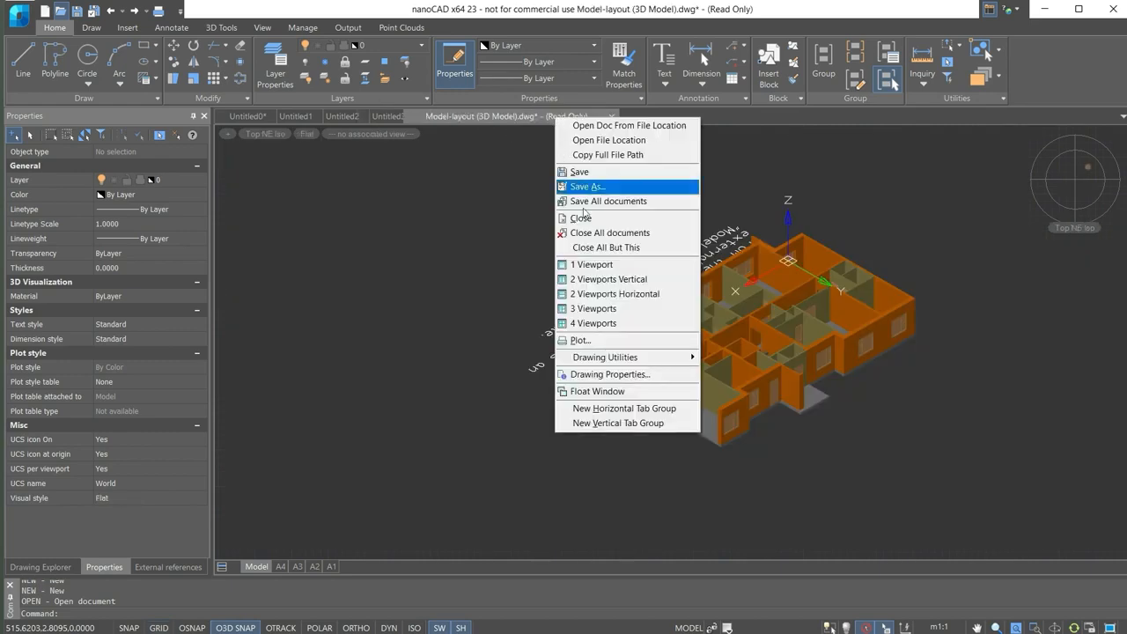
left_click(590, 392)
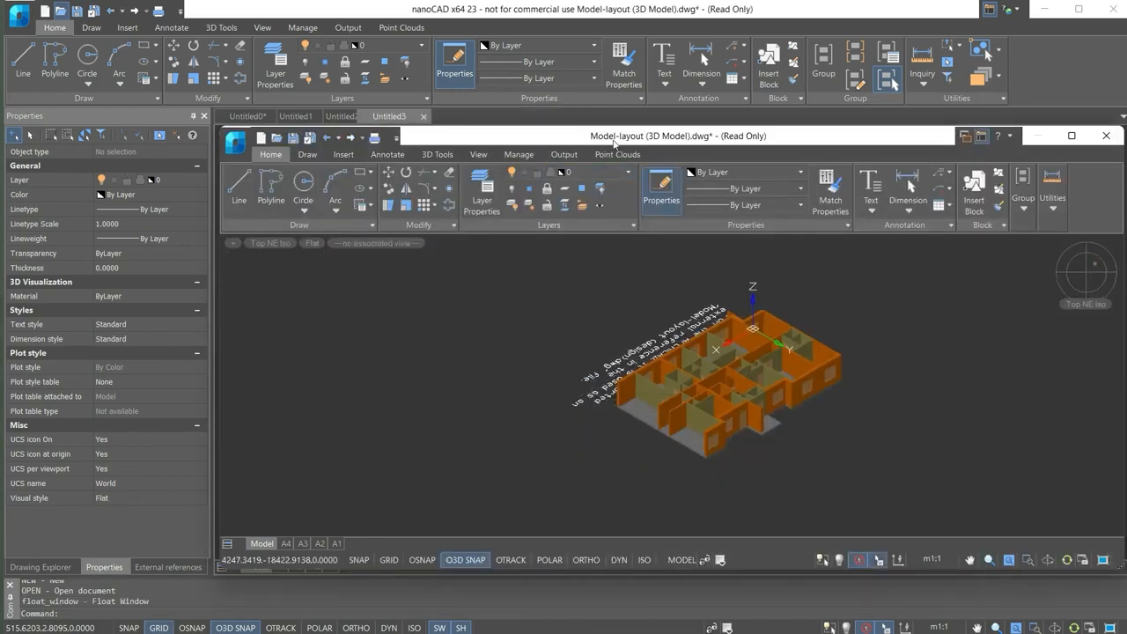
mouse_move(614, 140)
left_mouse_down()
mouse_move(478, 153)
mouse_move(454, 119)
left_mouse_up()
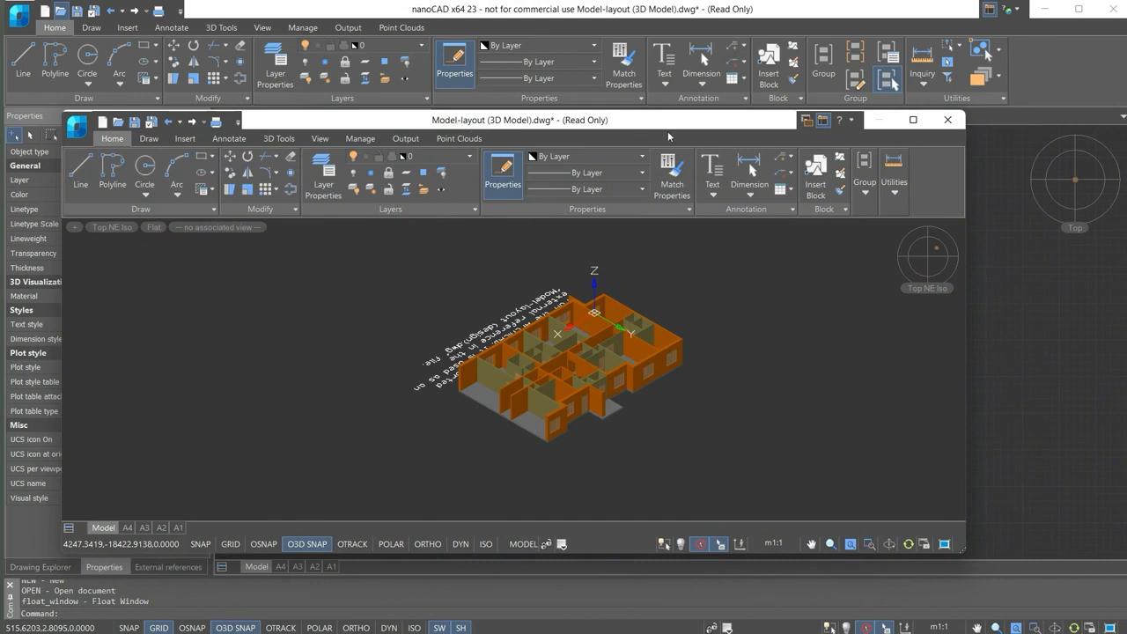
left_click(807, 122)
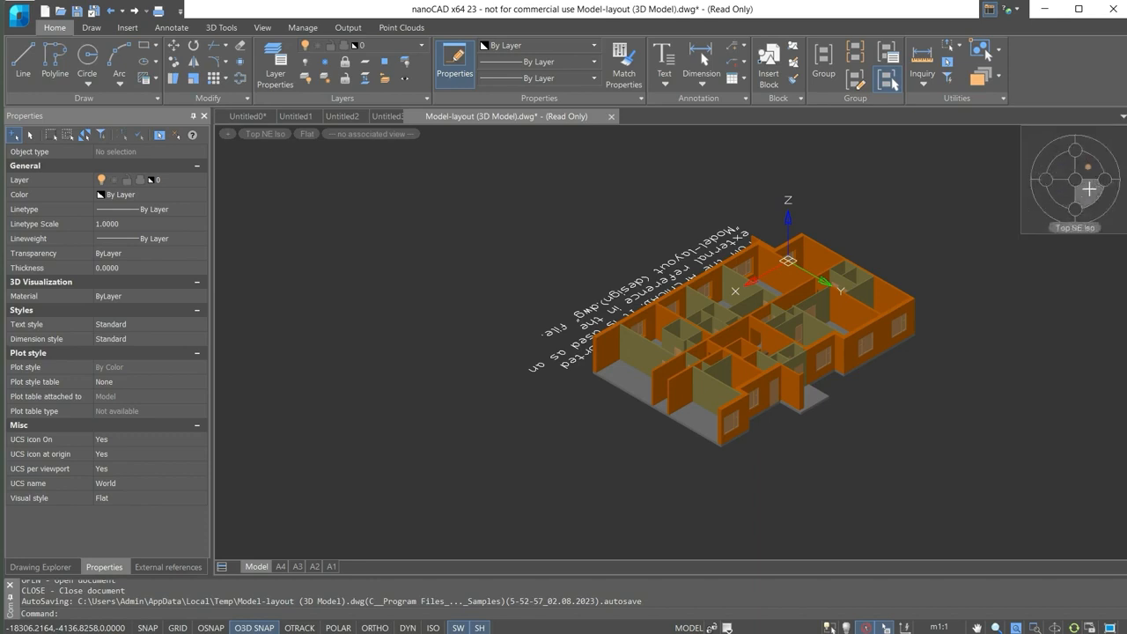
View the building model from the Top NW and Bottom SW isometric directions, finishing at Top NE Iso.
left_click(1066, 170)
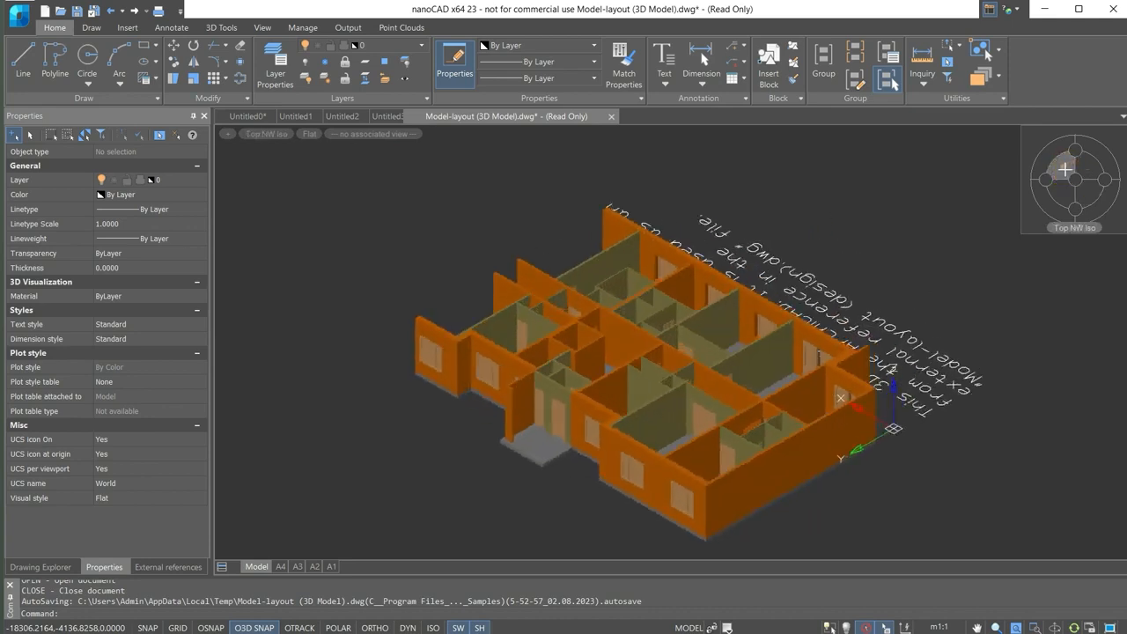
left_click(1050, 209)
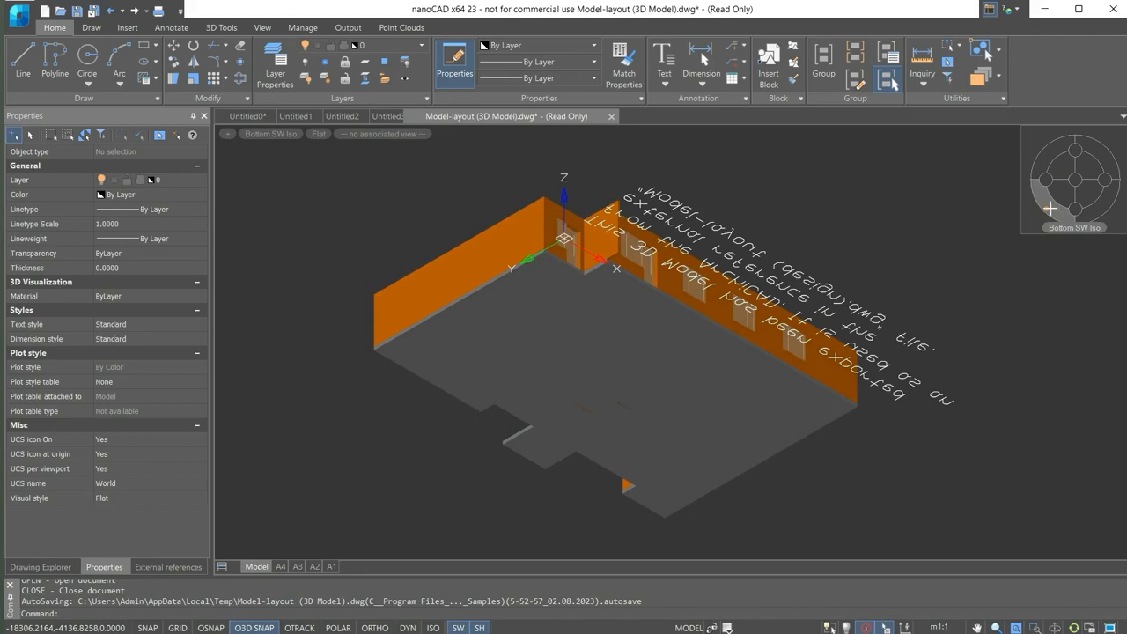
left_click(1061, 168)
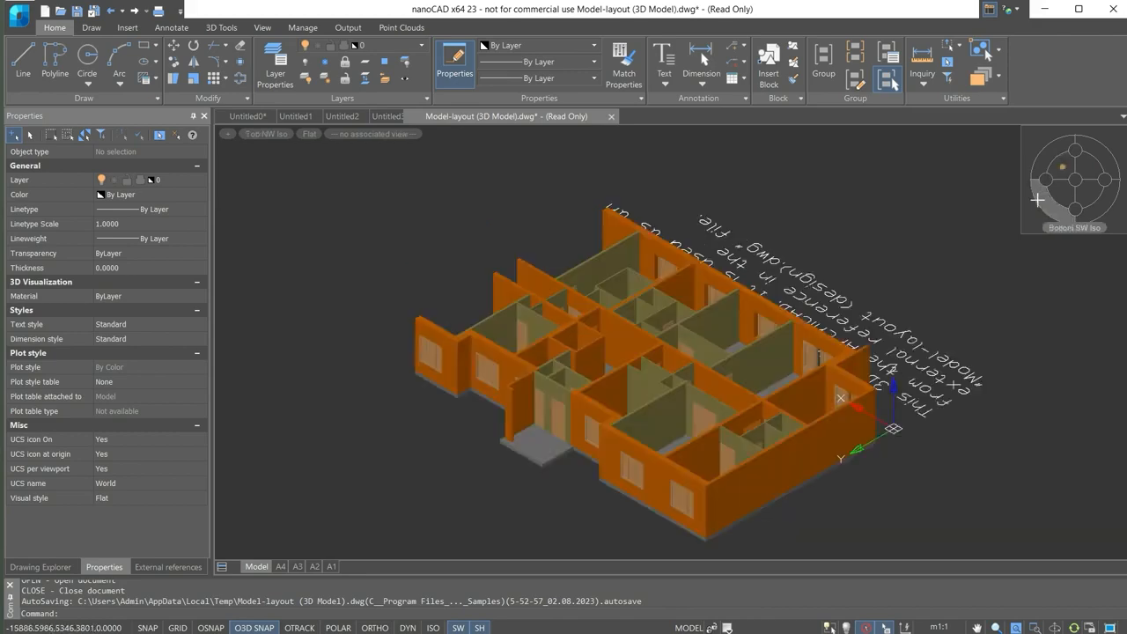
left_click(1049, 204)
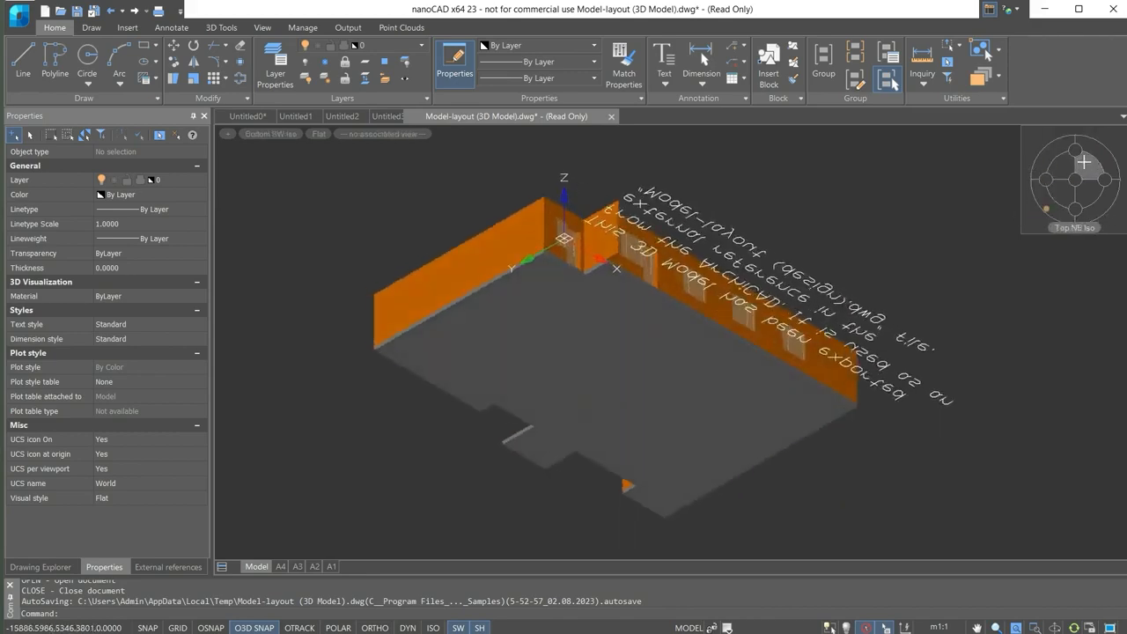
left_click(1089, 167)
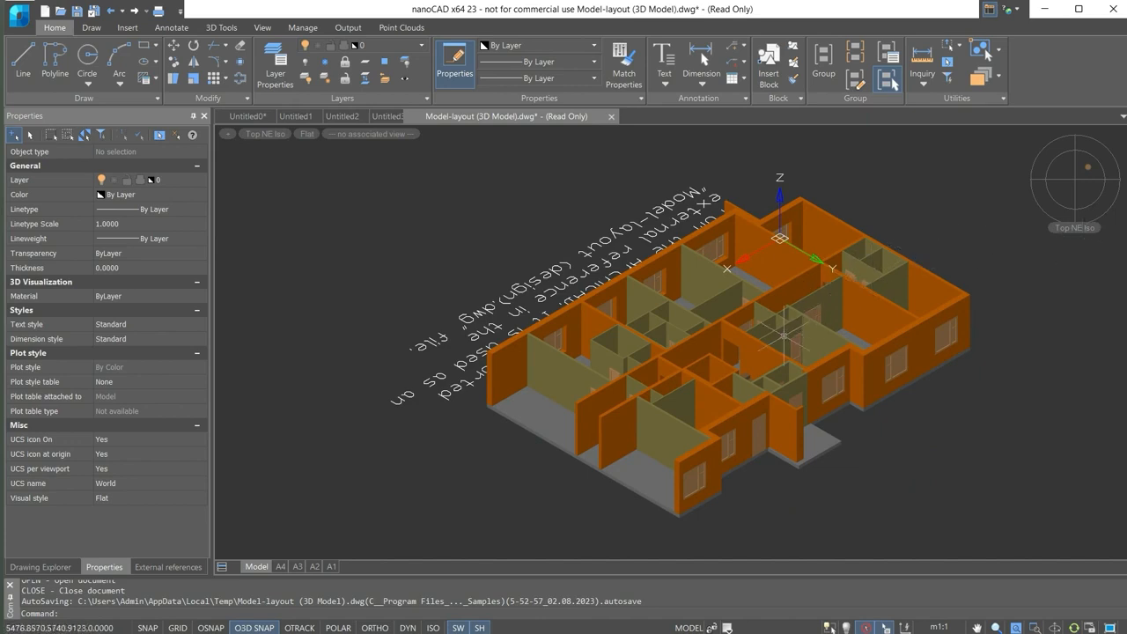
Pan the building model slightly and orbit it freely to a custom view.
key("alt")
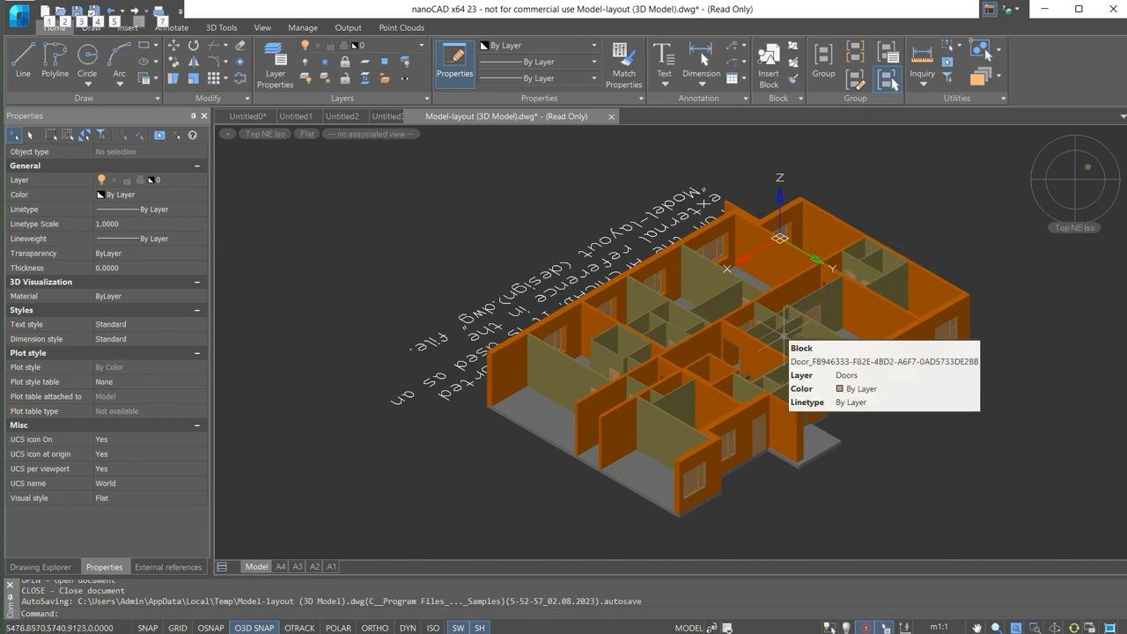
middle_click_drag(784, 336, 776, 321)
left_click(1075, 153)
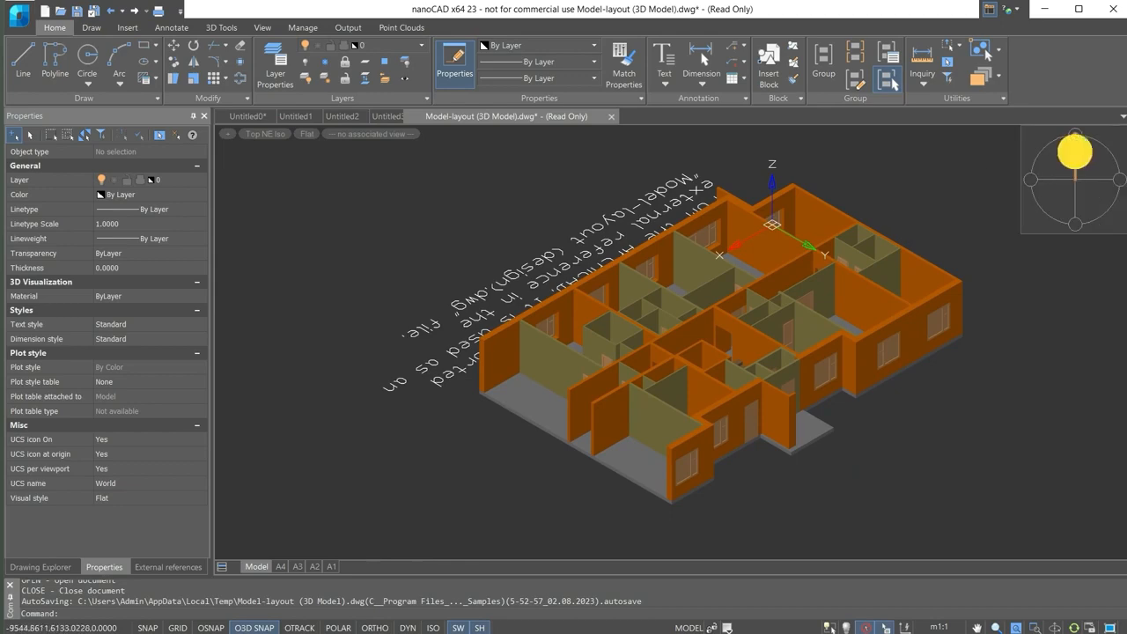
mouse_move(1075, 152)
left_mouse_down()
mouse_move(1084, 164)
mouse_move(1062, 157)
mouse_move(1075, 149)
left_mouse_up()
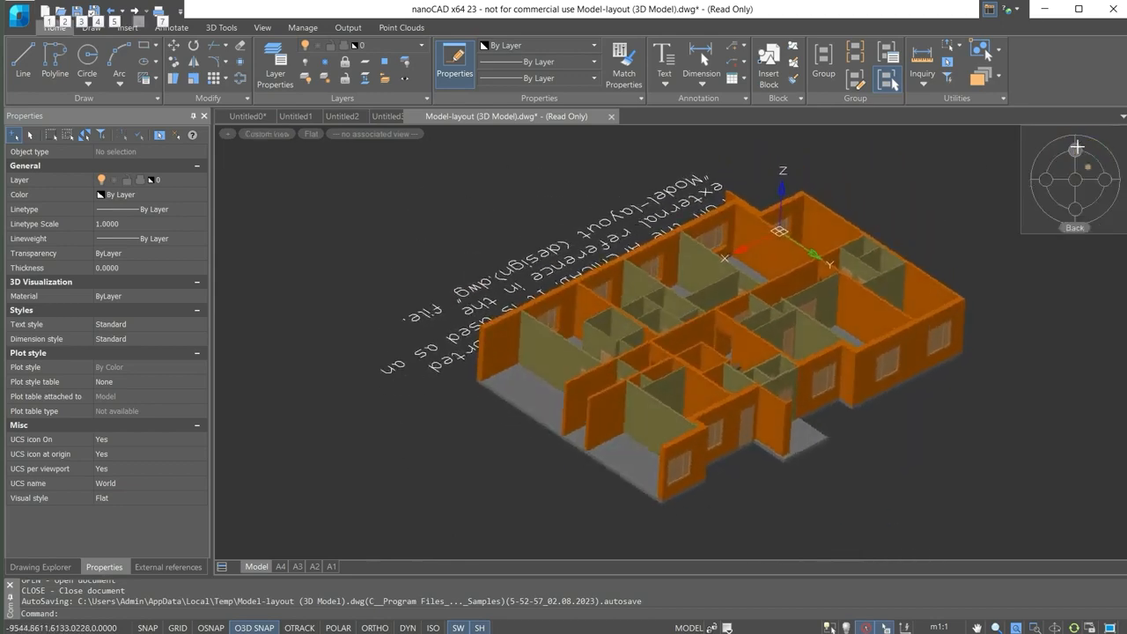
Open the sample drawing nCAD. Gradient.dwg in read-only mode.
left_click(60, 10)
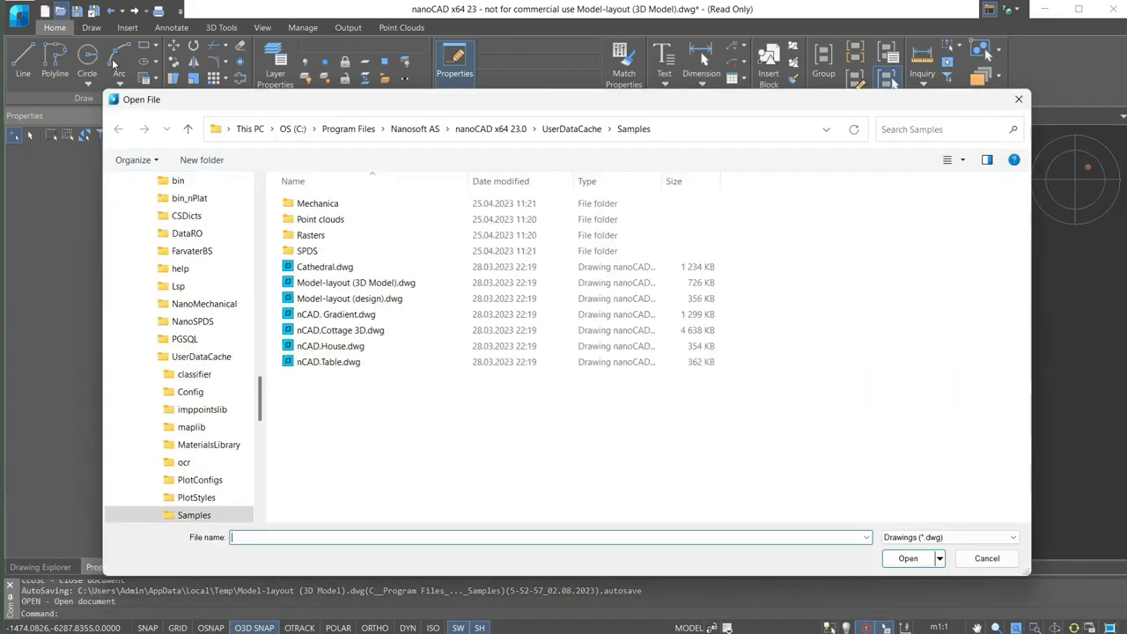
left_click(334, 315)
left_click(908, 558)
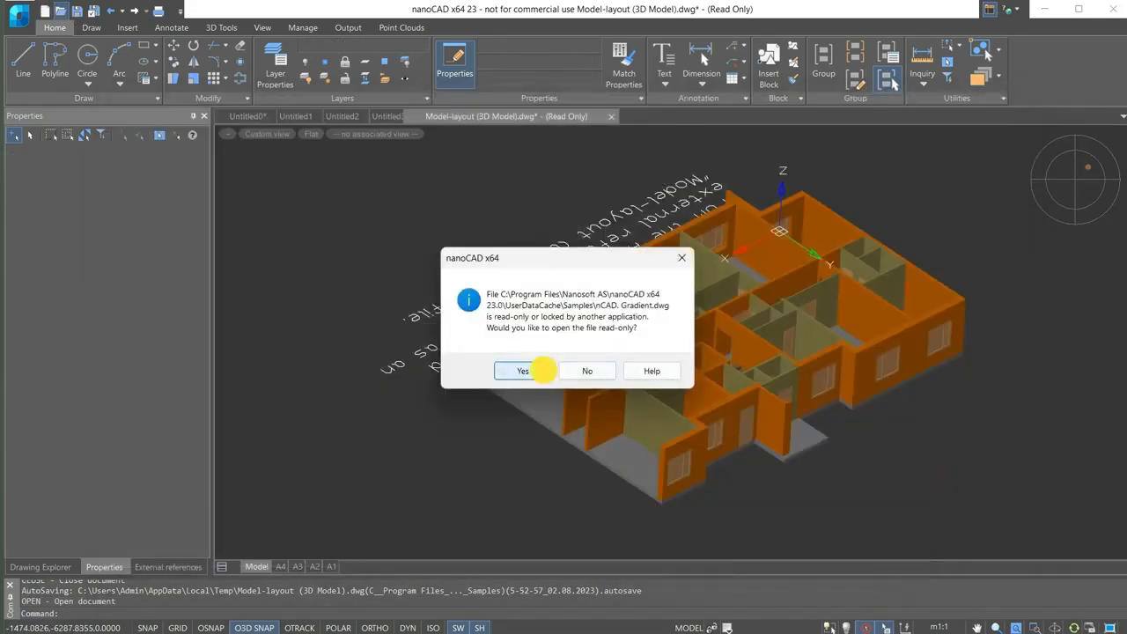
left_click(528, 370)
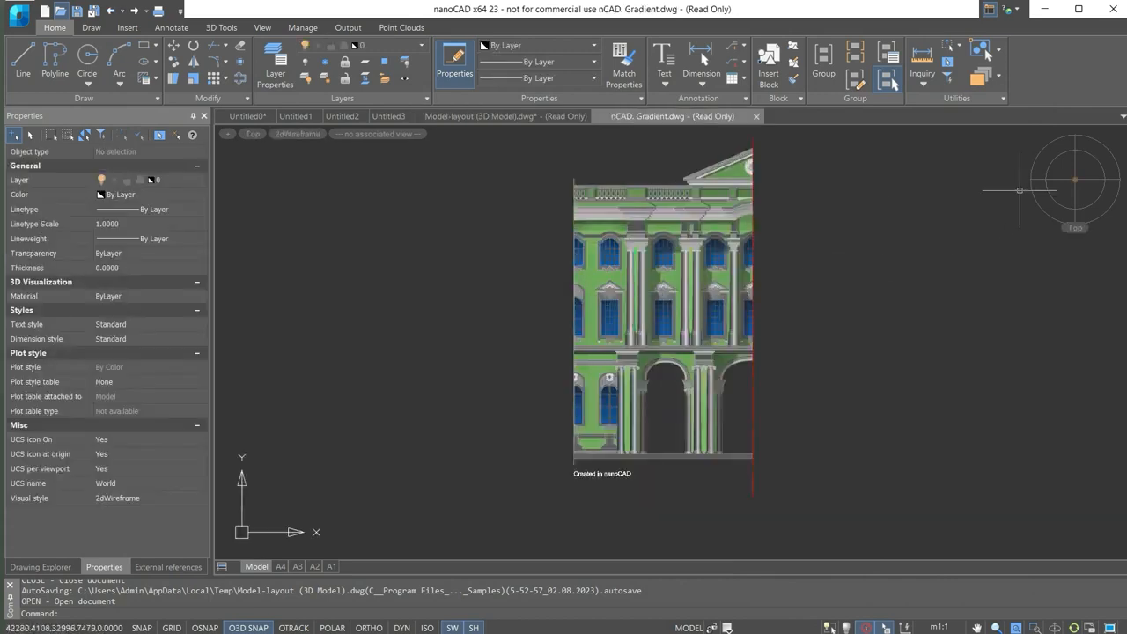
View the facade drawing from the Top NE Iso direction and return it to the Top view.
key("alt")
left_click(1106, 154)
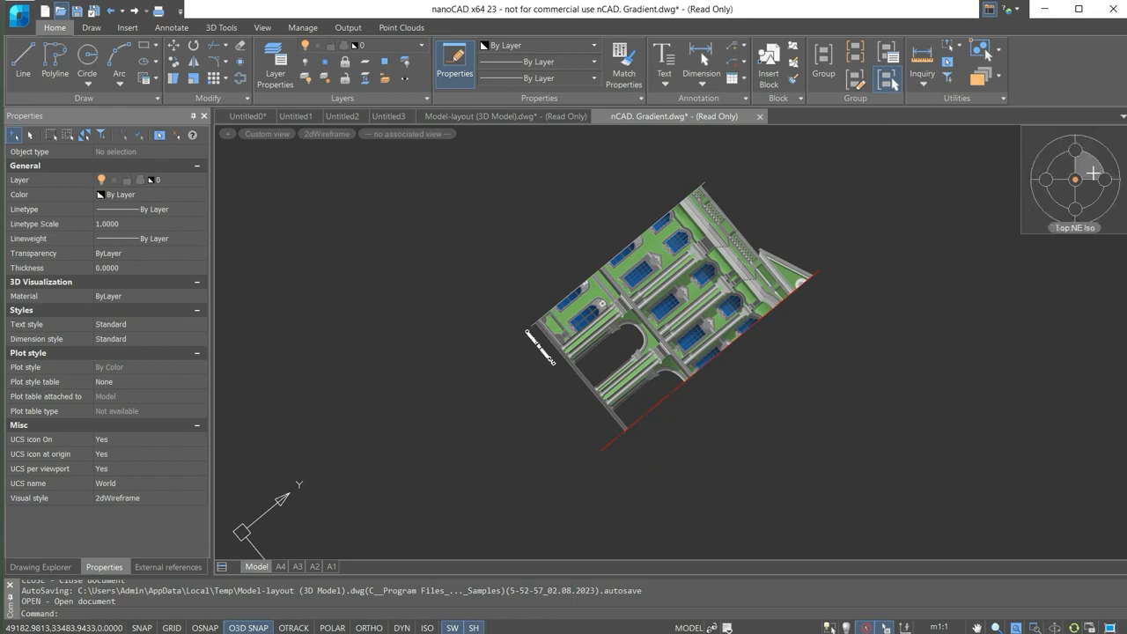
left_click(1076, 180)
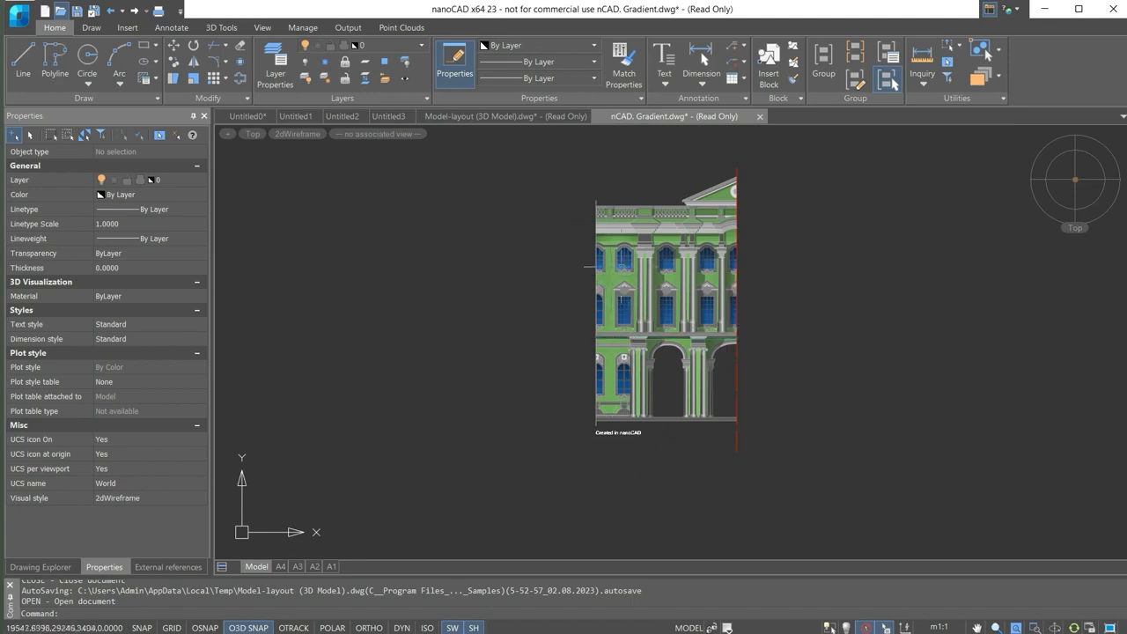
Review the available visual styles, and switch the view Locator off and back on.
left_click(290, 137)
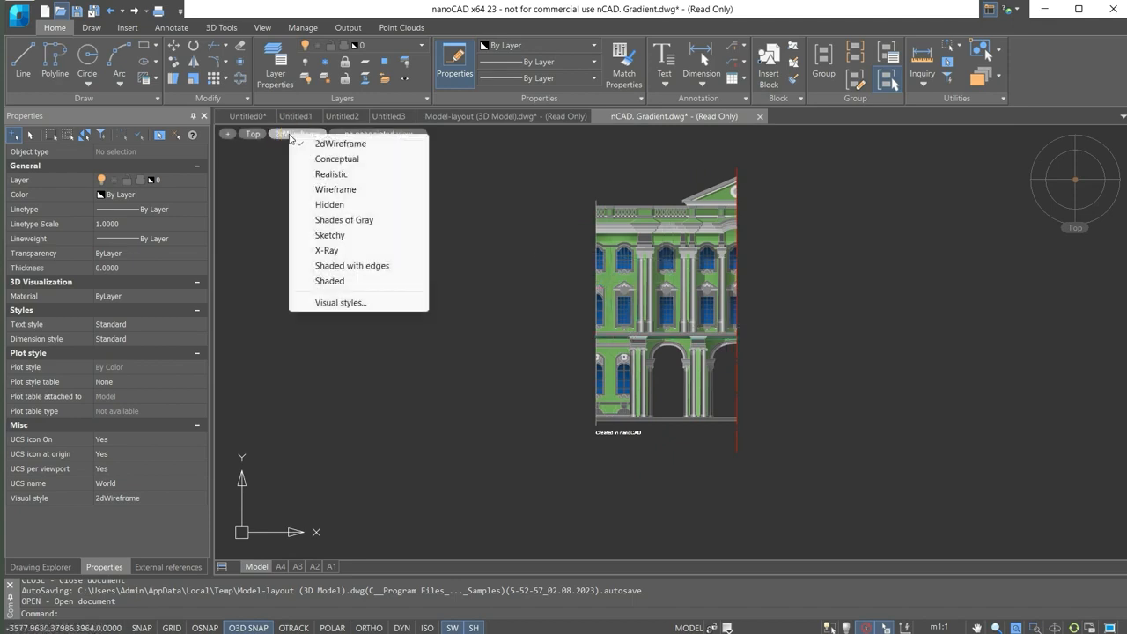
left_click(228, 134)
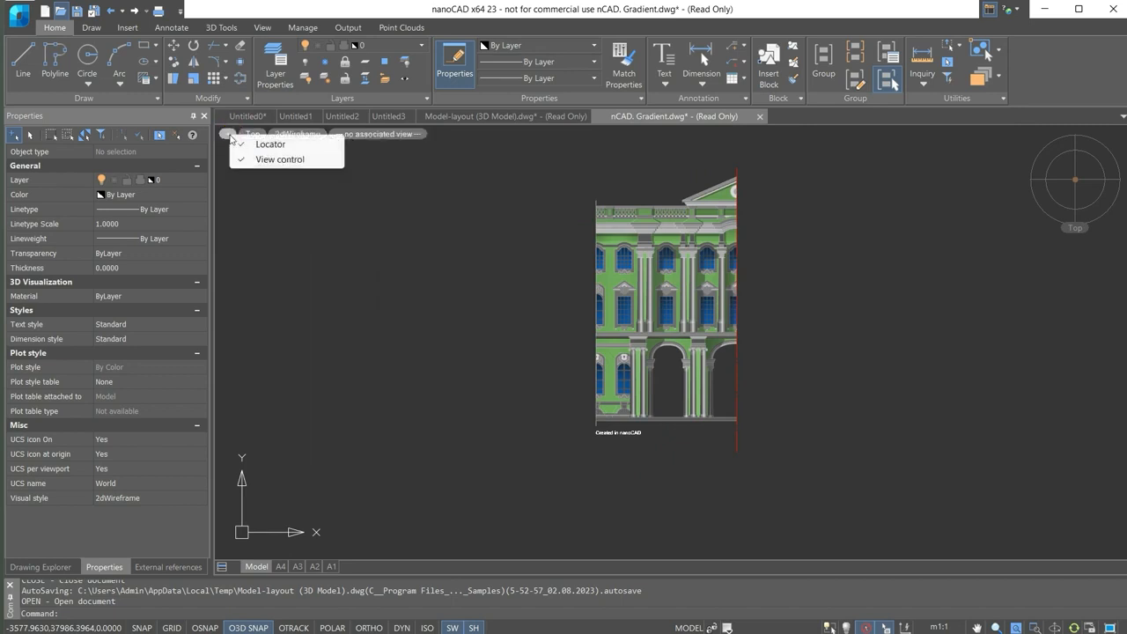
left_click(239, 145)
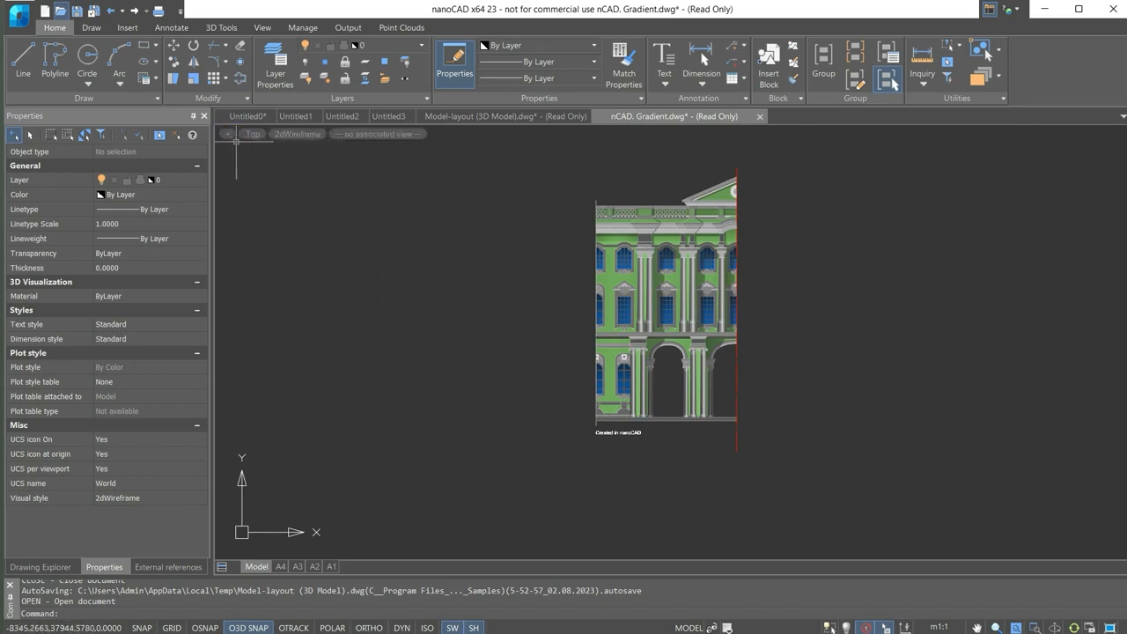
left_click(226, 133)
left_click(273, 145)
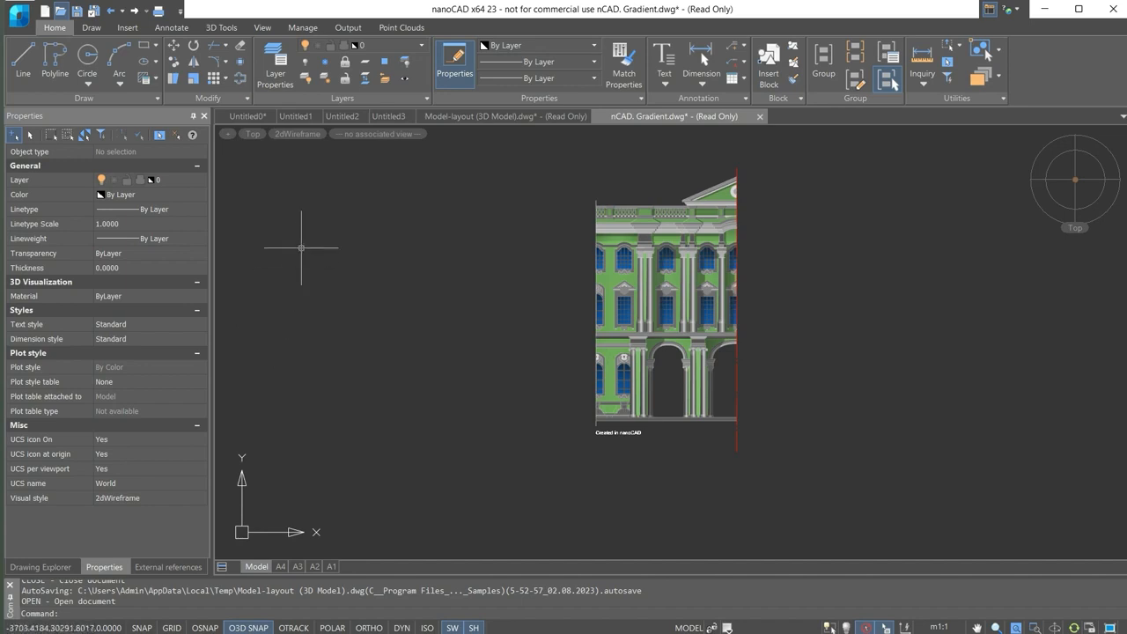
Toggle the display of the UCS icon off and on, leaving it switched on.
left_click(263, 29)
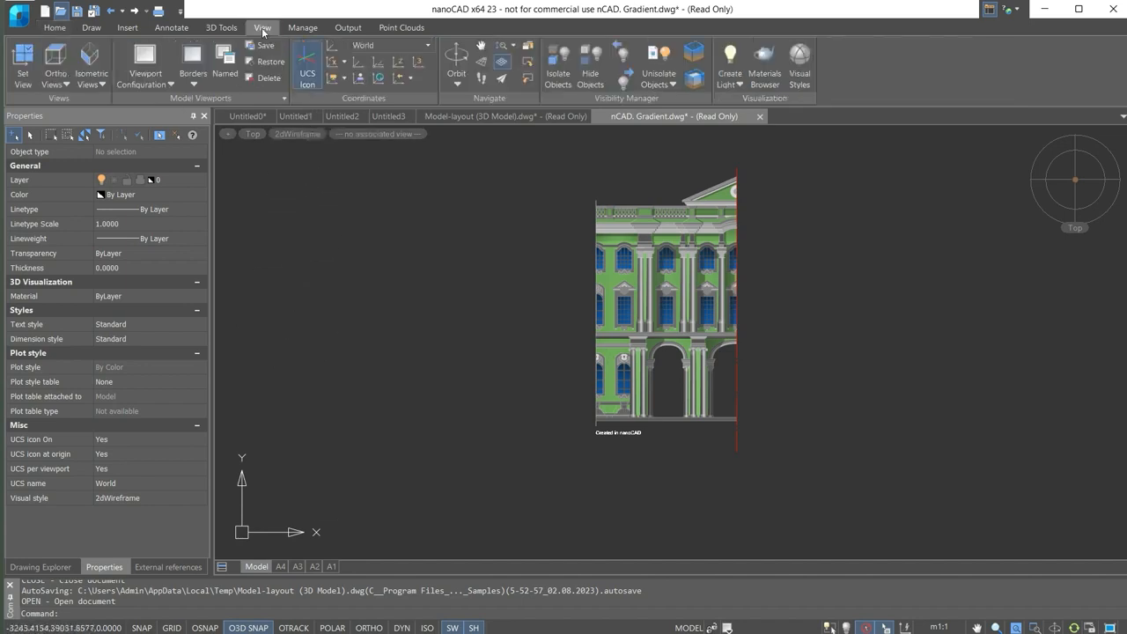
left_click(306, 70)
left_click(307, 70)
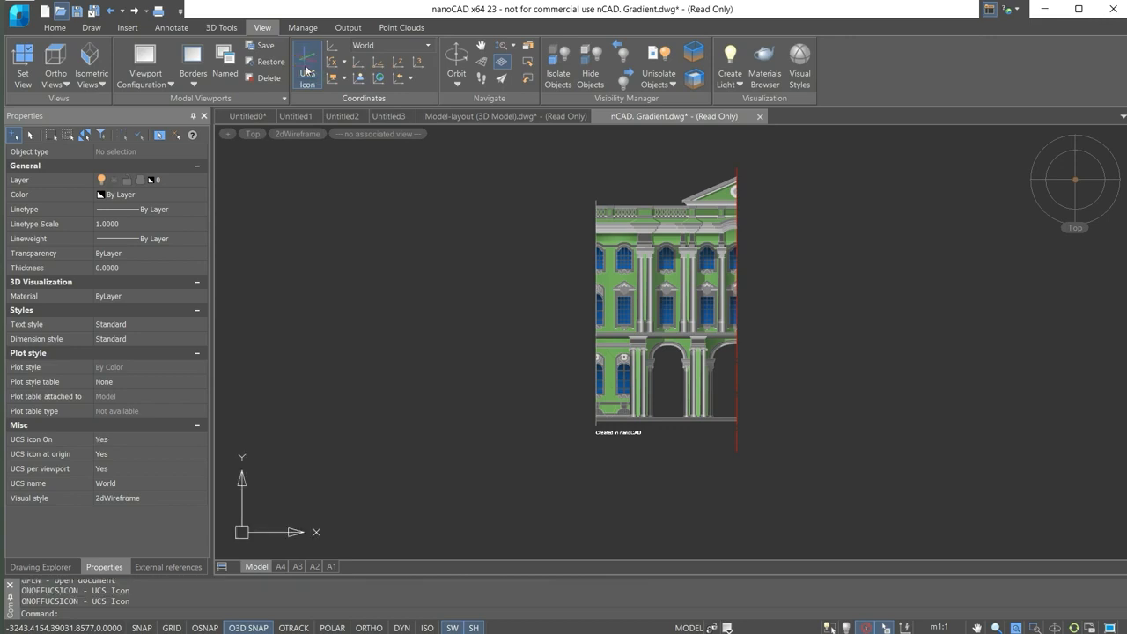
left_click(306, 71)
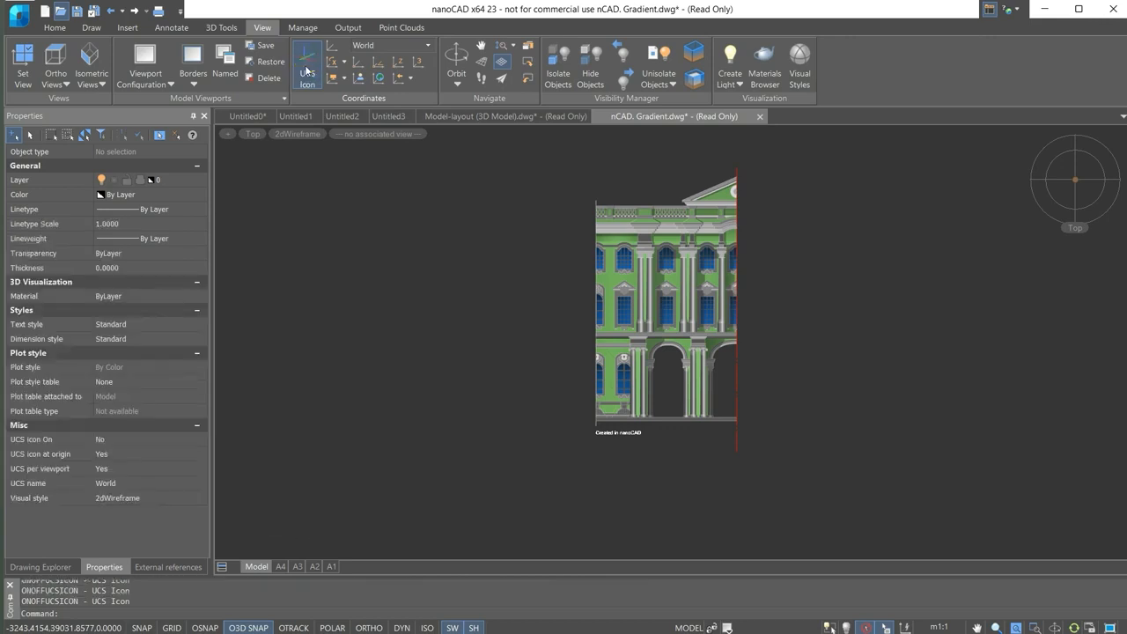
left_click(306, 70)
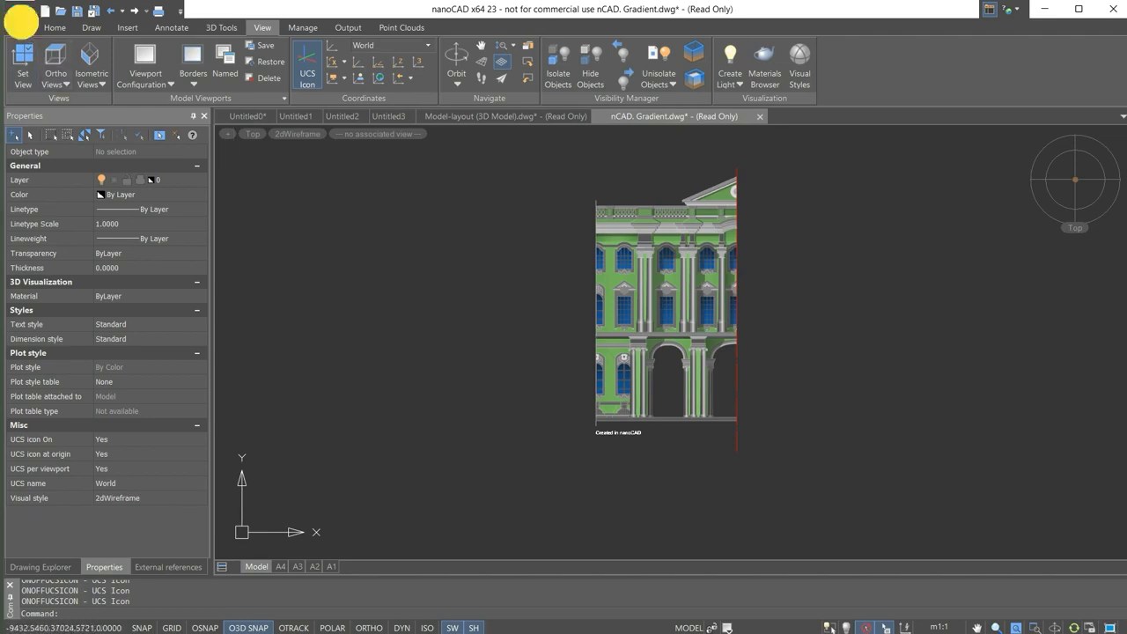
Examine the application preferences, collapsing Licensing and expanding the Cursor settings, and leave the options without saving.
left_click(21, 20)
left_click(246, 358)
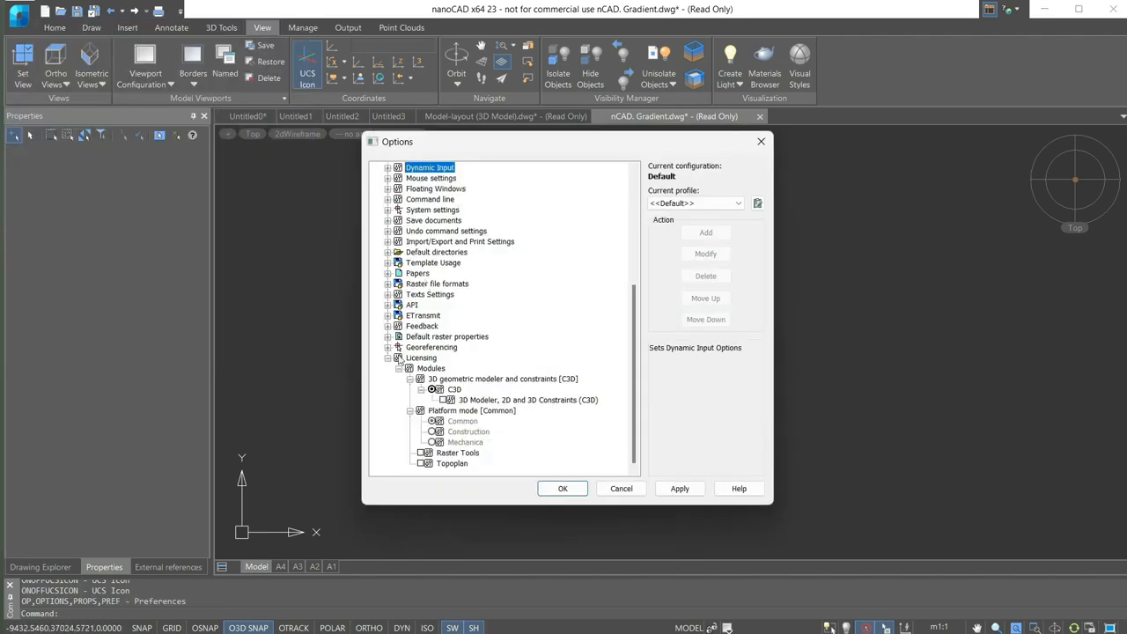
left_click(388, 358)
scroll(378, 247, "up", 2)
left_click(387, 220)
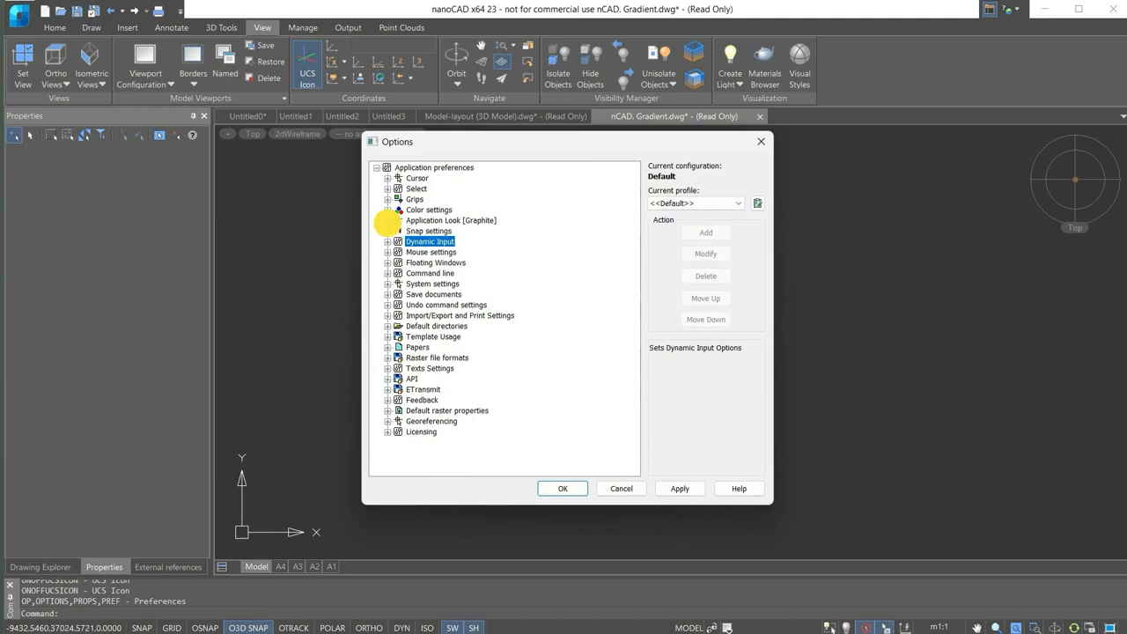
left_click(388, 178)
left_click(418, 178)
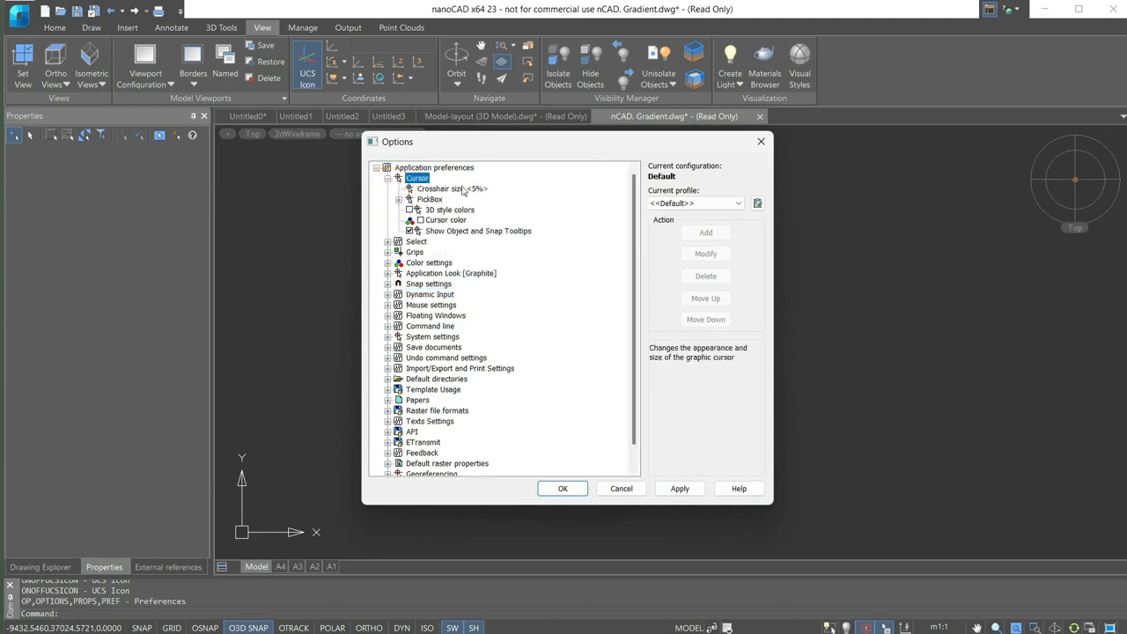
left_click(622, 489)
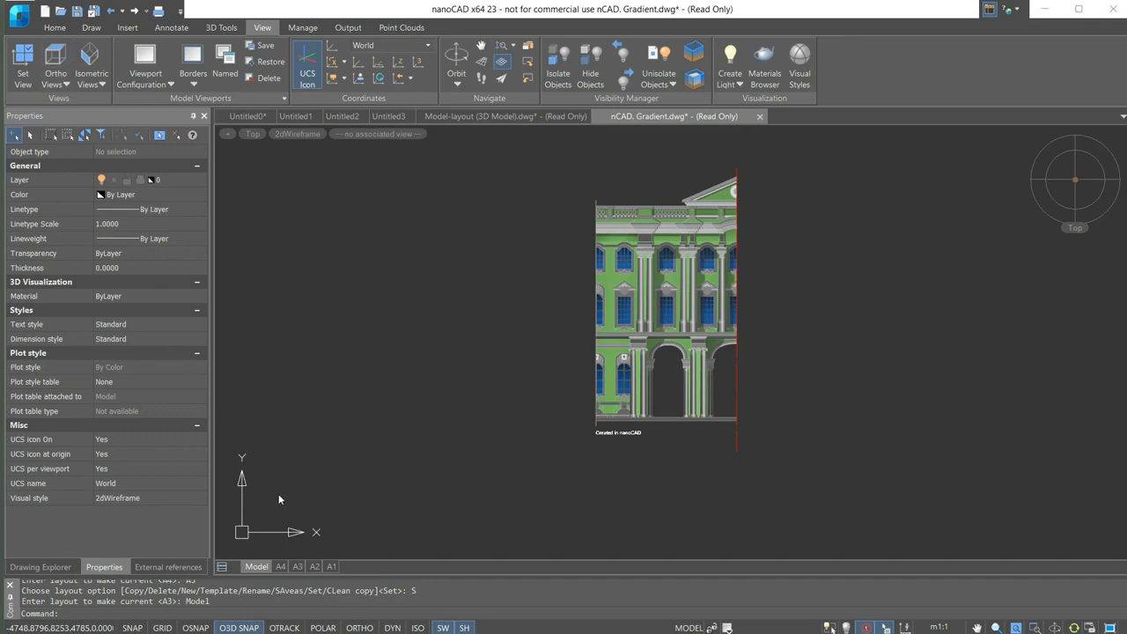
View the A4 and A3 layouts, return to model space, and make the A2 layout current from the layout list.
left_click(280, 567)
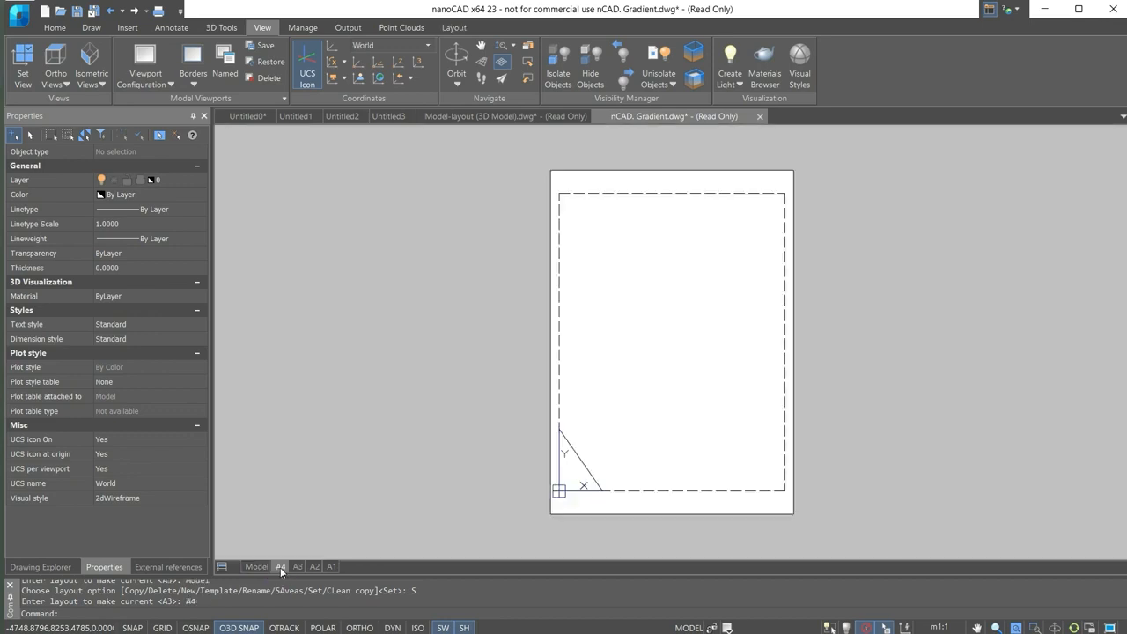
left_click(296, 567)
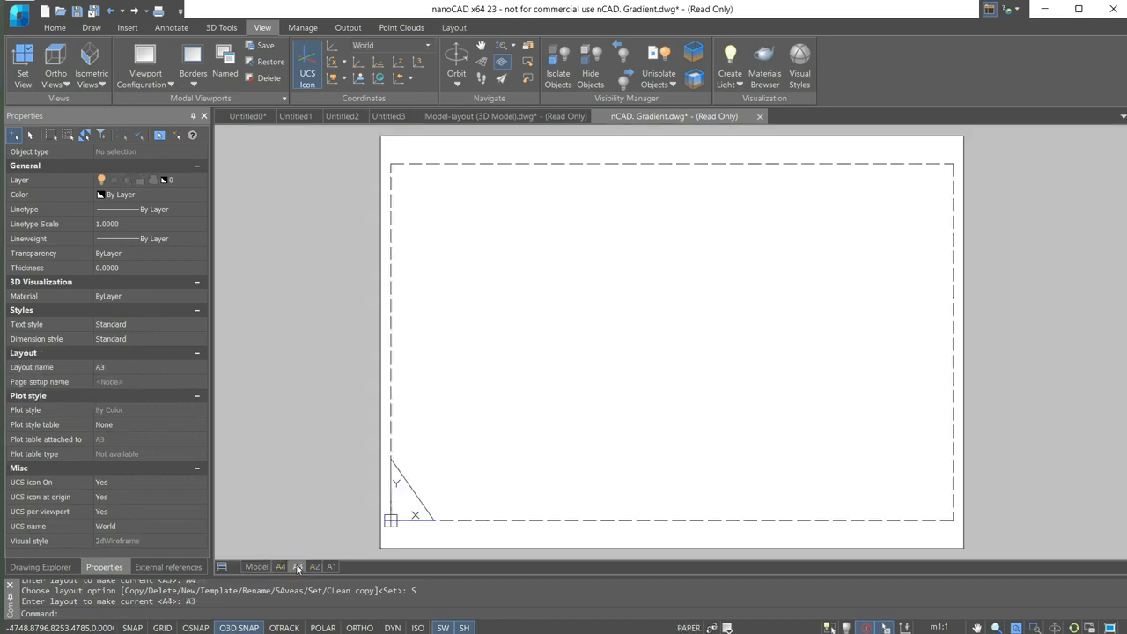
left_click(261, 568)
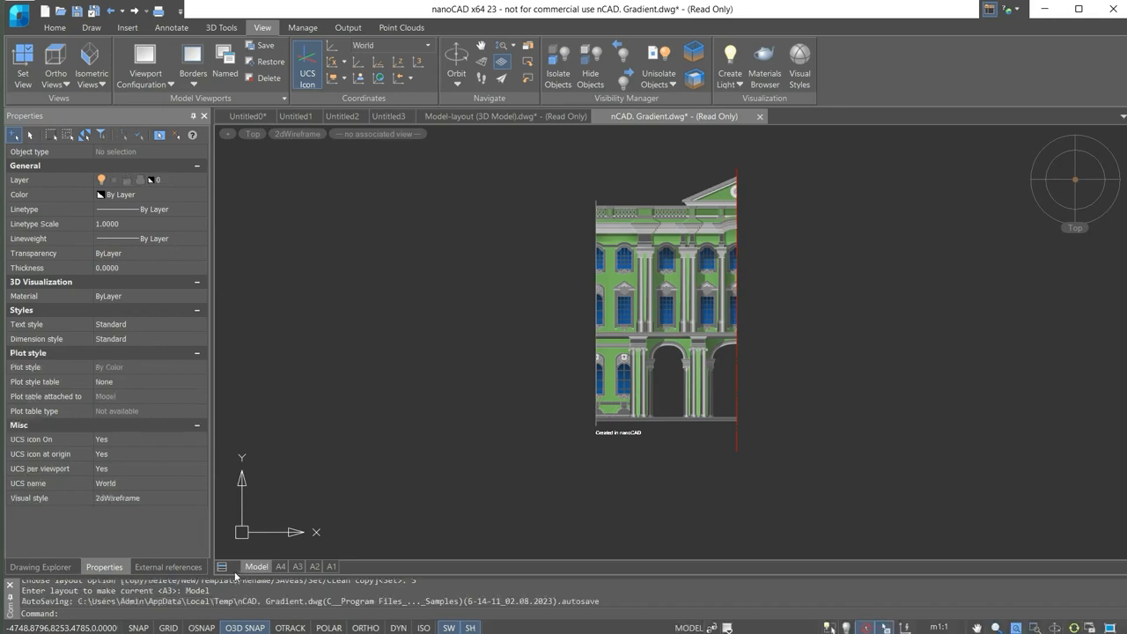
left_click(223, 569)
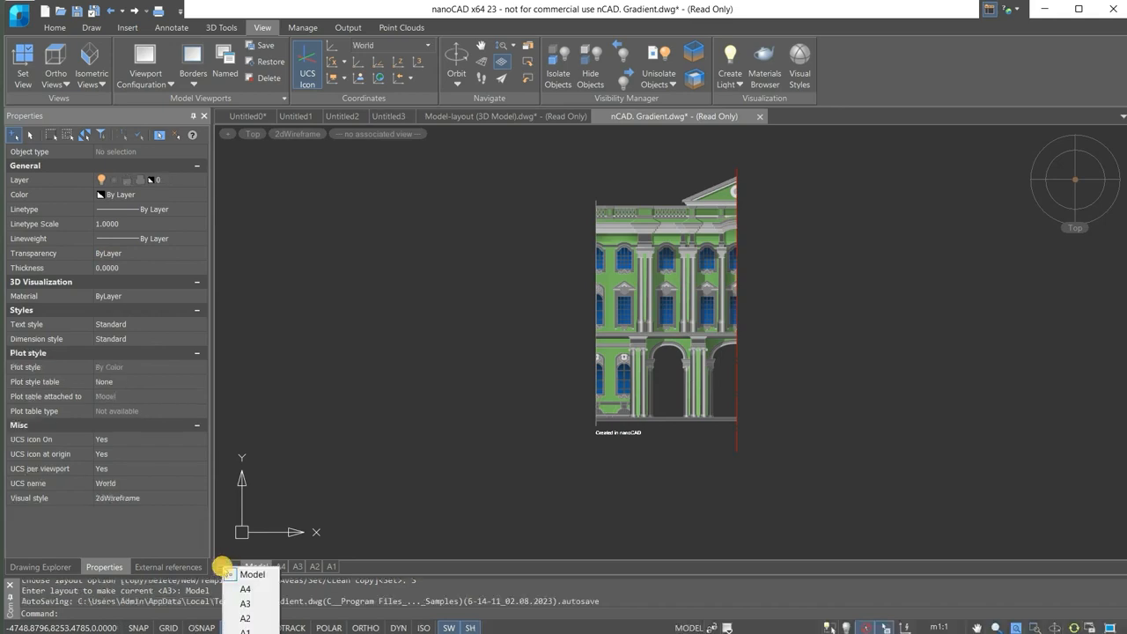
left_click(246, 619)
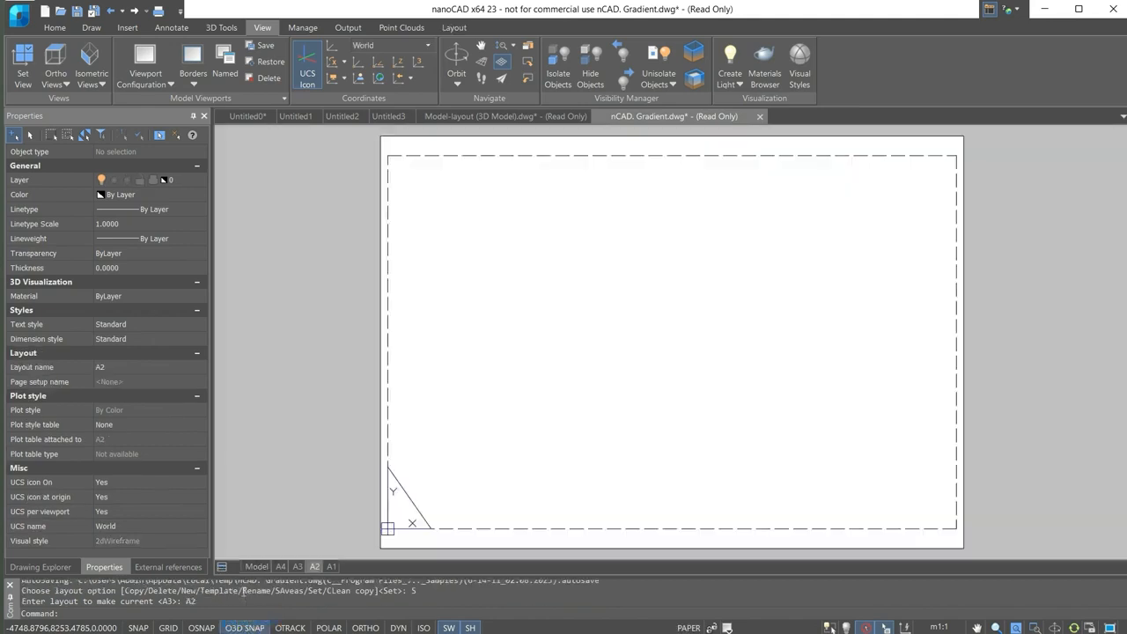
Create a new layout named A5, view it, and return to model space.
right_click(315, 568)
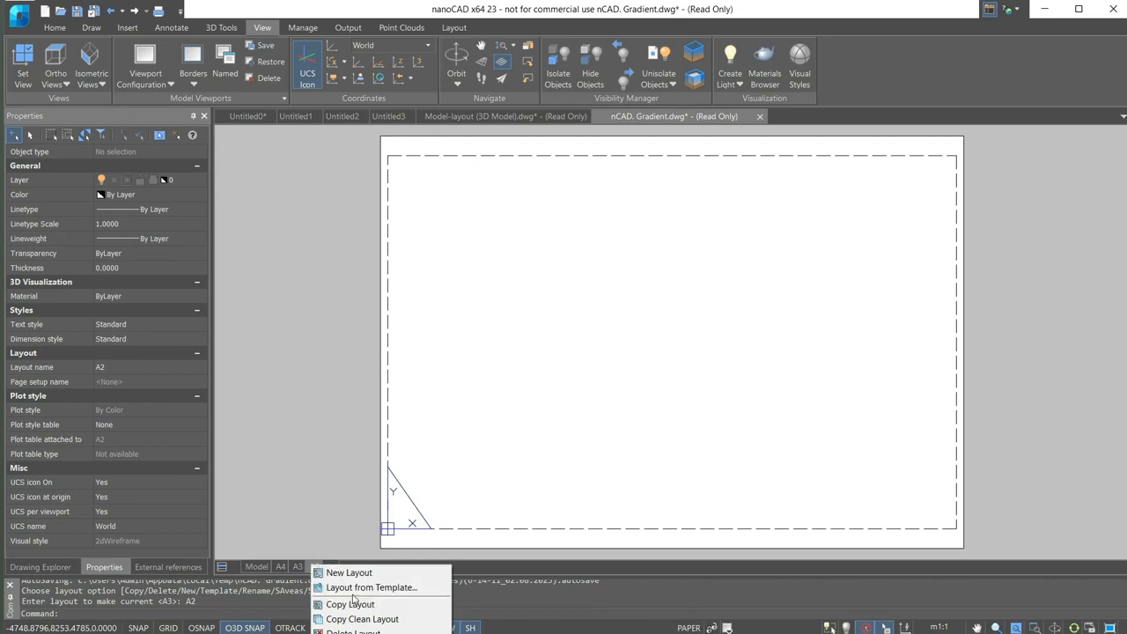
left_click(357, 572)
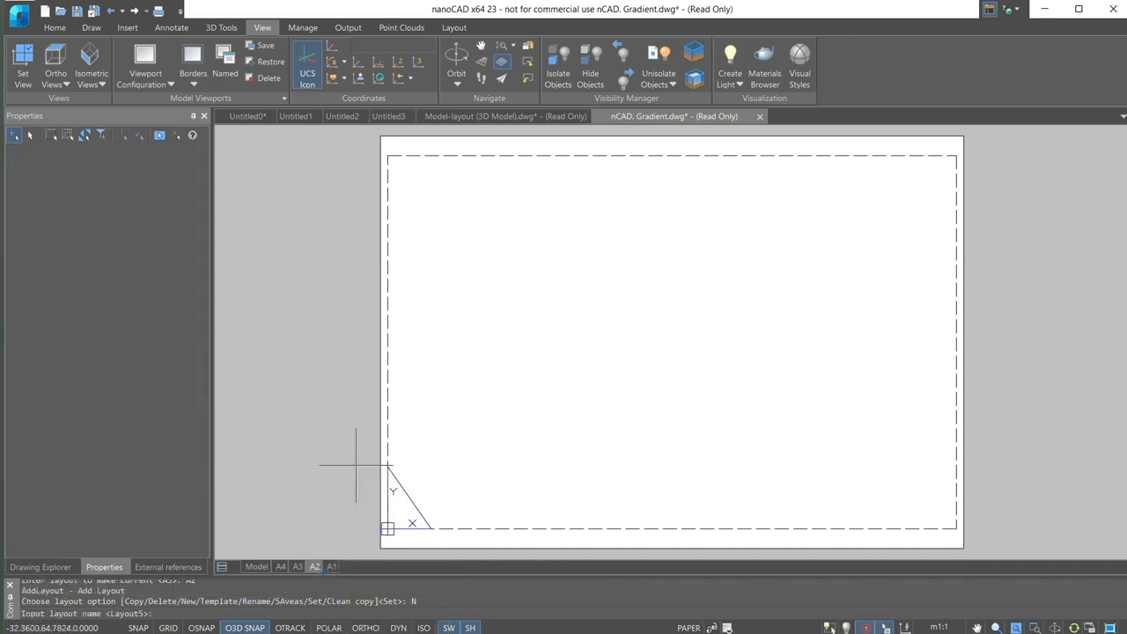
type("A5")
key("Return")
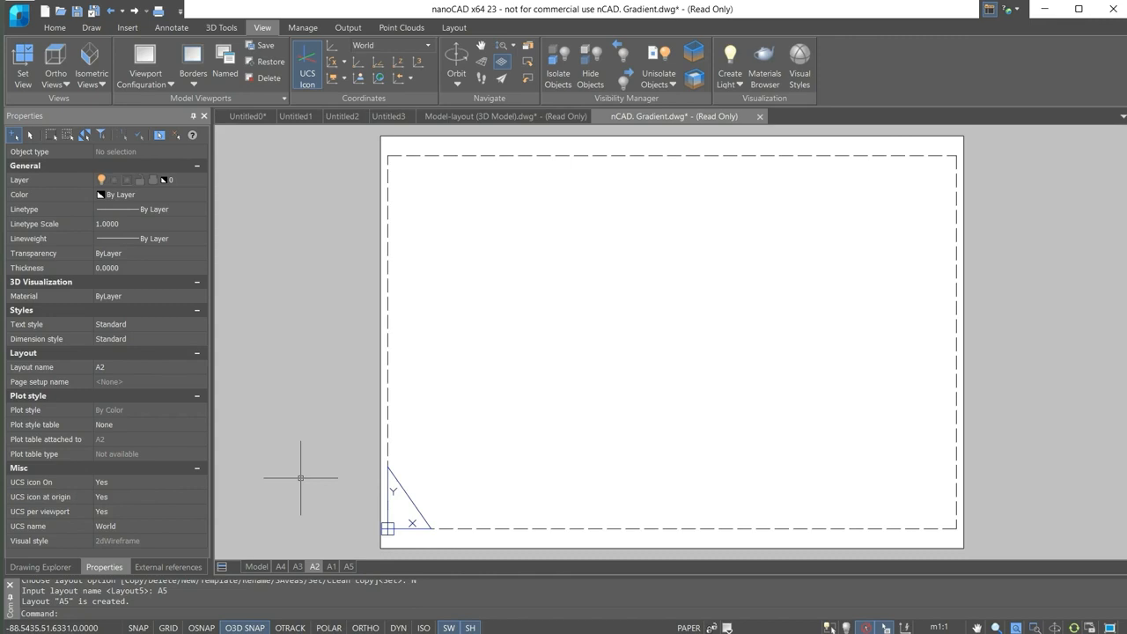
left_click(349, 566)
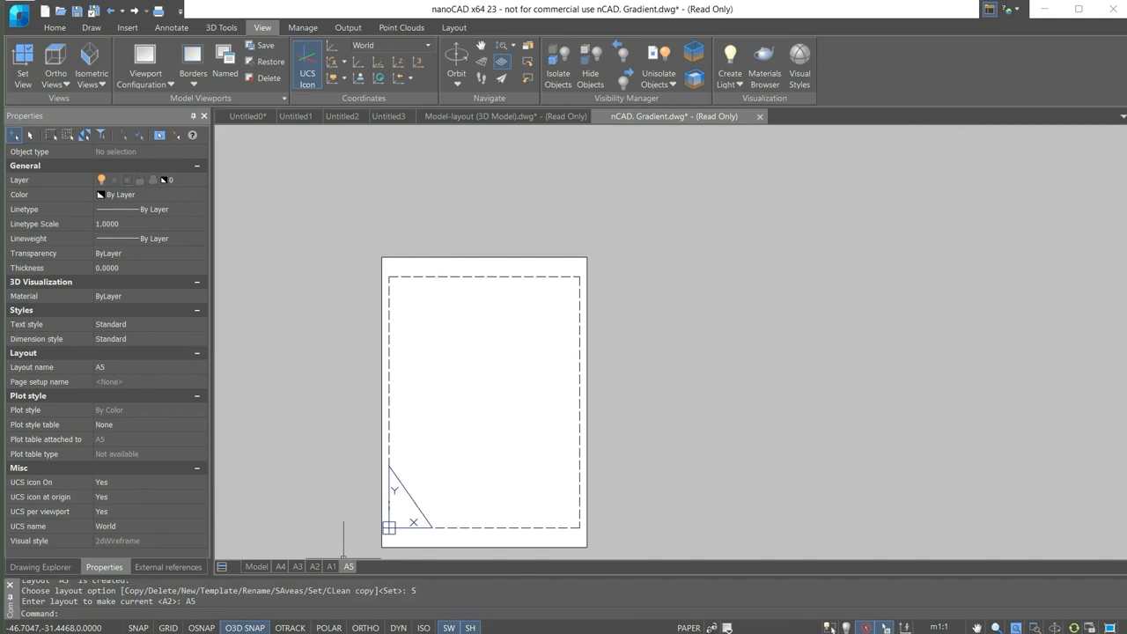
left_click(256, 566)
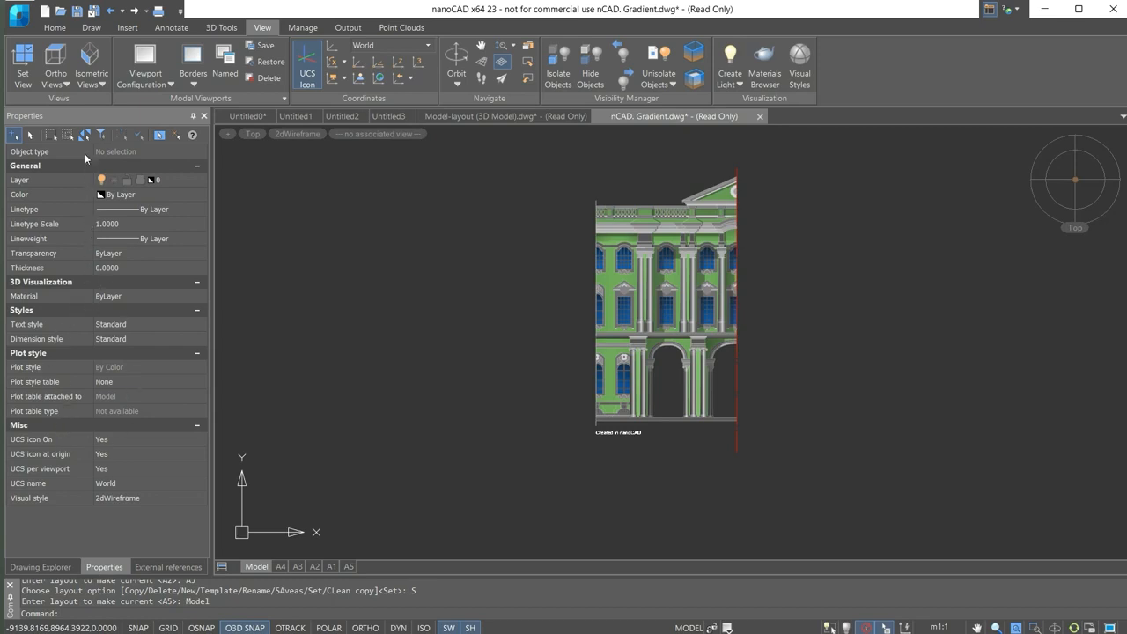
Look through the Drawing Explorer and External references palettes, finishing on the Properties palette.
left_click(57, 567)
left_click(97, 567)
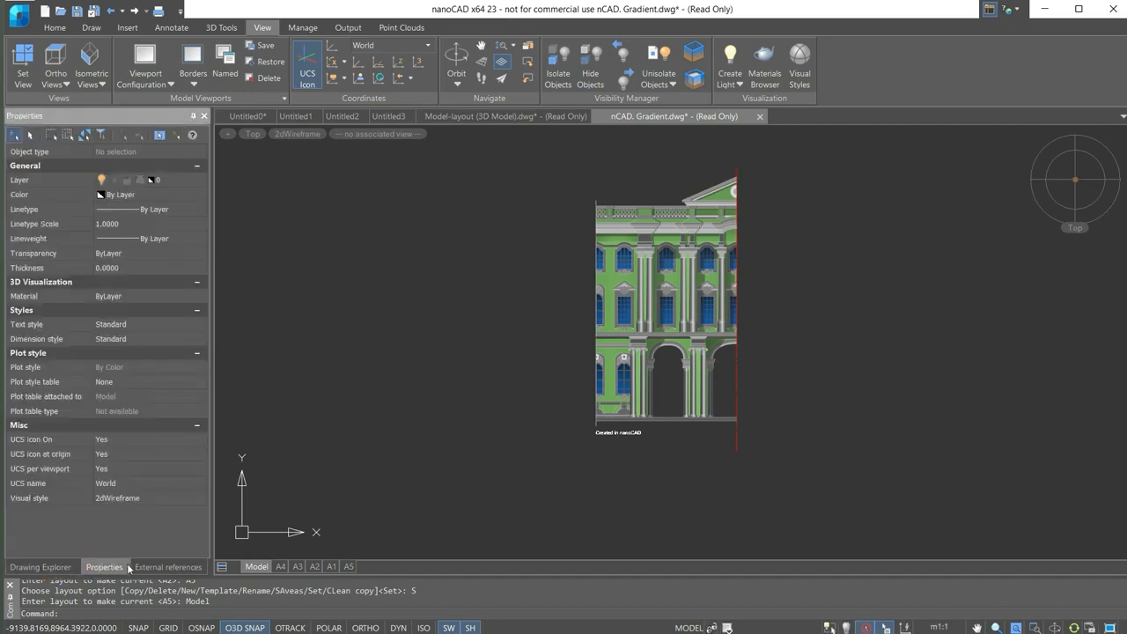
left_click(141, 569)
left_click(110, 568)
left_click(548, 164)
left_click(626, 259)
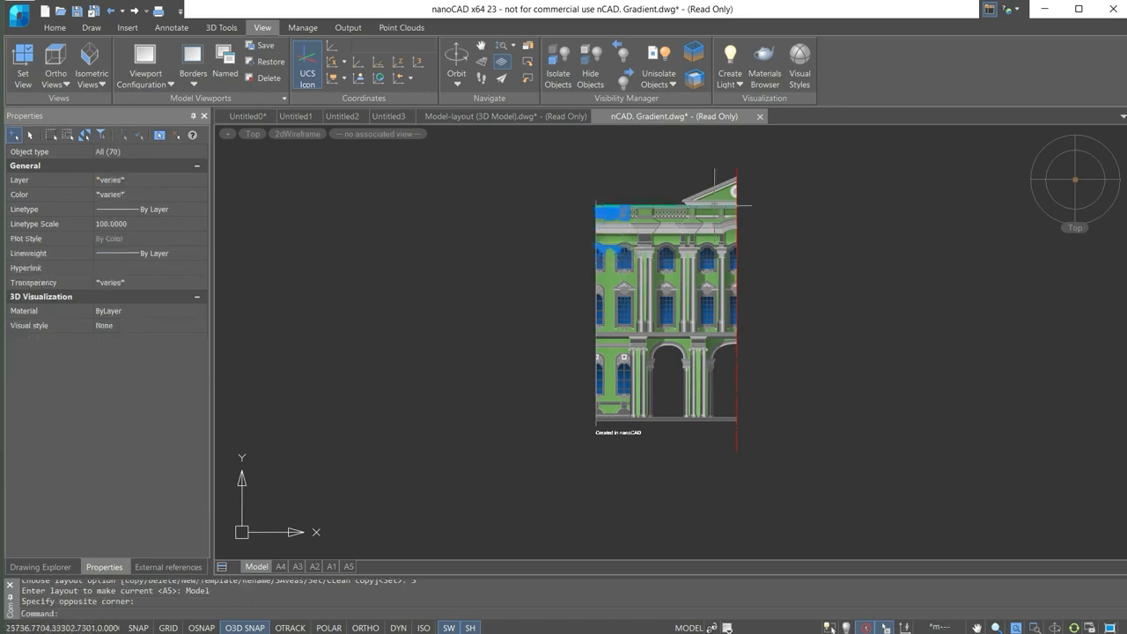
key("Escape")
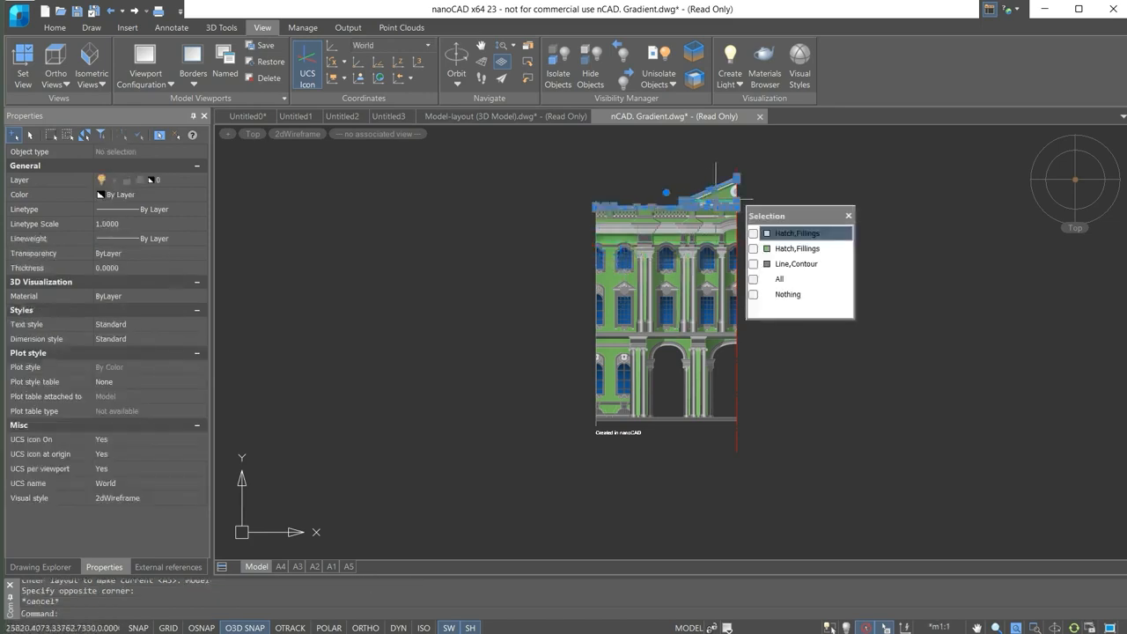
Select the Fillings hatch along the facade's roofline and dock the Properties palette on the opposite side of the drawing area.
left_click(715, 200)
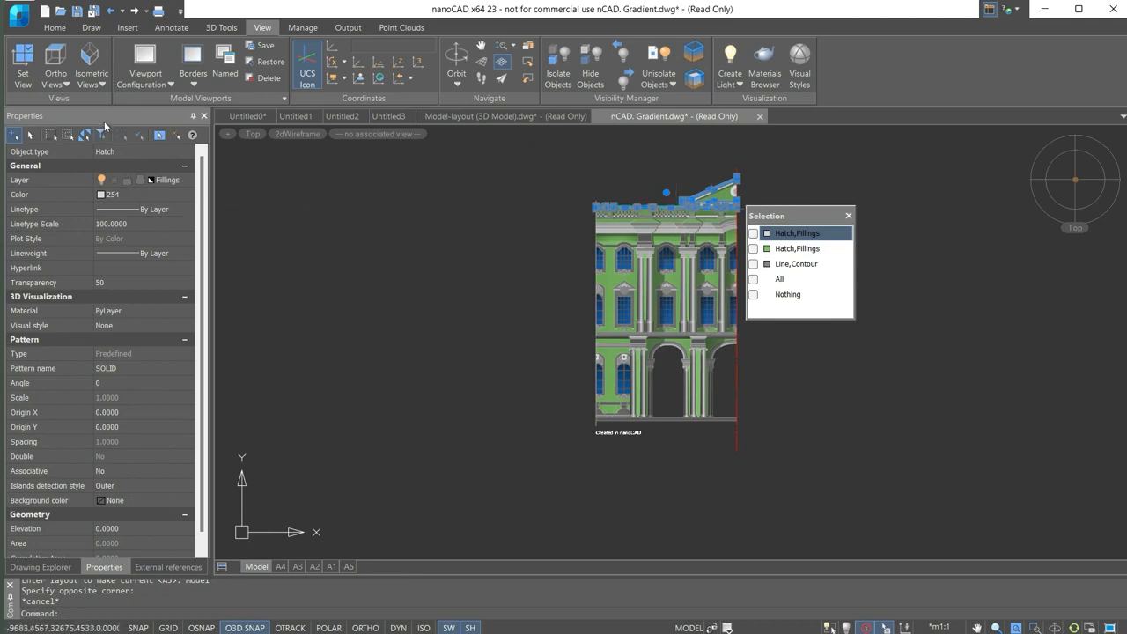
left_click_drag(104, 122, 588, 341)
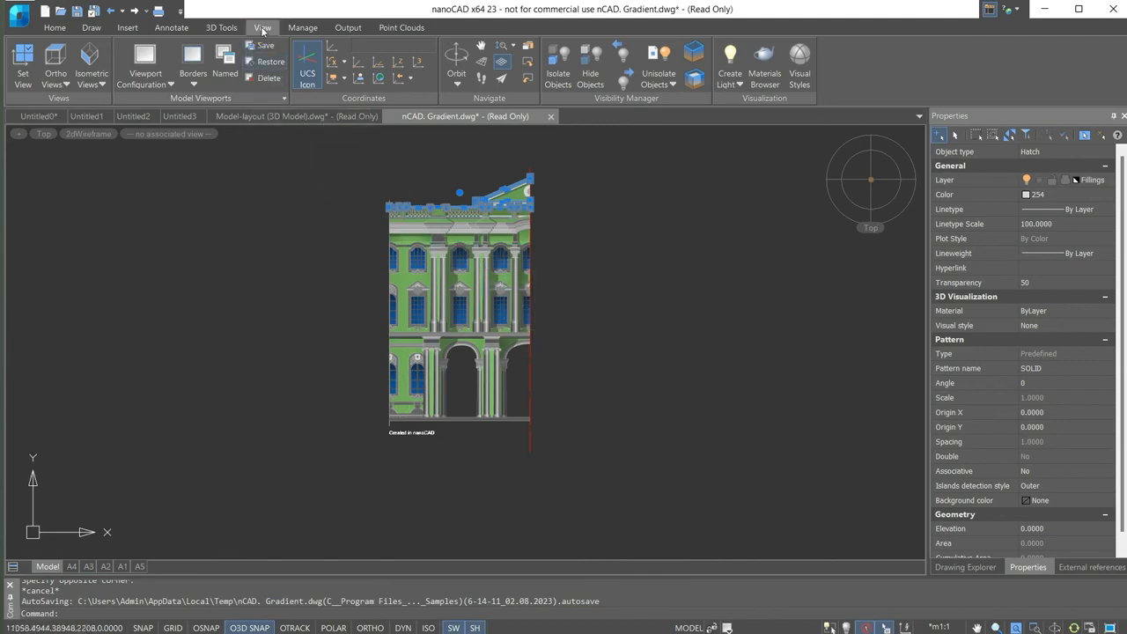
Hide the Properties and External References palettes, and show the Properties palette again.
left_click(295, 28)
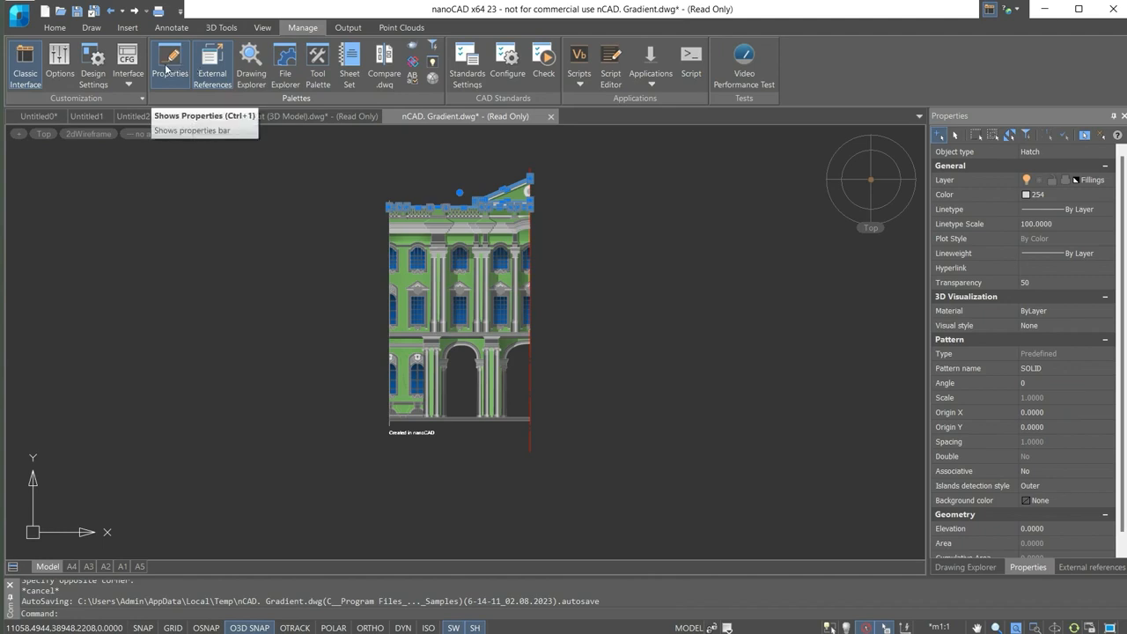
left_click(193, 69)
left_click(201, 70)
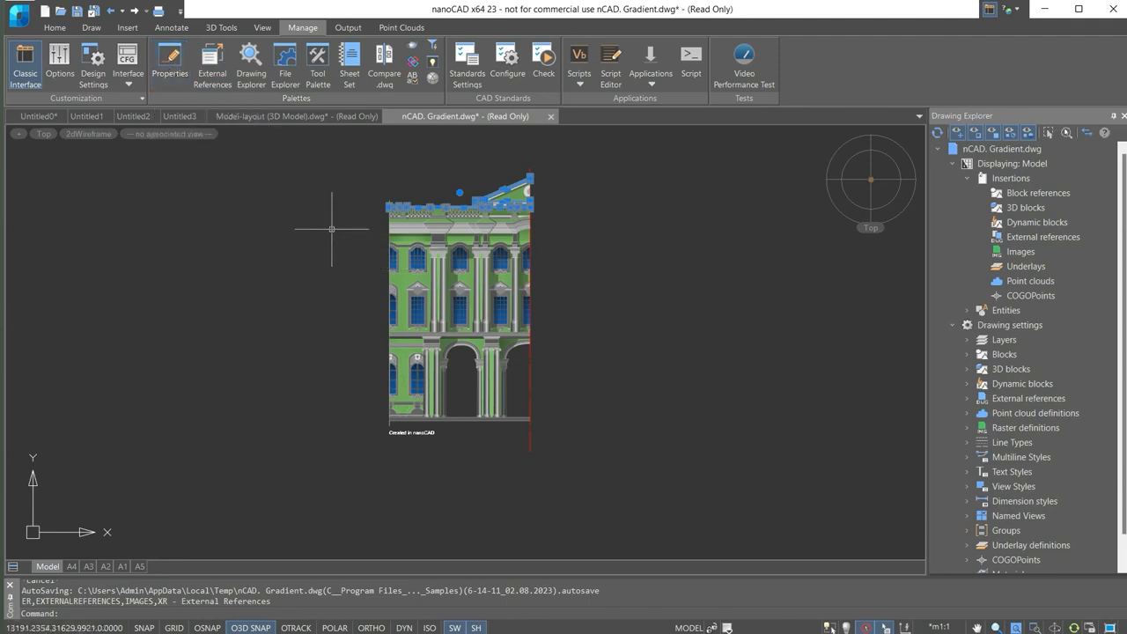
key("ctrl+1")
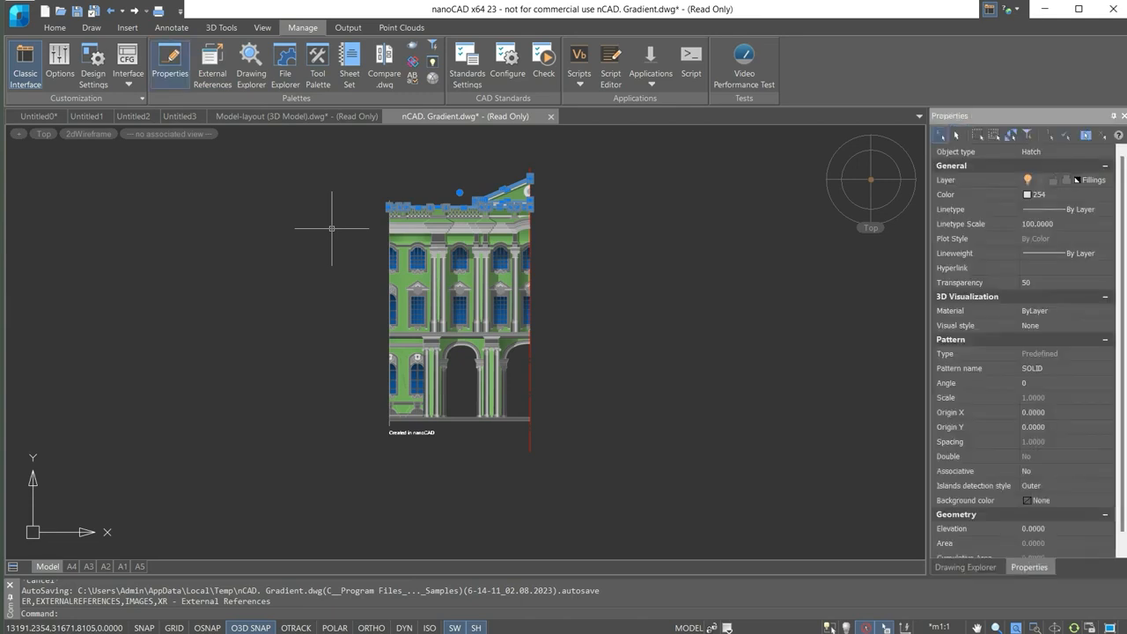
Show the External References palette and bring the Properties palette back to the front.
key("ctrl+1")
key("ctrl+1")
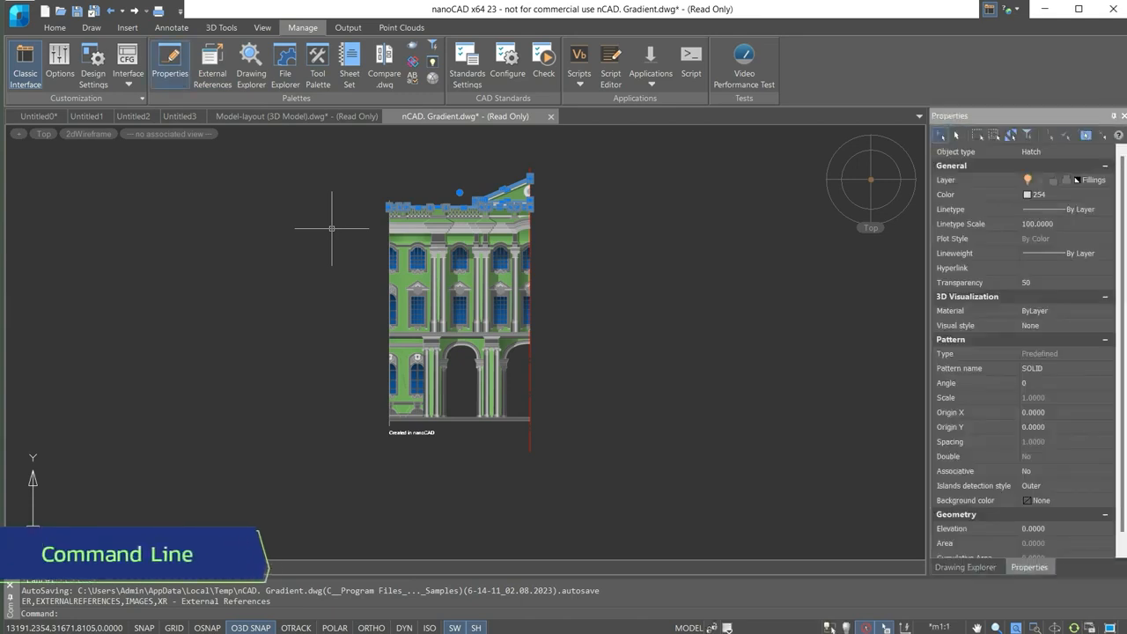
left_click(212, 66)
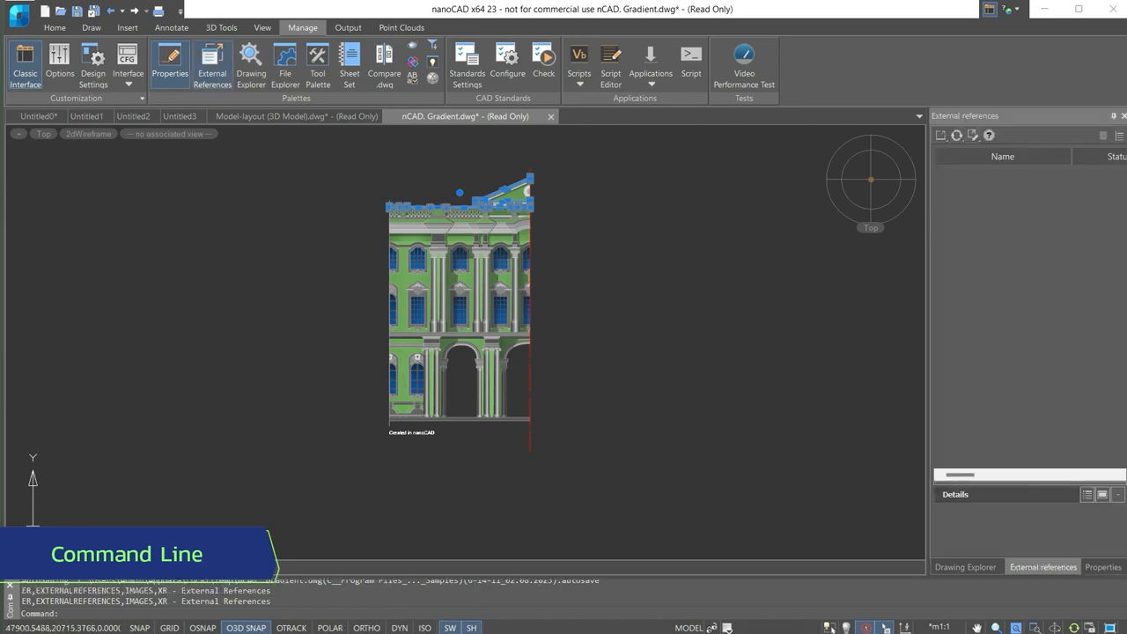
left_click(1101, 567)
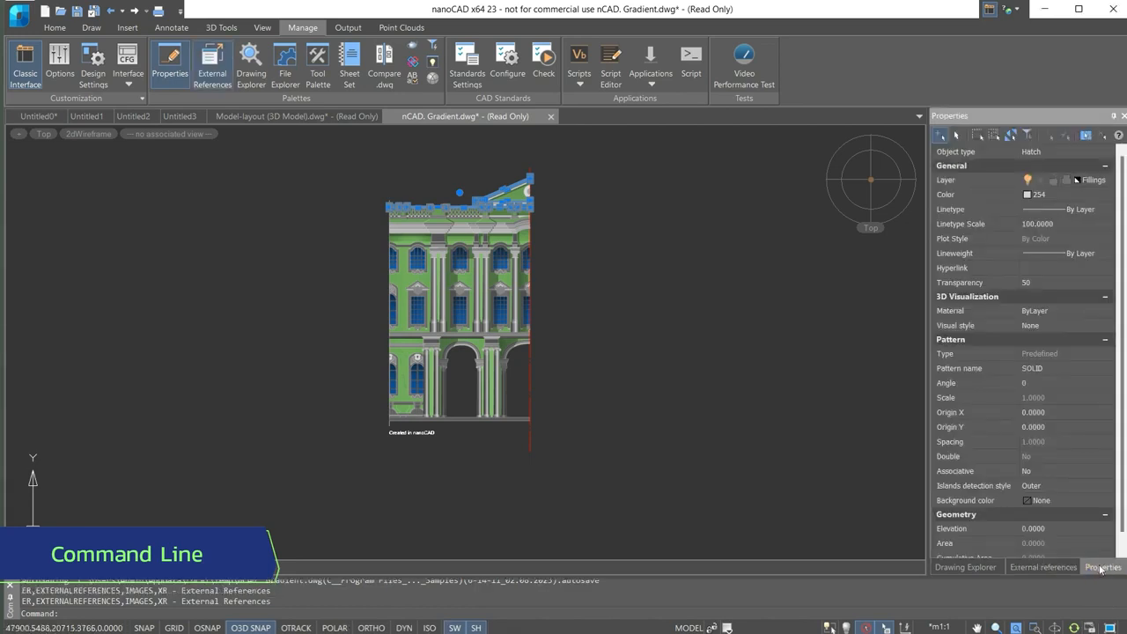
Clear the selection of the hatch along the facade's roofline.
key("Escape")
key("Escape")
key("Escape")
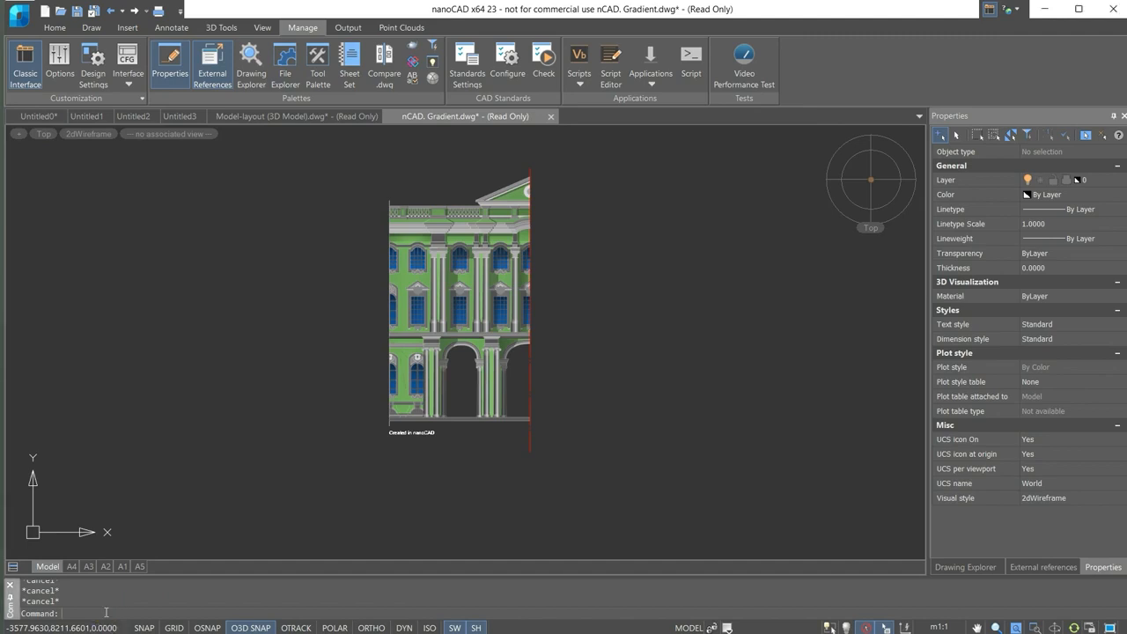
type("i")
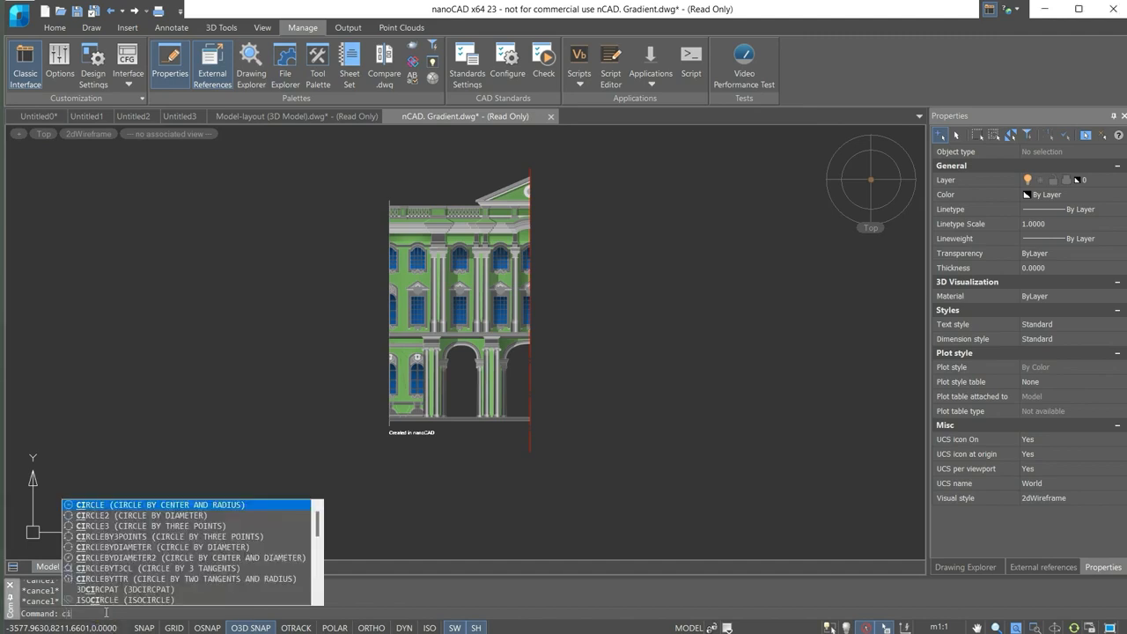
type("r")
key("Return")
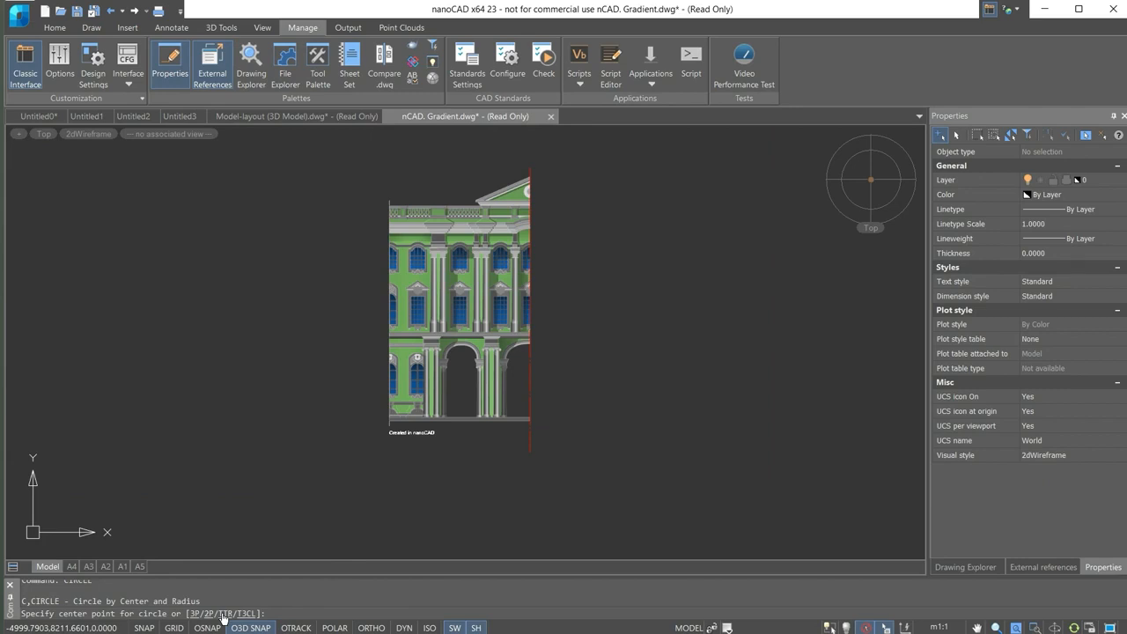
key("Escape")
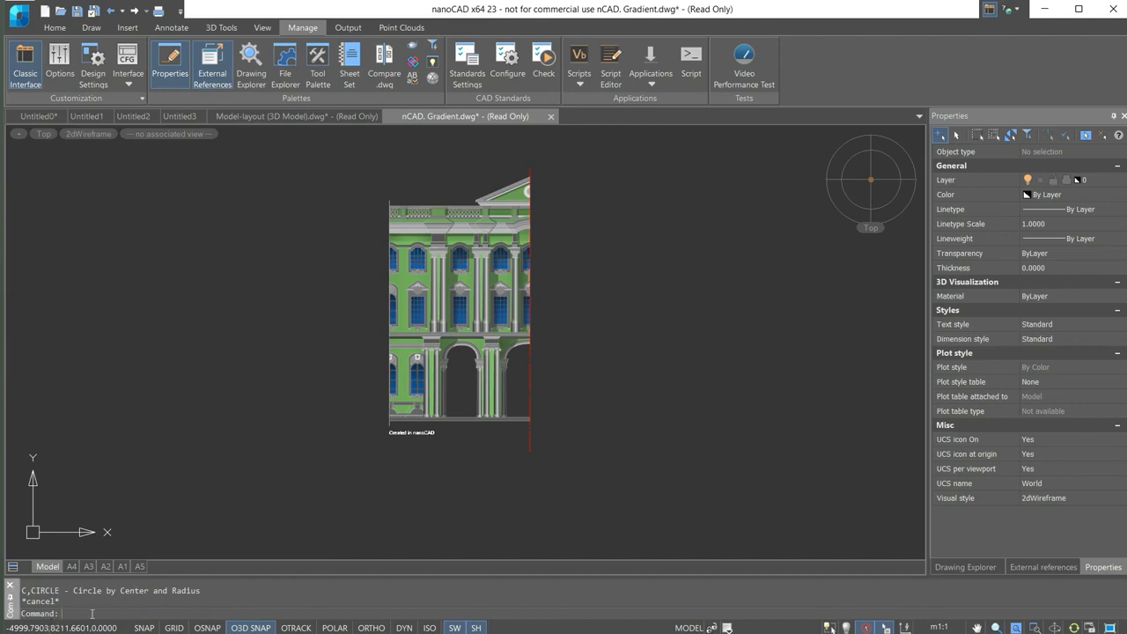
Draw a circle by center and radius beside the facade, with a radius of about 4420, using the CIRCLE command.
type("cir")
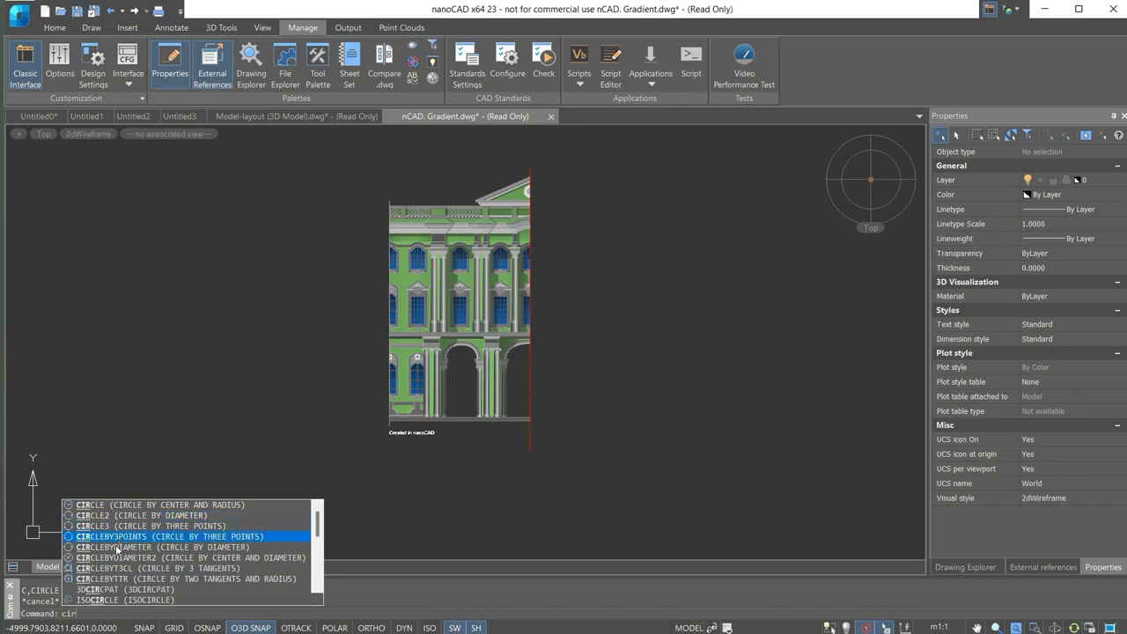
left_click(159, 505)
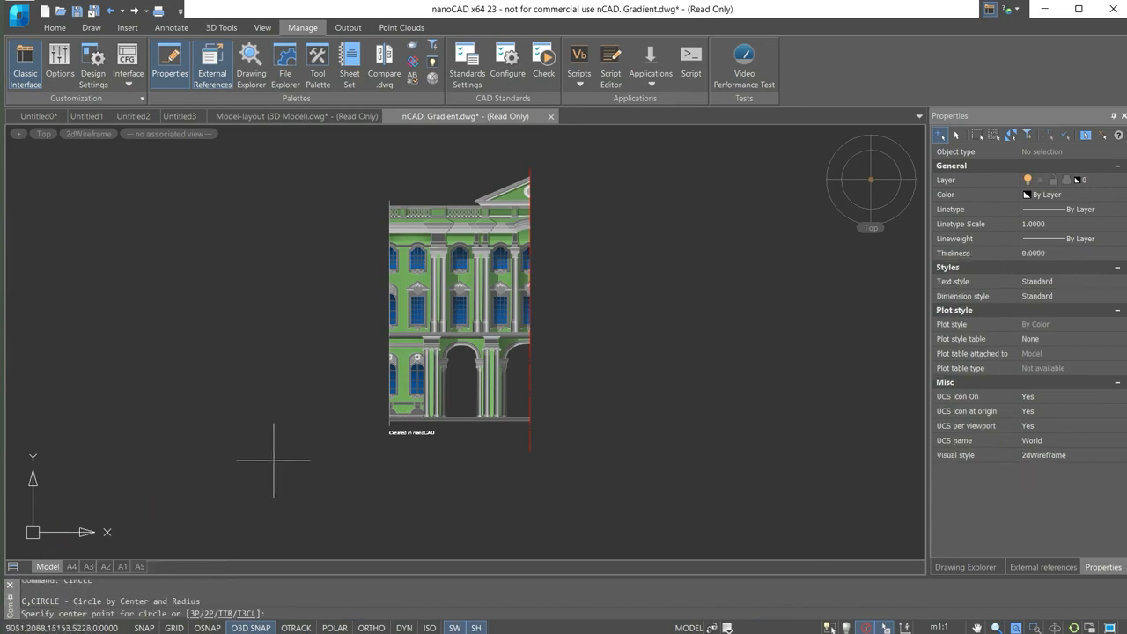
left_click(221, 397)
left_click(268, 431)
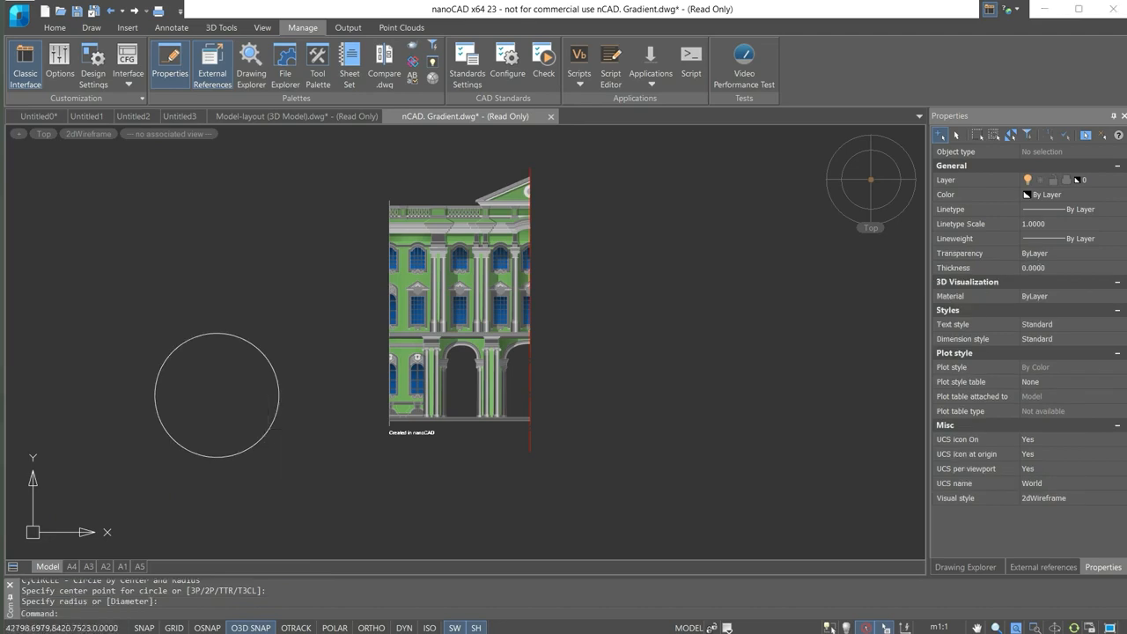
type("cir")
key("Return")
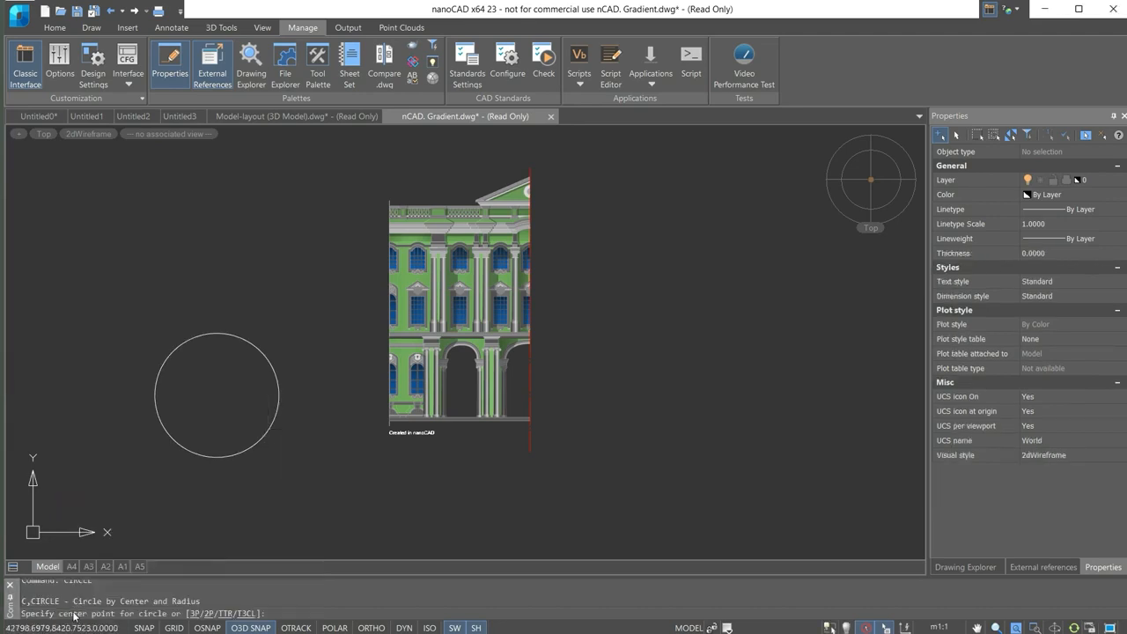
left_click(315, 463)
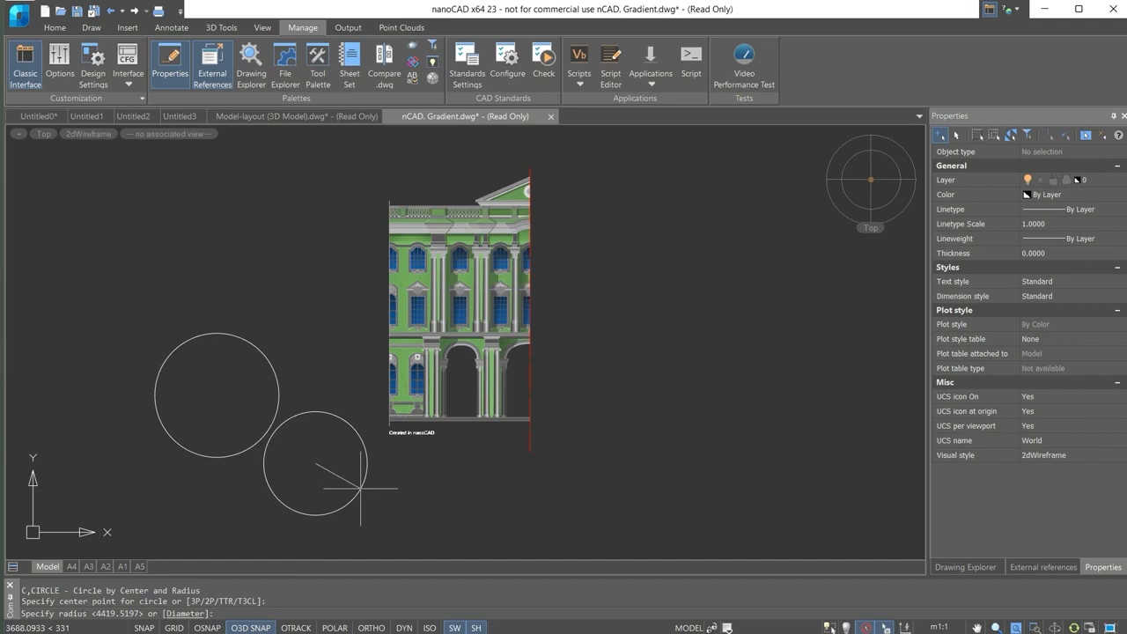
key("Escape")
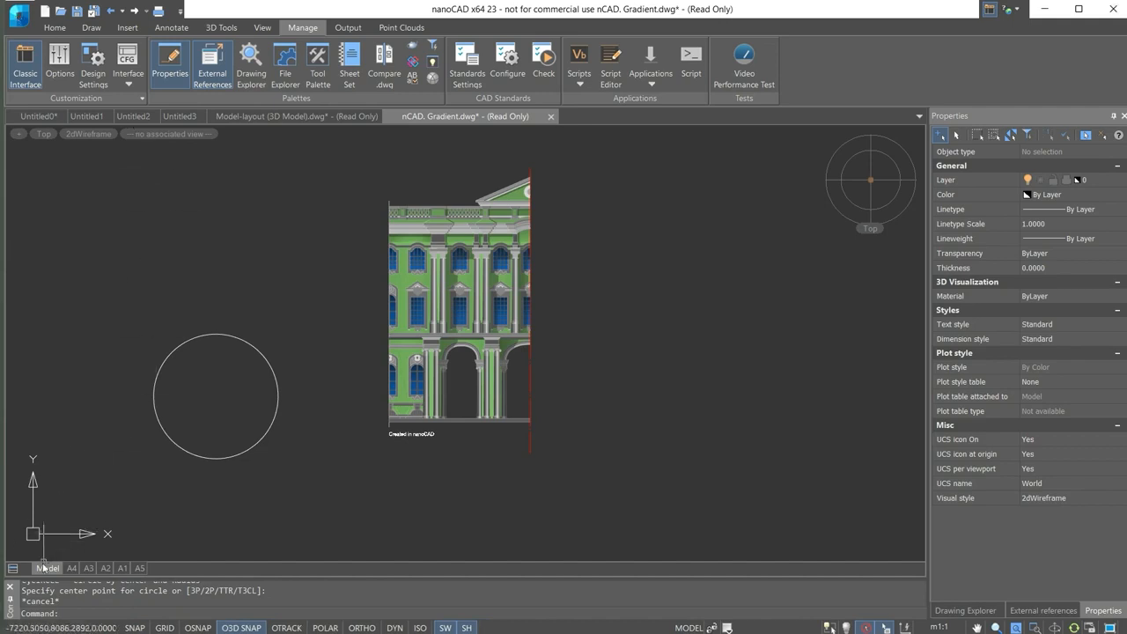
Float the Command Line window over the drawing and dock it back, repeating this once.
mouse_move(10, 609)
left_mouse_down()
mouse_move(221, 445)
mouse_move(323, 452)
left_mouse_up()
right_click(331, 417)
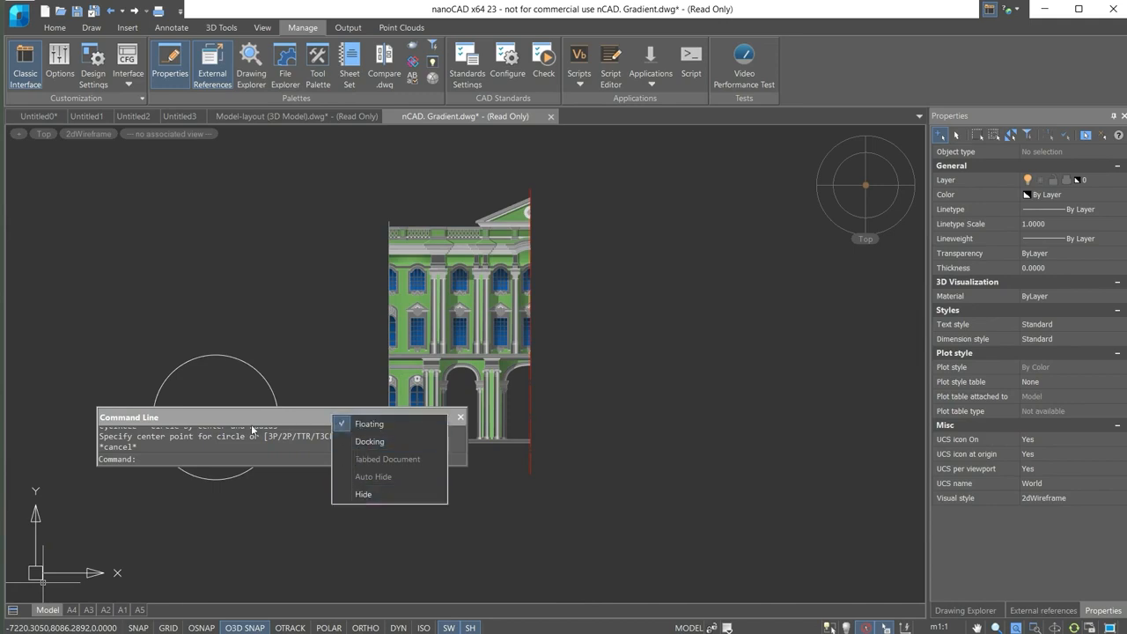
left_click(369, 441)
left_click_drag(10, 609, 292, 415)
right_click(331, 385)
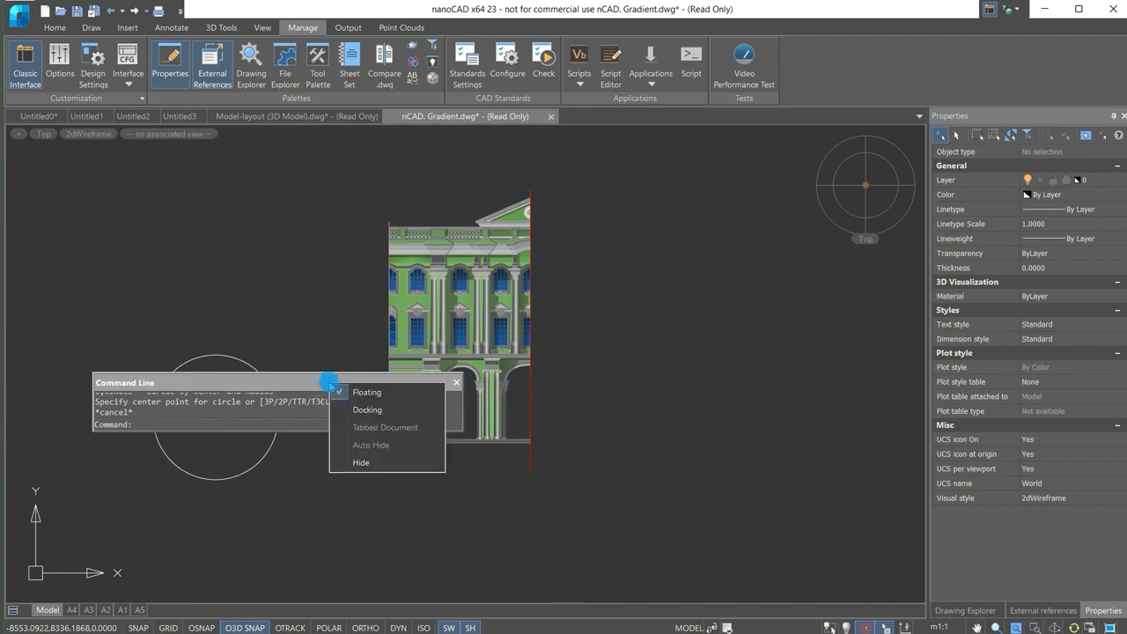
left_click(367, 410)
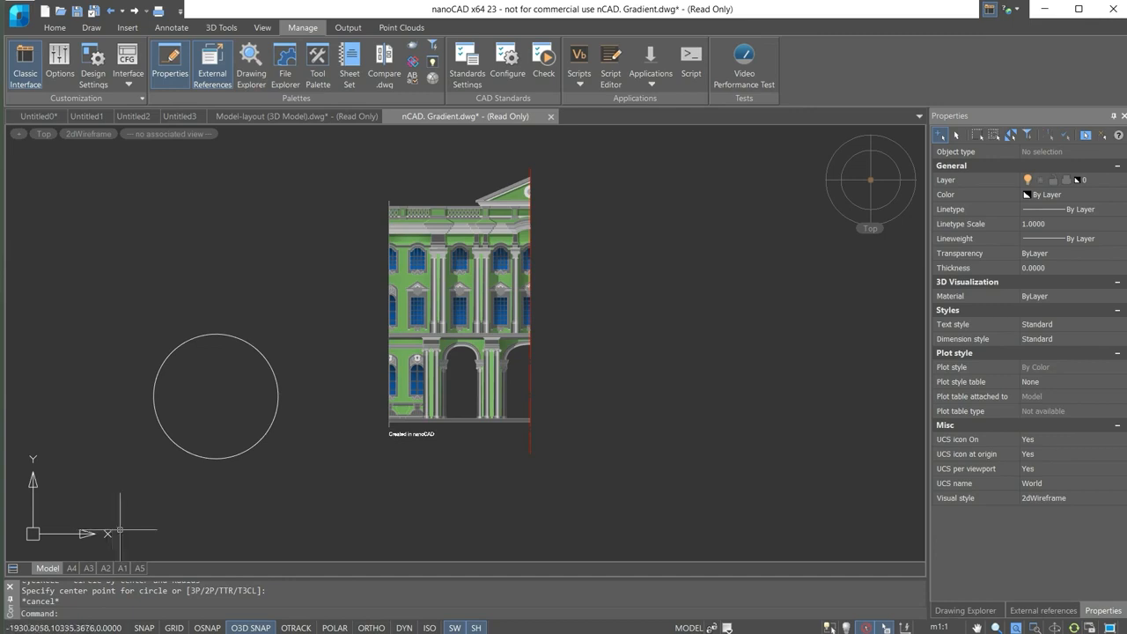
Increase the height of the docked Command Line and toggle its auto-hide.
left_click_drag(189, 576, 195, 472)
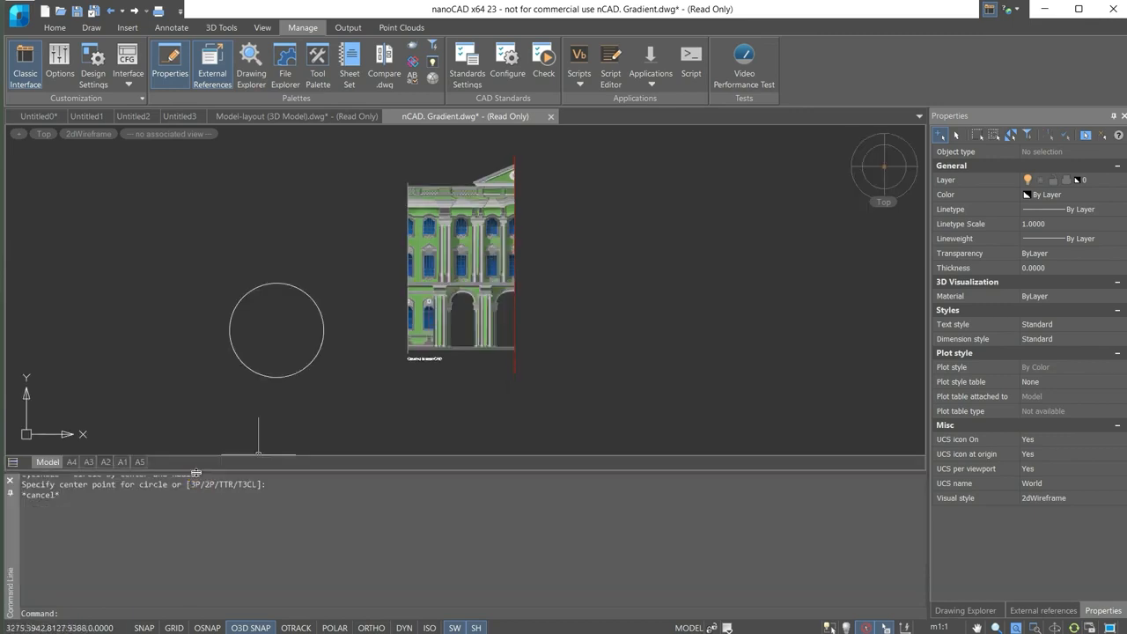
left_click(11, 494)
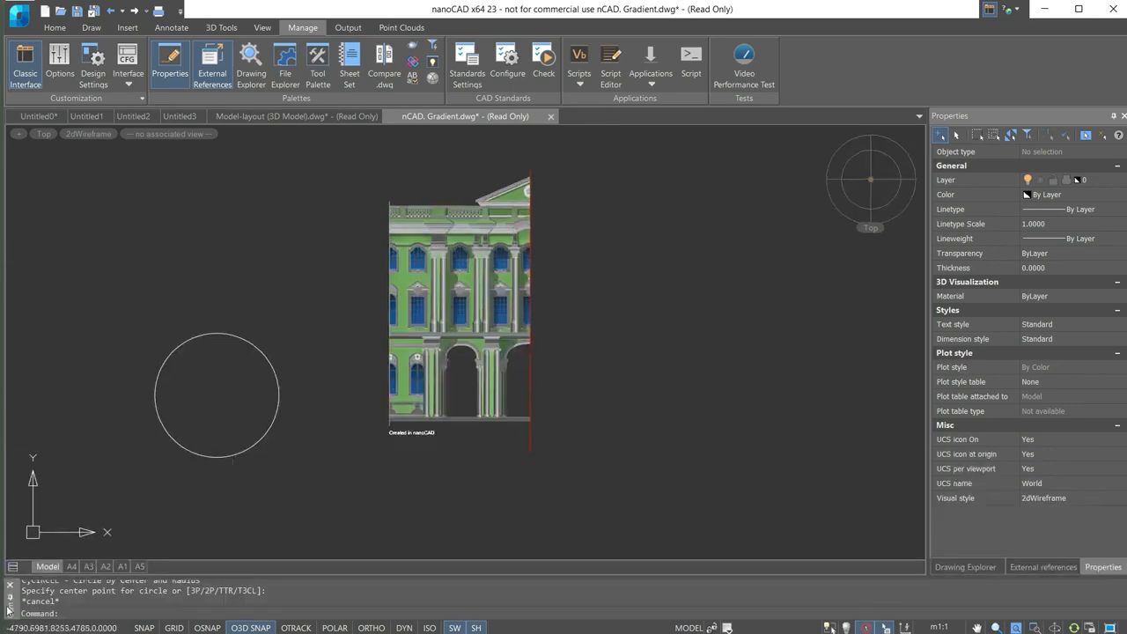
Undock the Command Line as a floating window, resize it and move it over the drawing.
left_click_drag(11, 594, 196, 503)
left_click_drag(291, 539, 472, 553)
left_click_drag(178, 502, 466, 382)
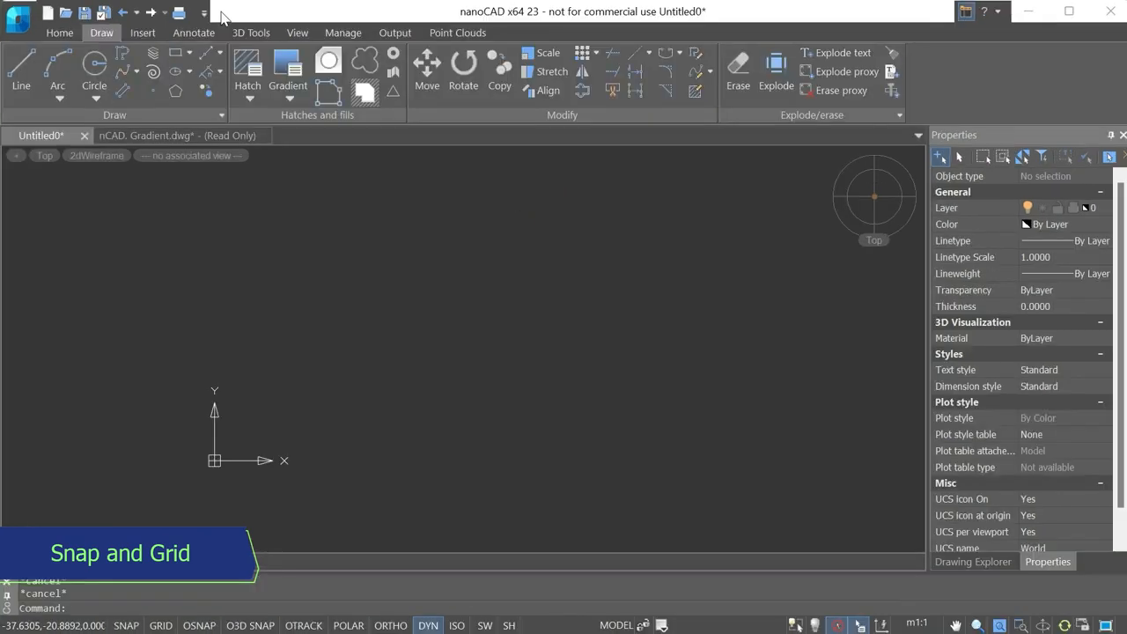
Turn on the grid and snap in the Untitled0 drawing and try a line from the coordinate origin.
left_click(157, 626)
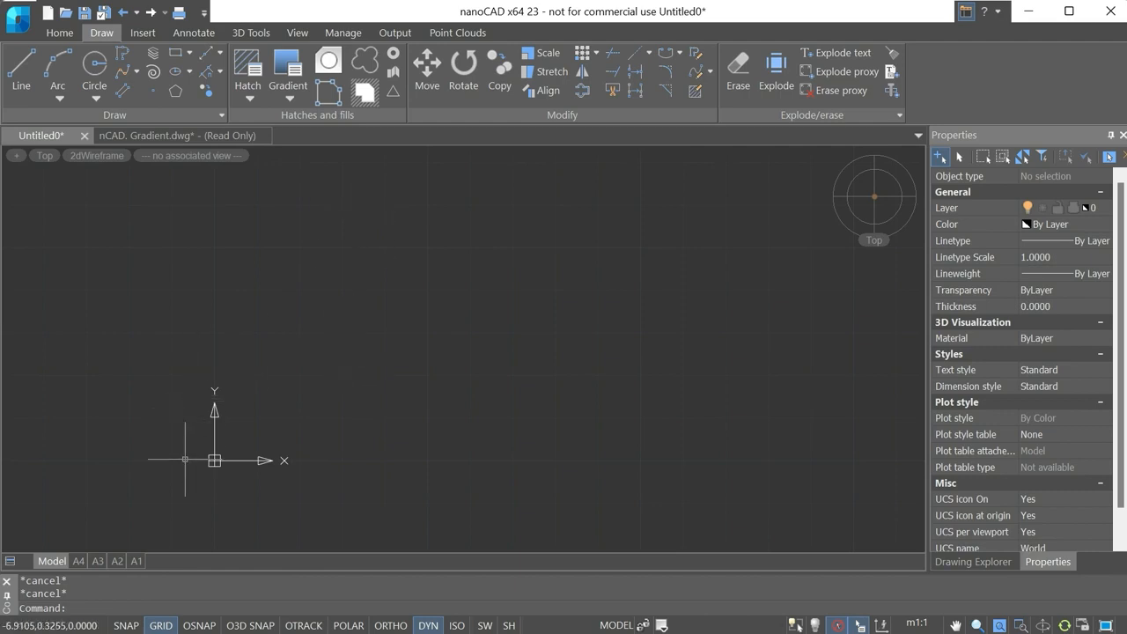
left_click(125, 630)
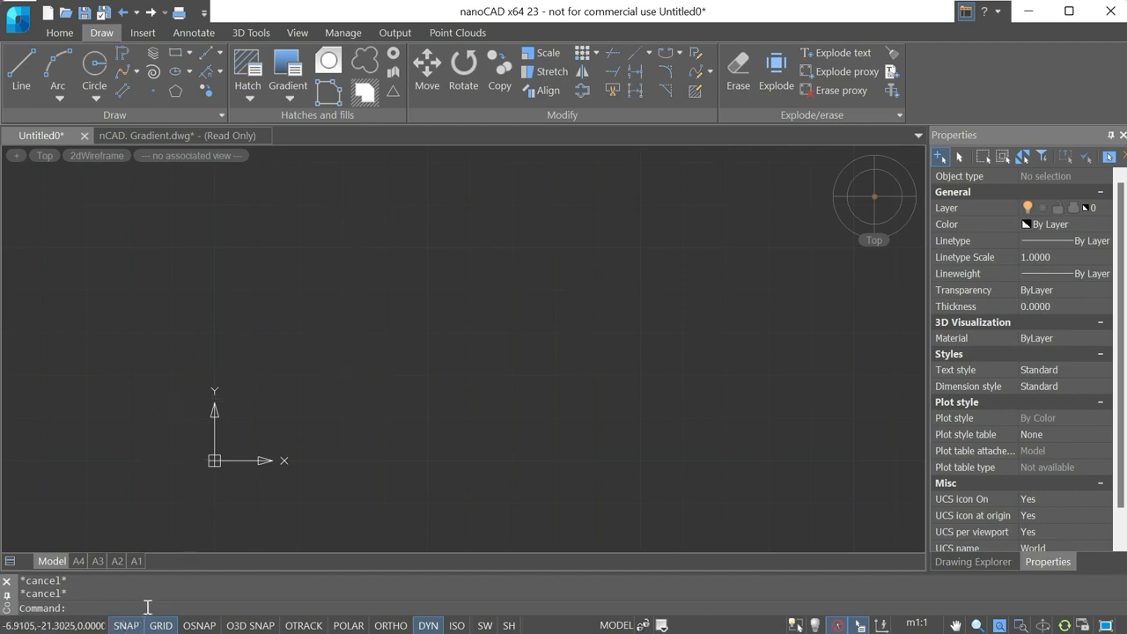
left_click(21, 67)
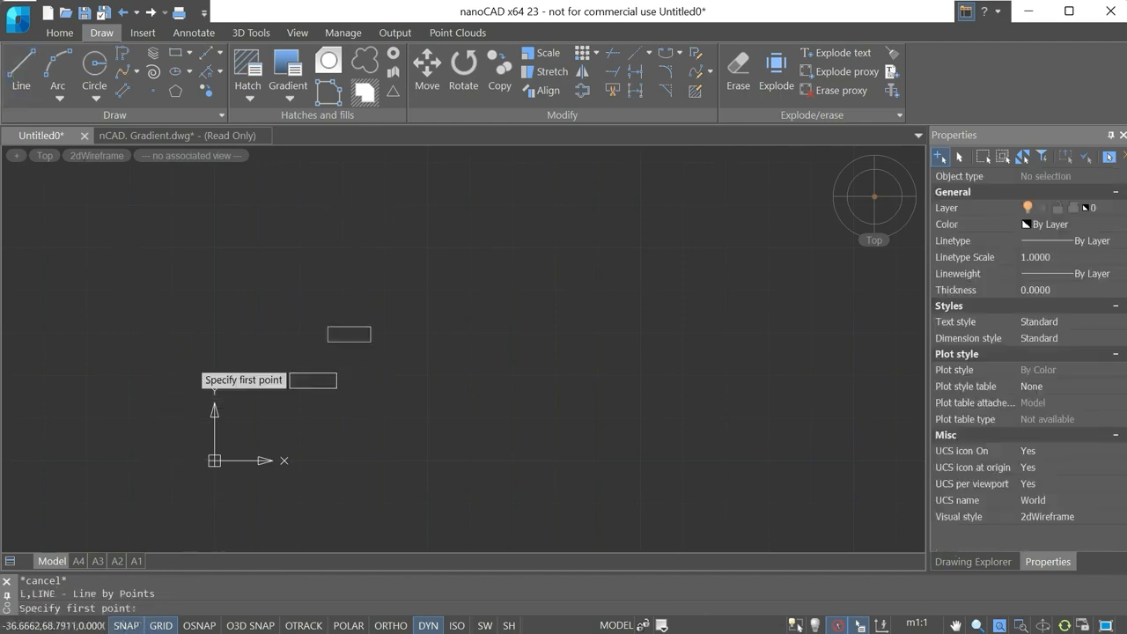
left_click(214, 459)
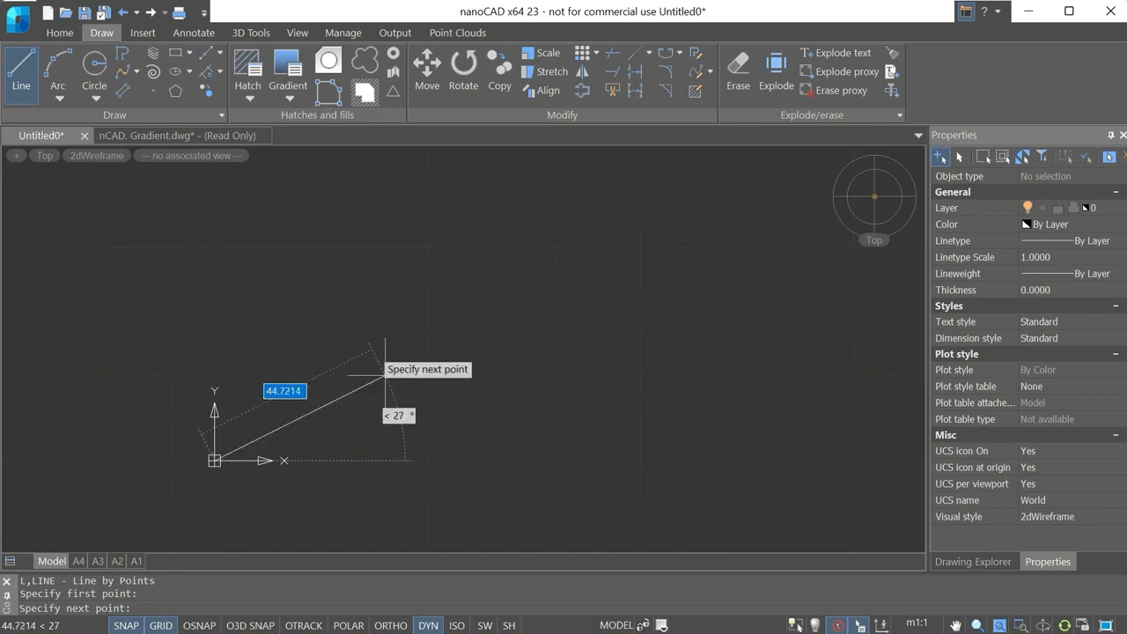
left_click(161, 625)
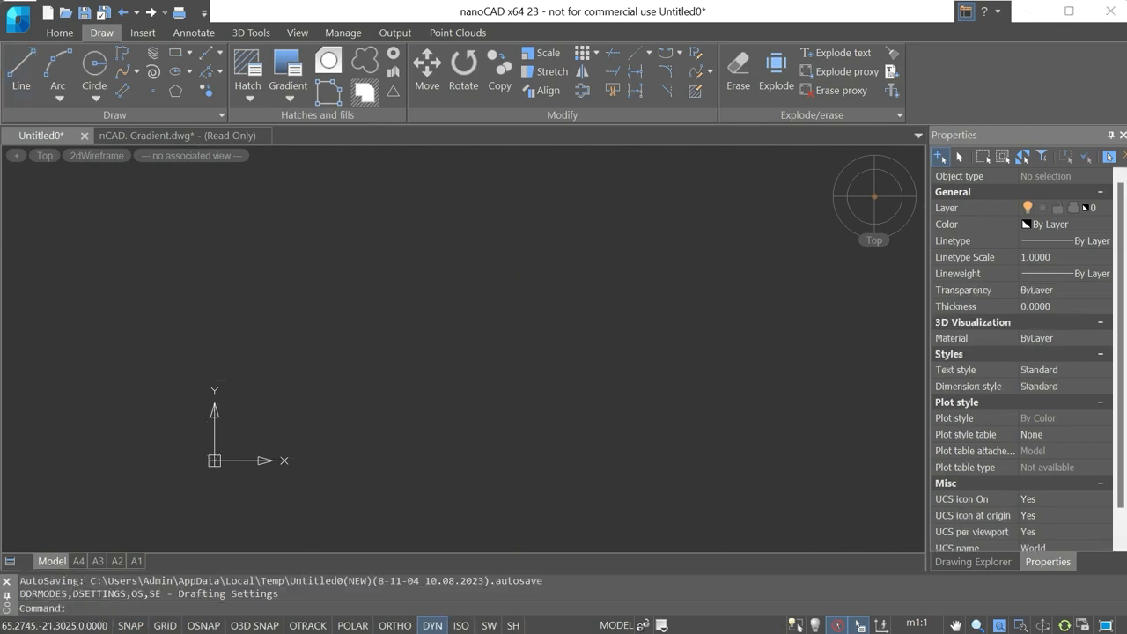
Review the Snap and Grid options in Drafting Settings and close the dialog without changes.
left_click_drag(567, 630, 429, 525)
right_click(172, 515)
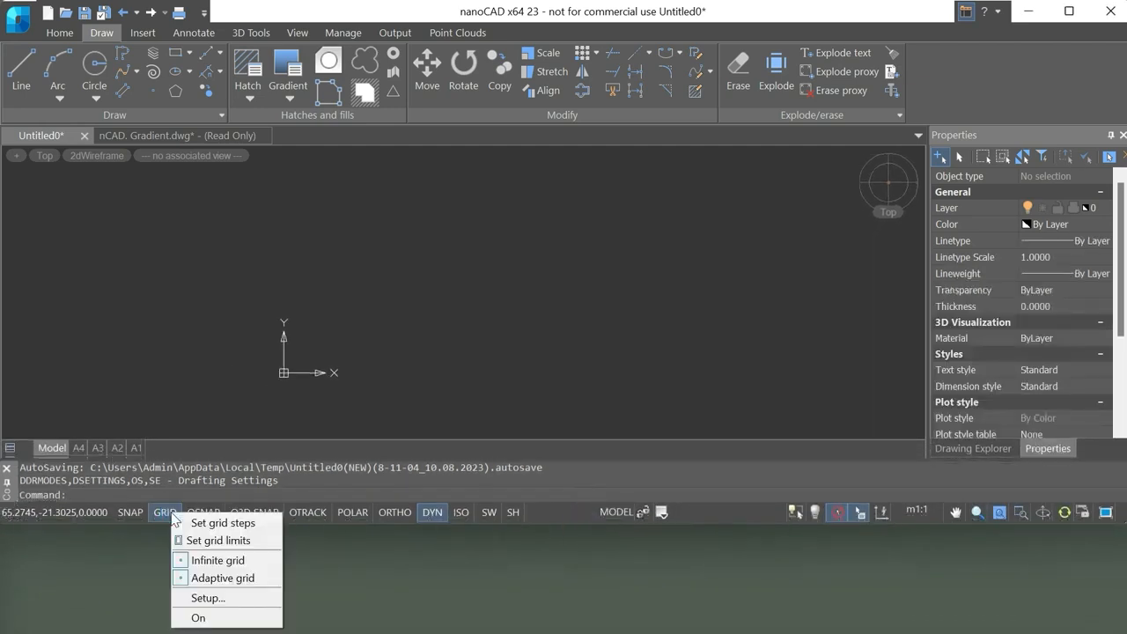
left_click(202, 598)
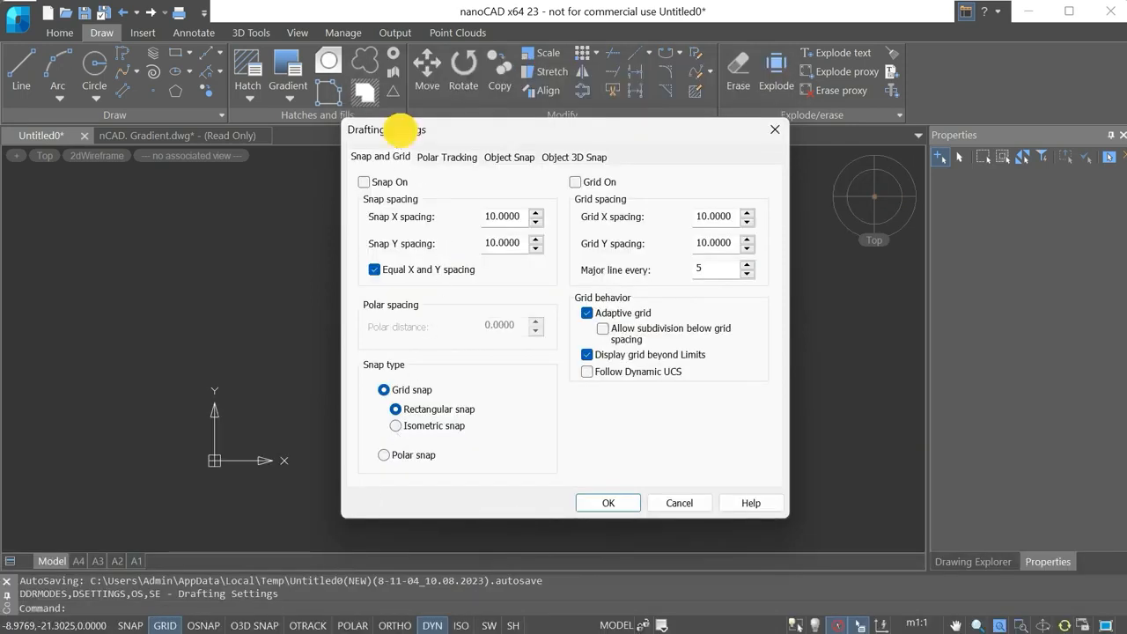
left_click_drag(401, 134, 391, 157)
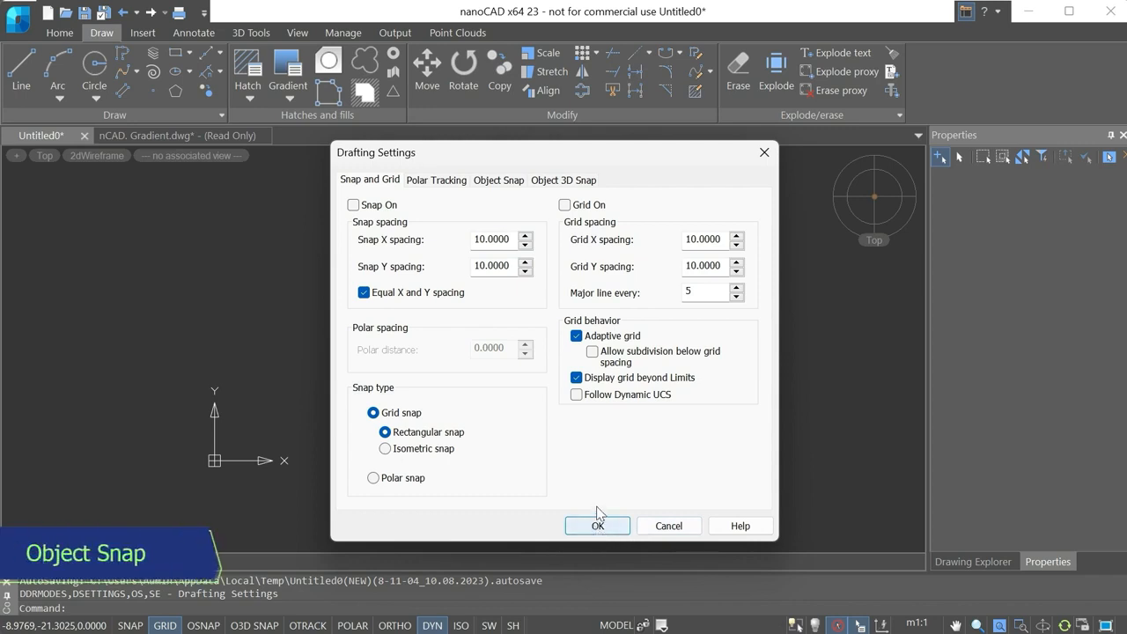
left_click(660, 526)
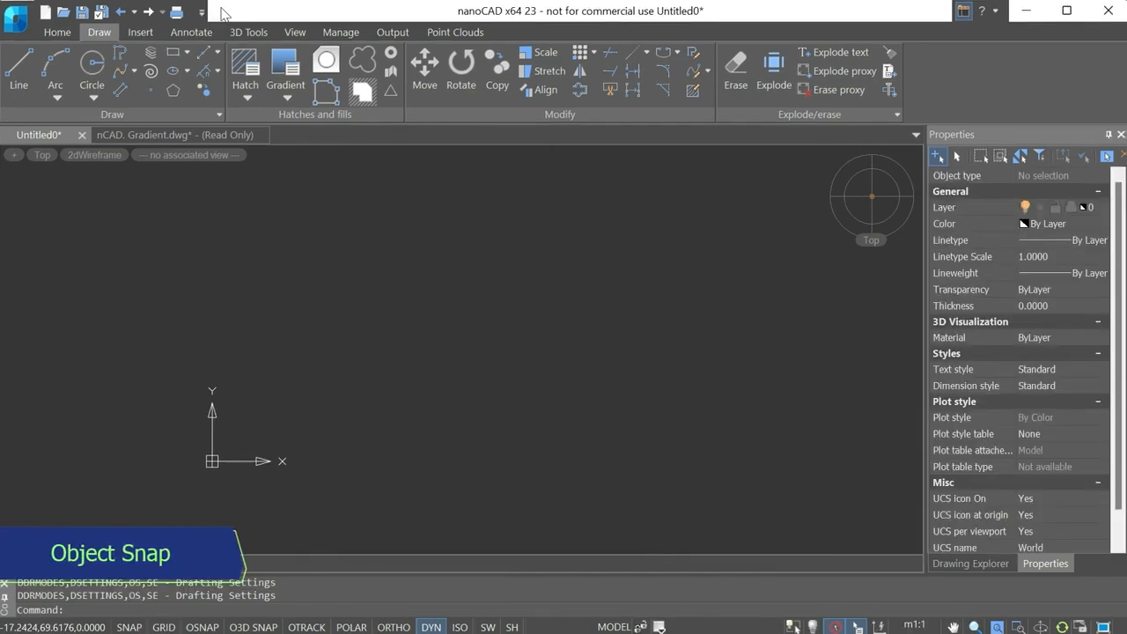
Try selecting and clearing all object snap modes in Drafting Settings, and cancel the changes.
right_click(203, 627)
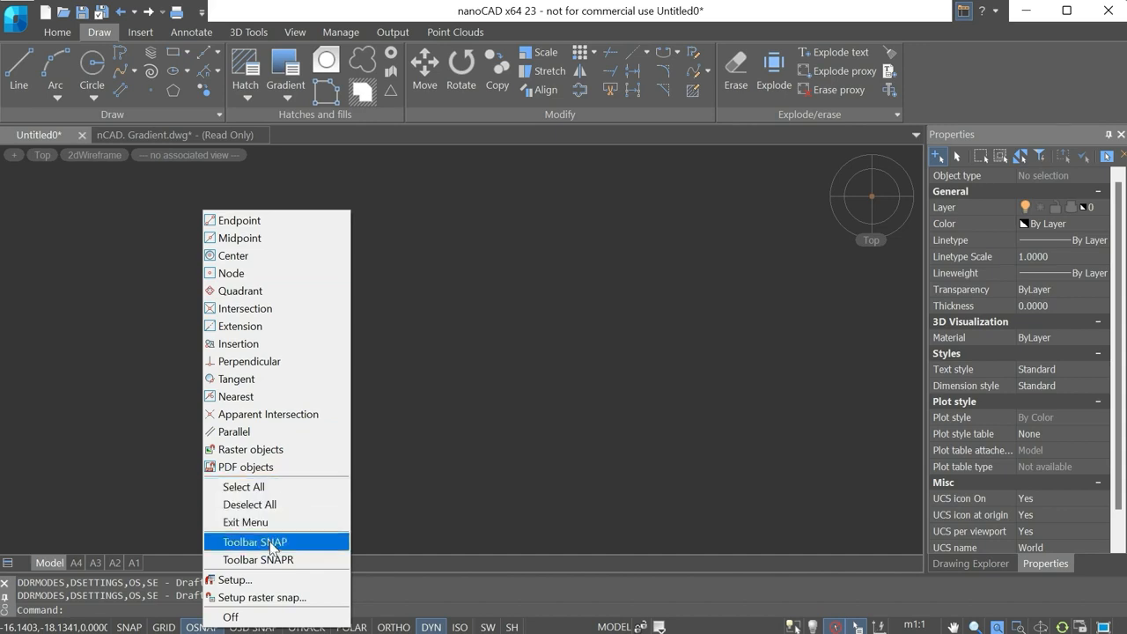
left_click(270, 581)
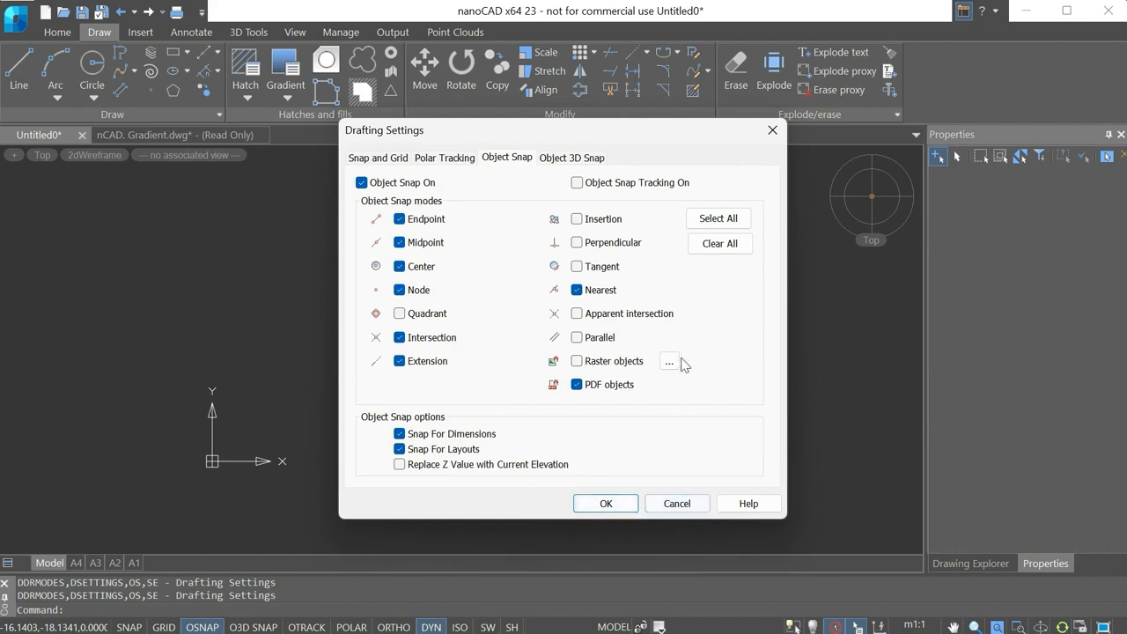
left_click(706, 222)
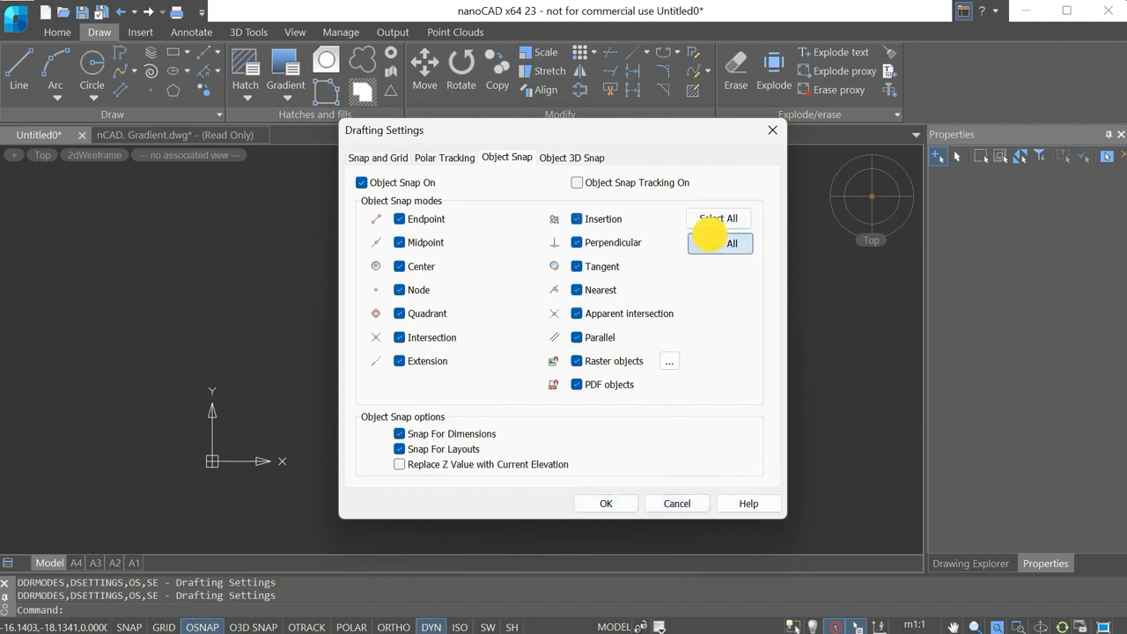
left_click(712, 245)
left_click(673, 504)
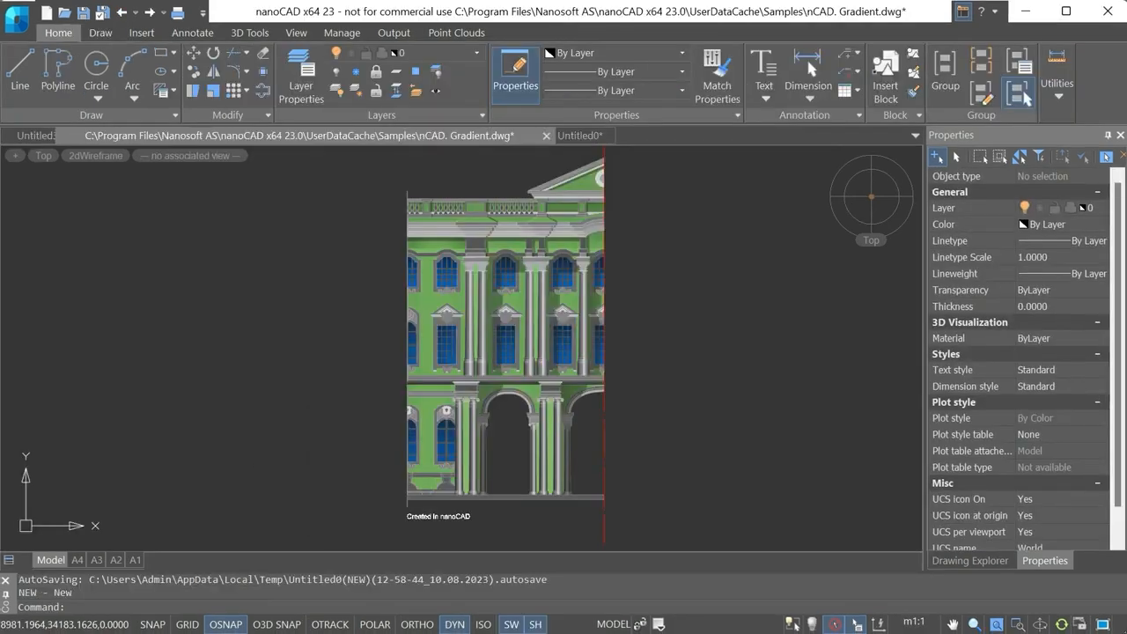
Review the object tracking options, such as tracking by polar angles or ortho only, without choosing any.
left_click_drag(230, 629, 239, 574)
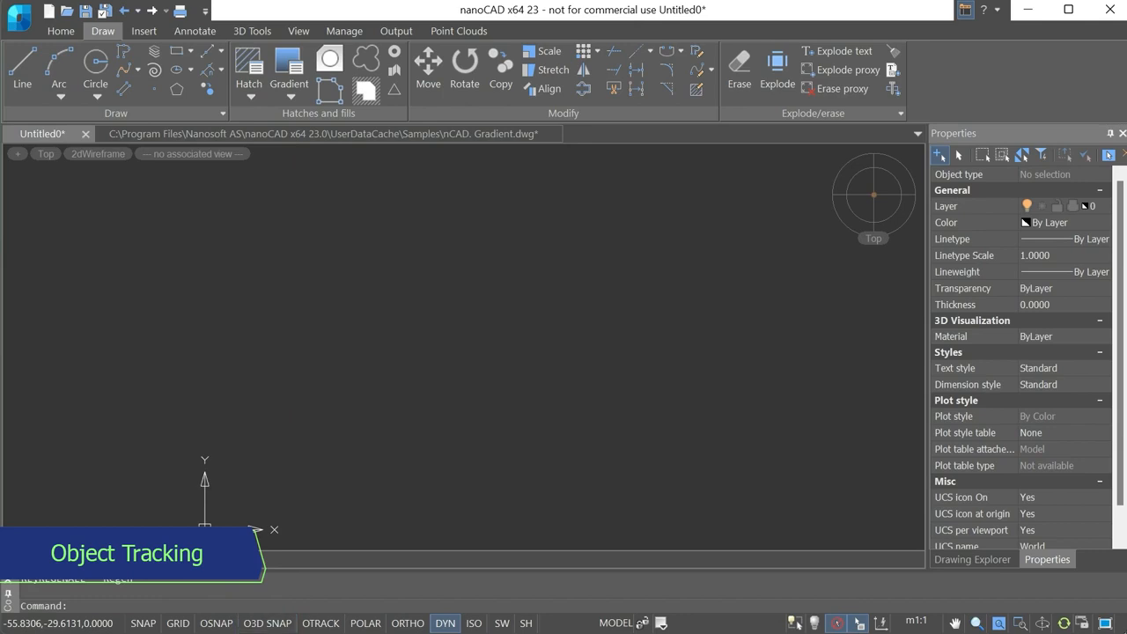
left_click_drag(546, 632, 546, 578)
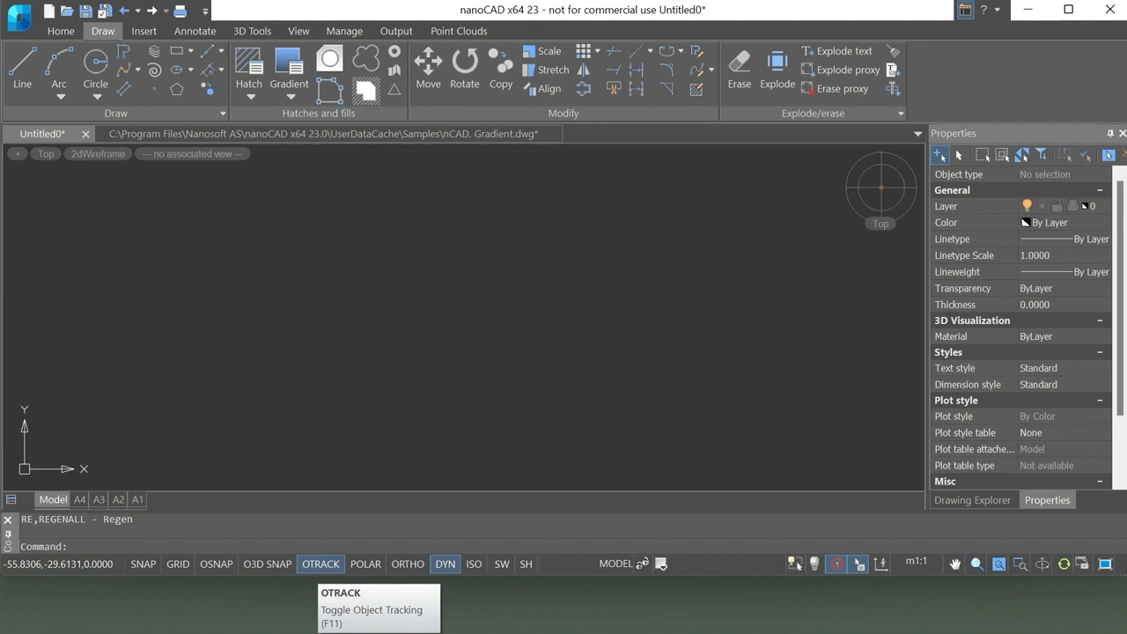
right_click(321, 563)
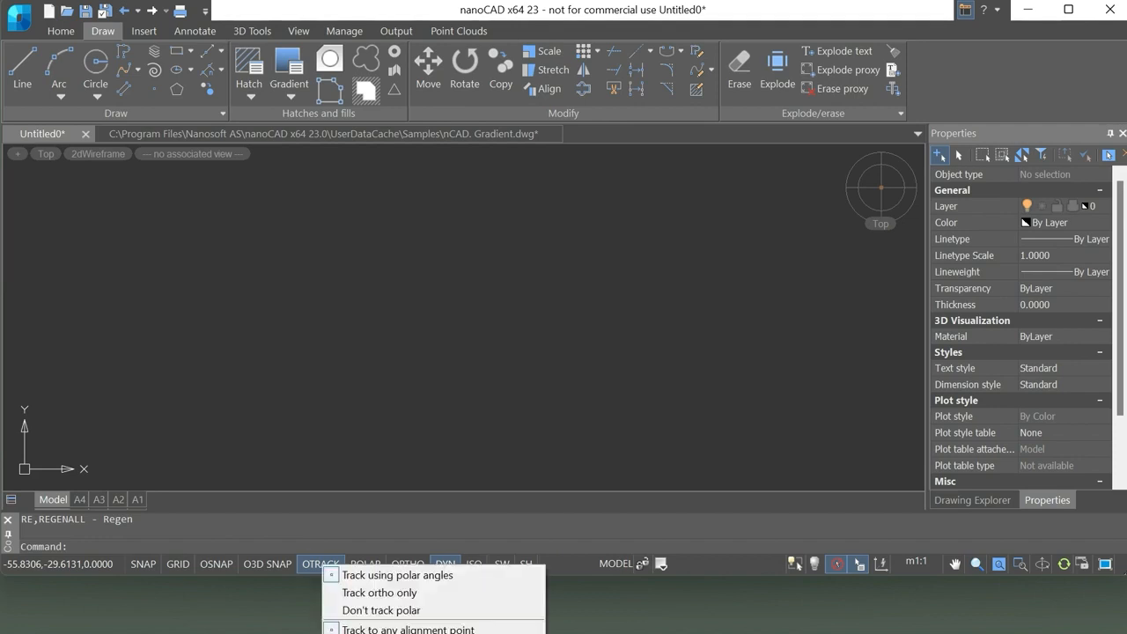
key("Escape")
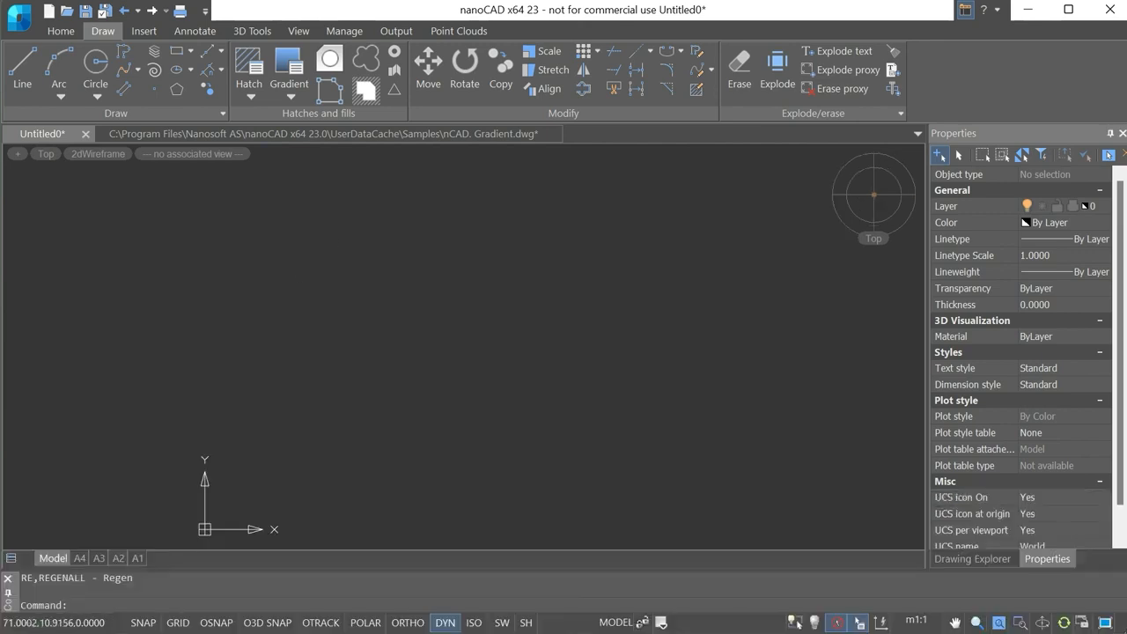
Turn on the grid in the Untitled0 drawing and undo the last two operations.
left_click(177, 622)
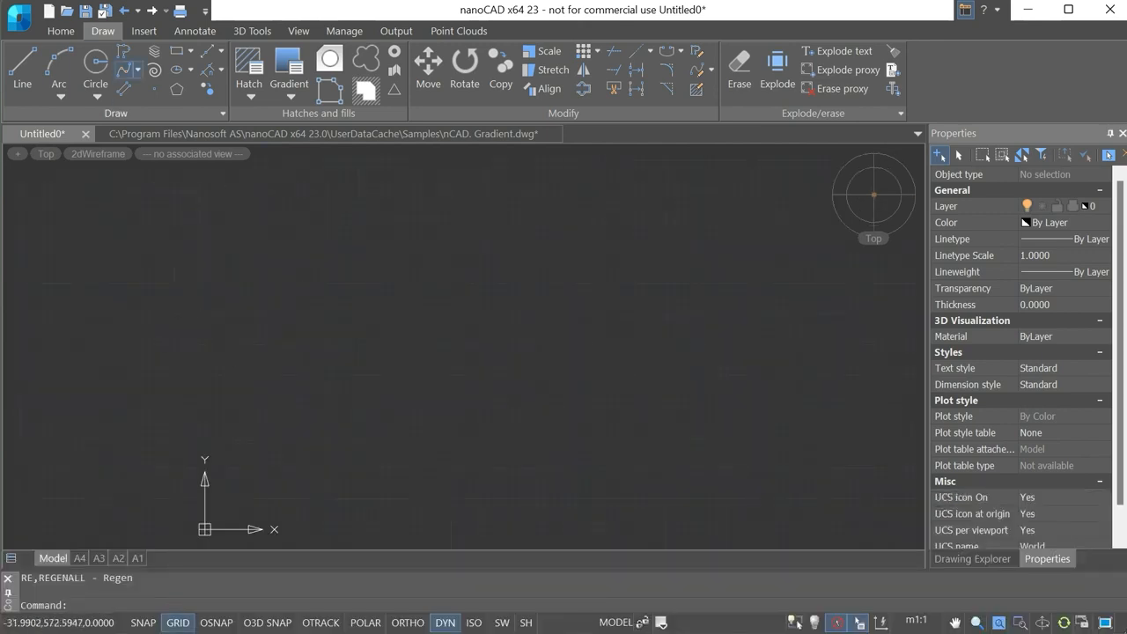
left_click(124, 11)
left_click(124, 10)
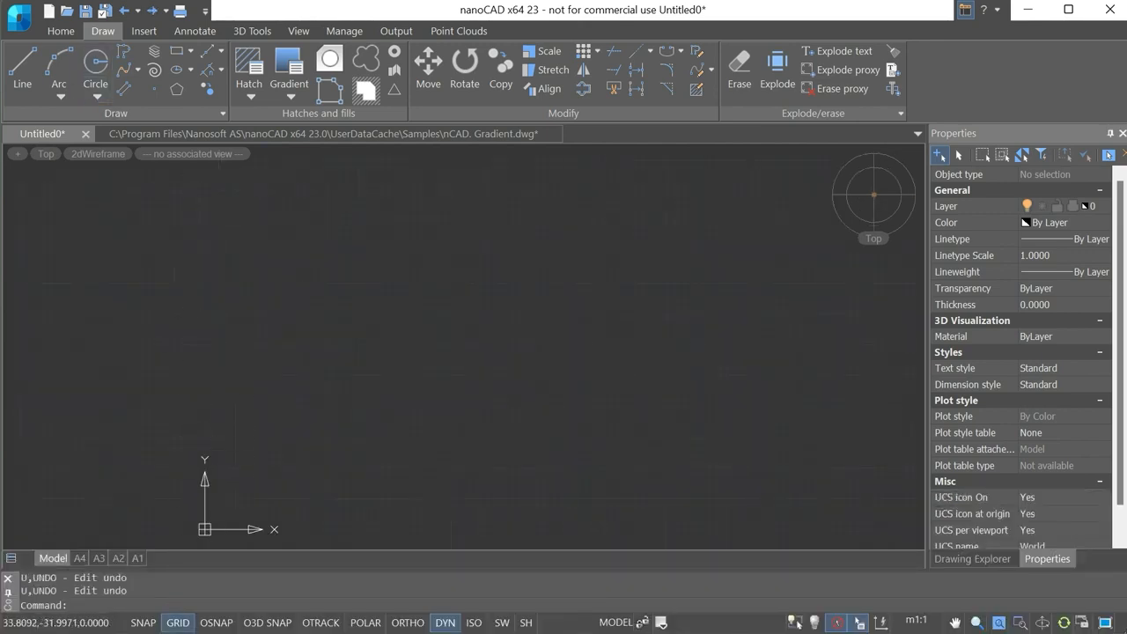
Turn on object tracking and draw a two-point rectangle just above the coordinate origin.
left_click(321, 622)
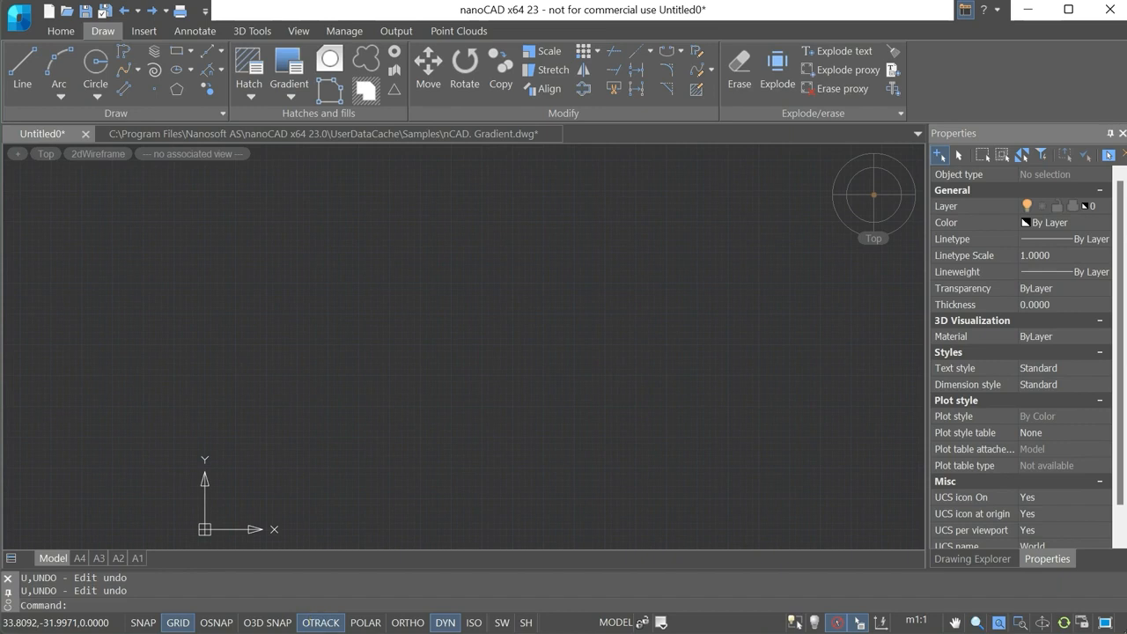
left_click(177, 50)
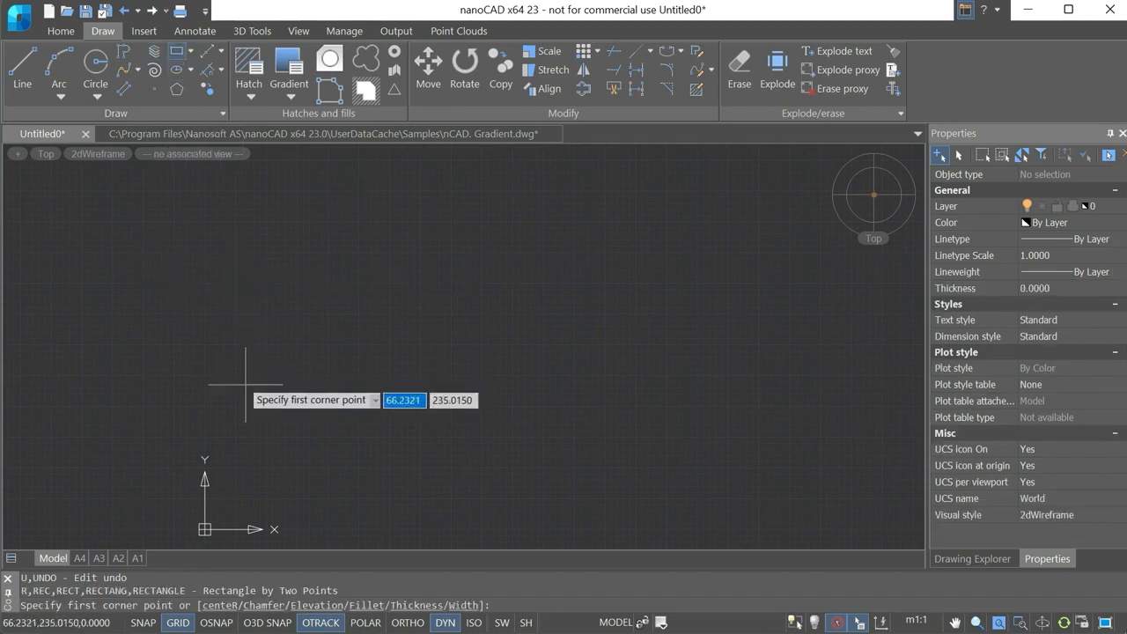
left_click(206, 311)
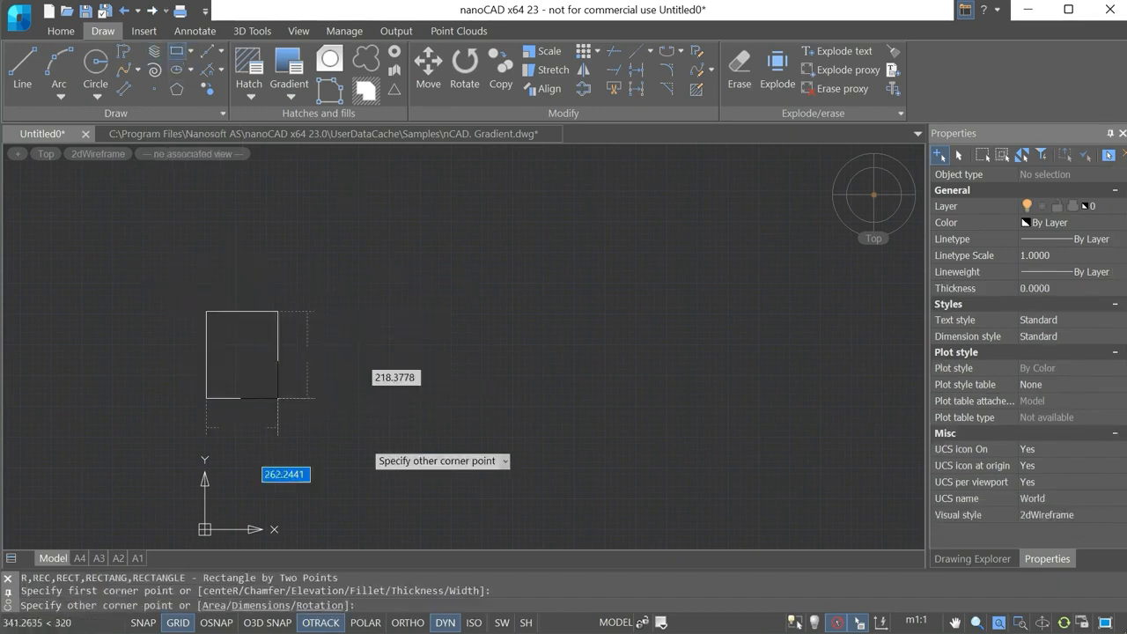
left_click(471, 439)
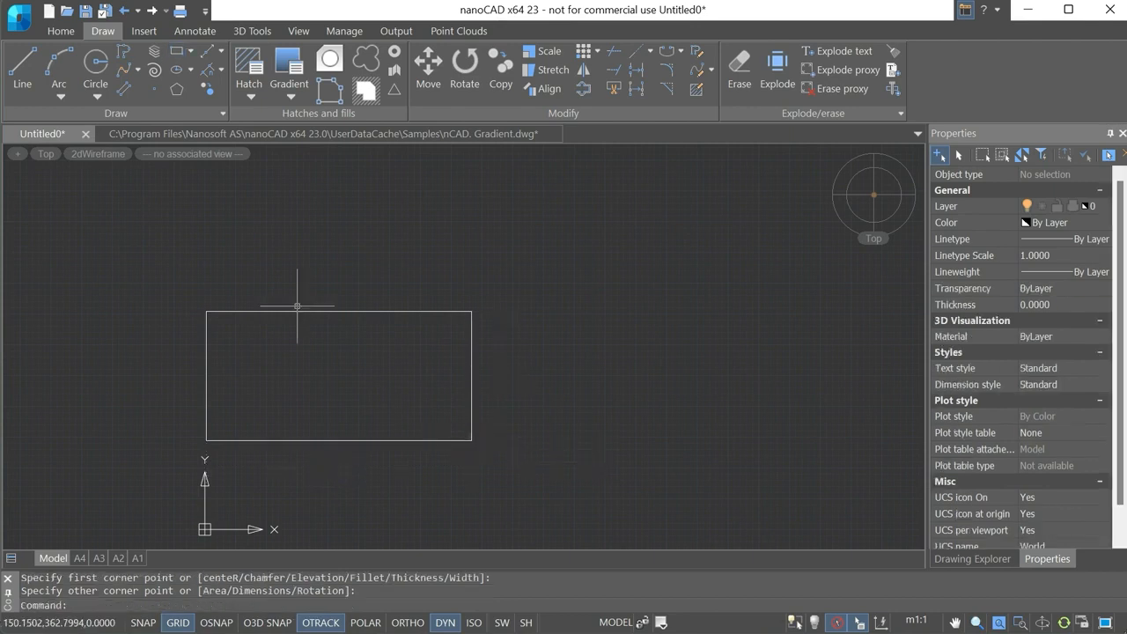
Turn on object snap and draw a line from the midpoint of the rectangle's left side to the midpoint of its top side.
left_click(22, 71)
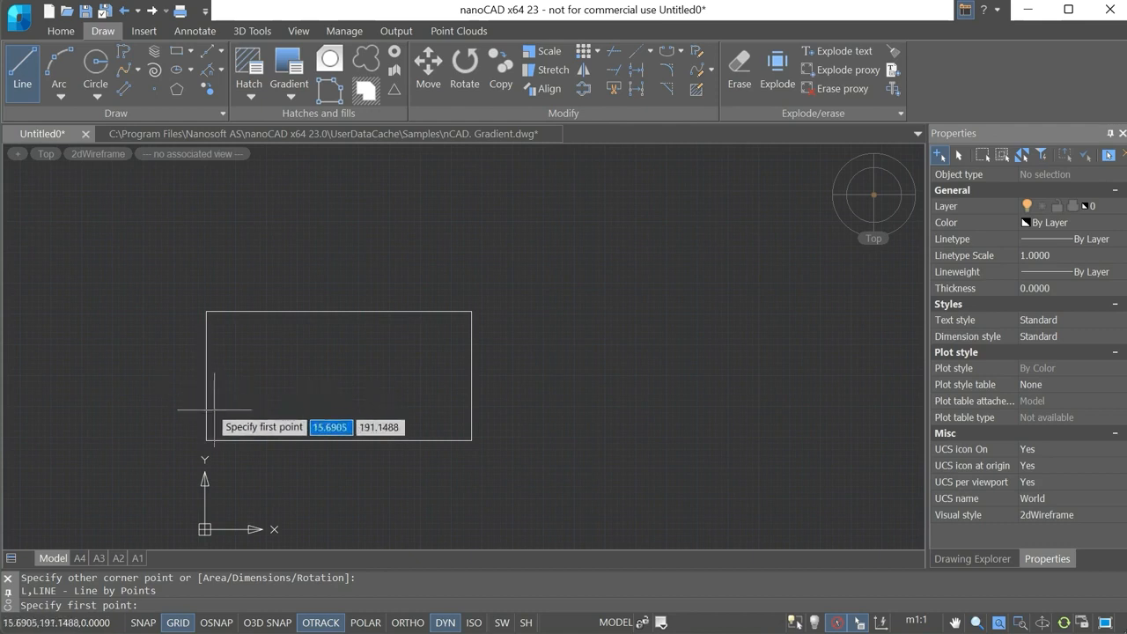
left_click(216, 622)
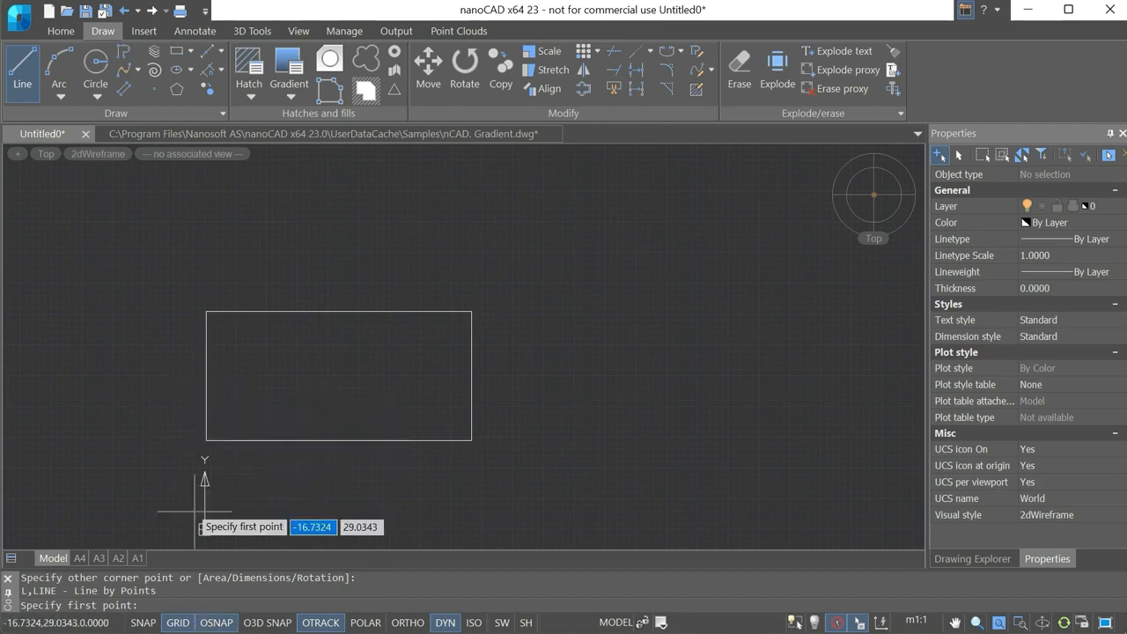
left_click(206, 376)
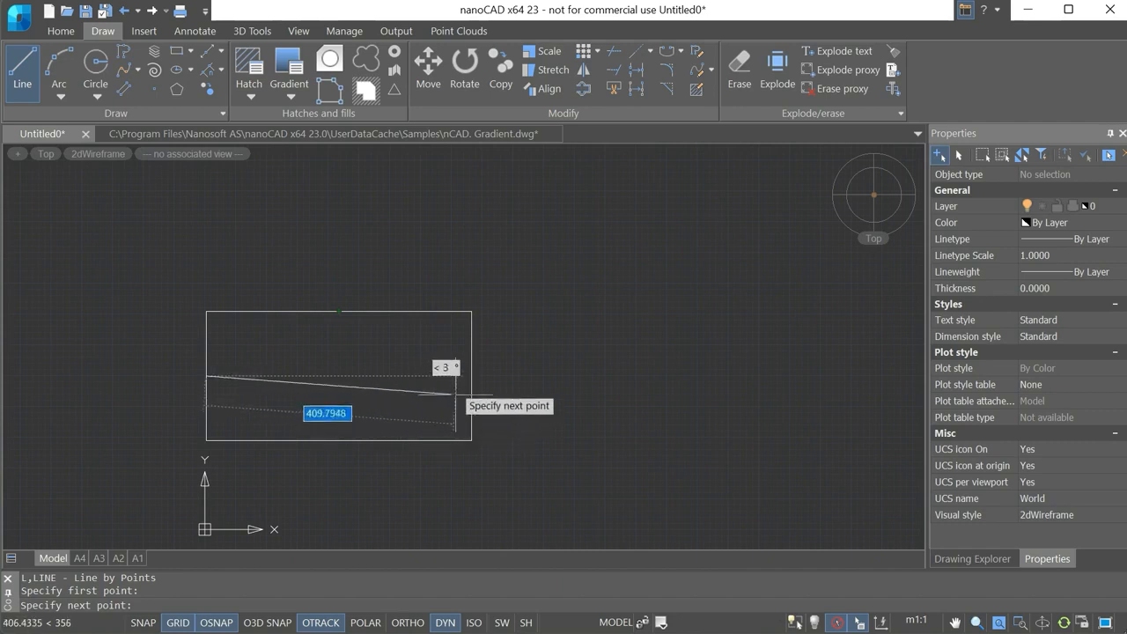
left_click(339, 314)
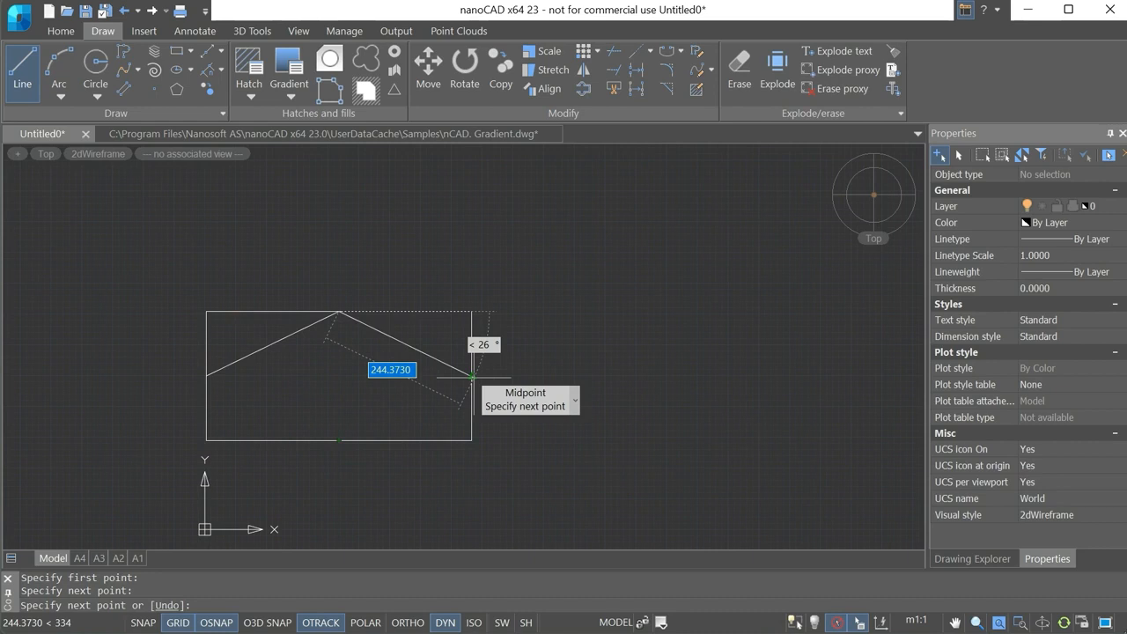
key("Escape")
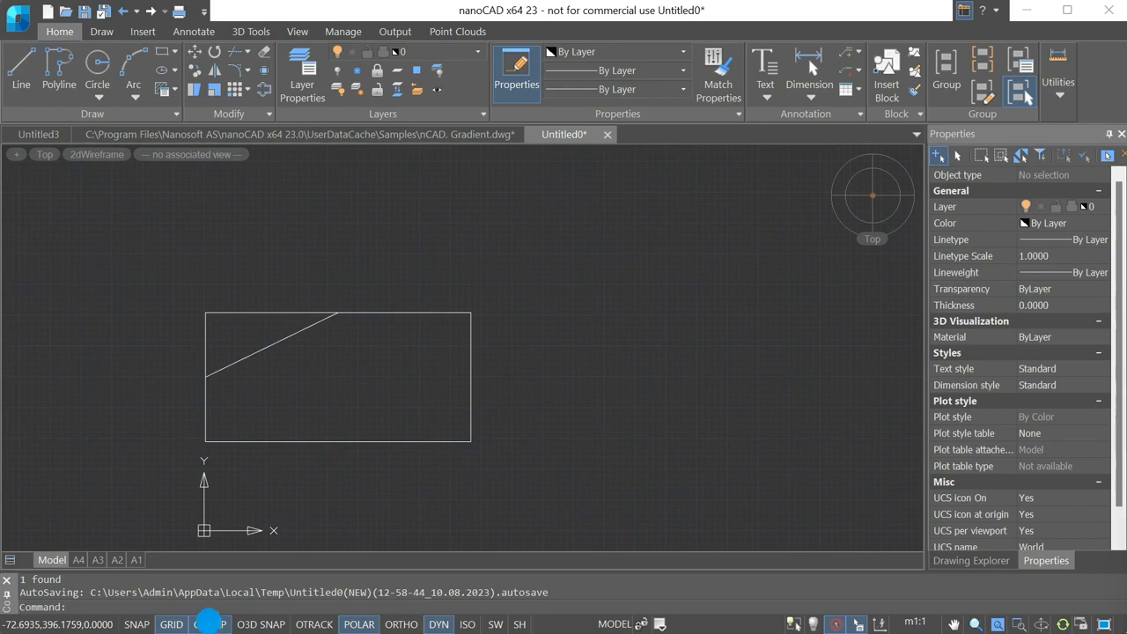
Try switching Object Snap Tracking on and off in the Object Snap settings, and accept the dialog.
right_click(210, 625)
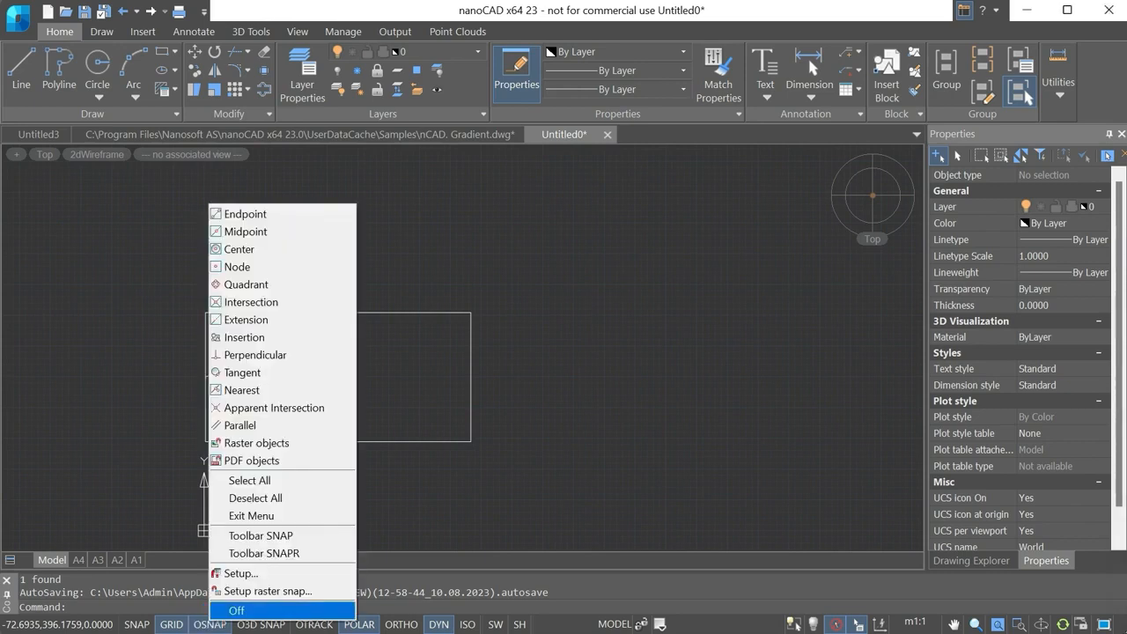
key("Return")
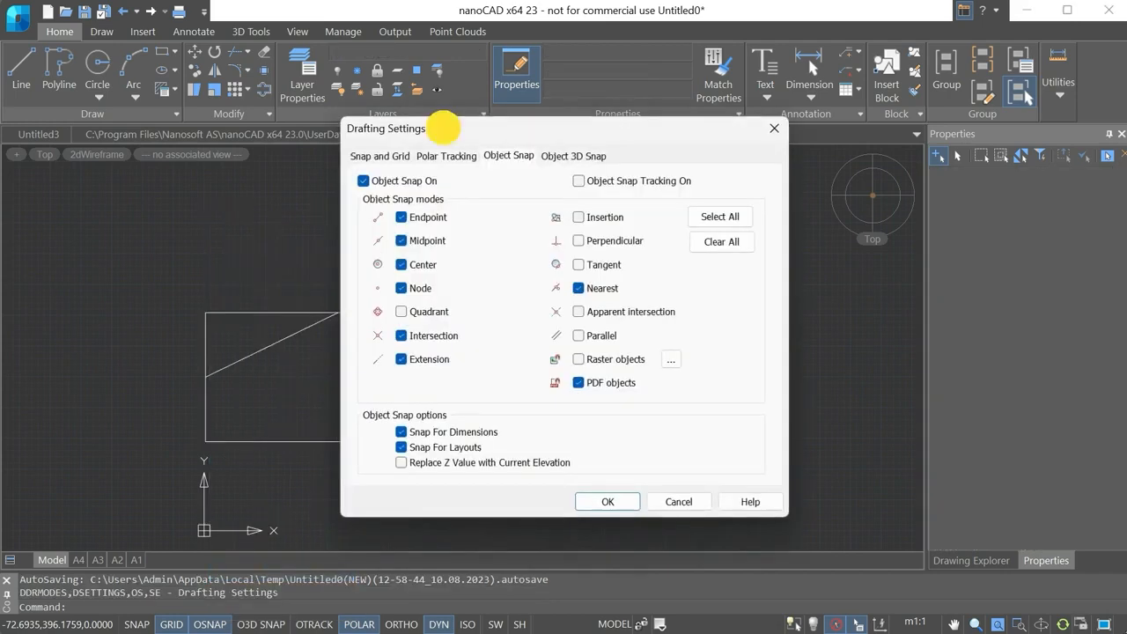
left_click_drag(440, 128, 423, 127)
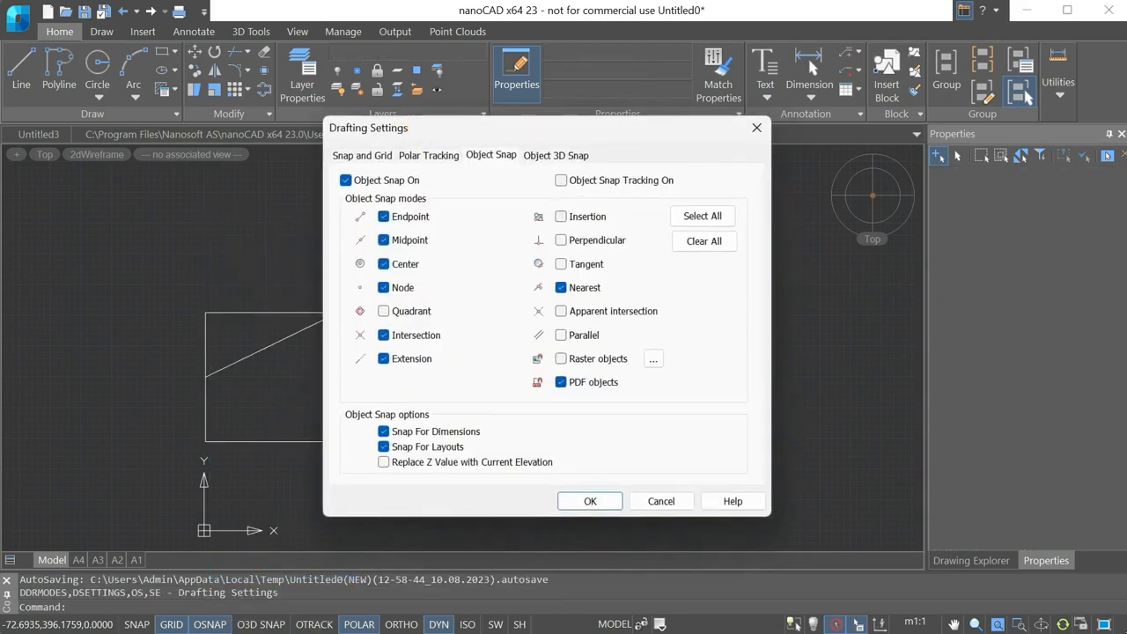
left_click(561, 179)
left_click(561, 180)
left_click(587, 501)
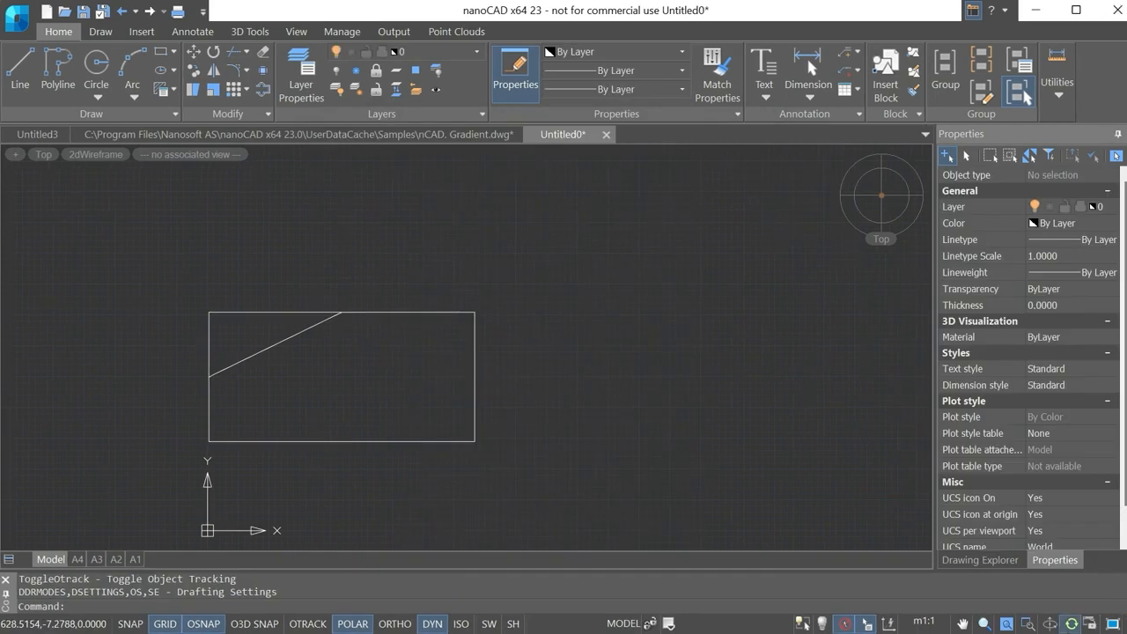
Turn on object tracking and check the Object Snap Tracking state in Drafting Settings, cancelling the dialog.
key("F11")
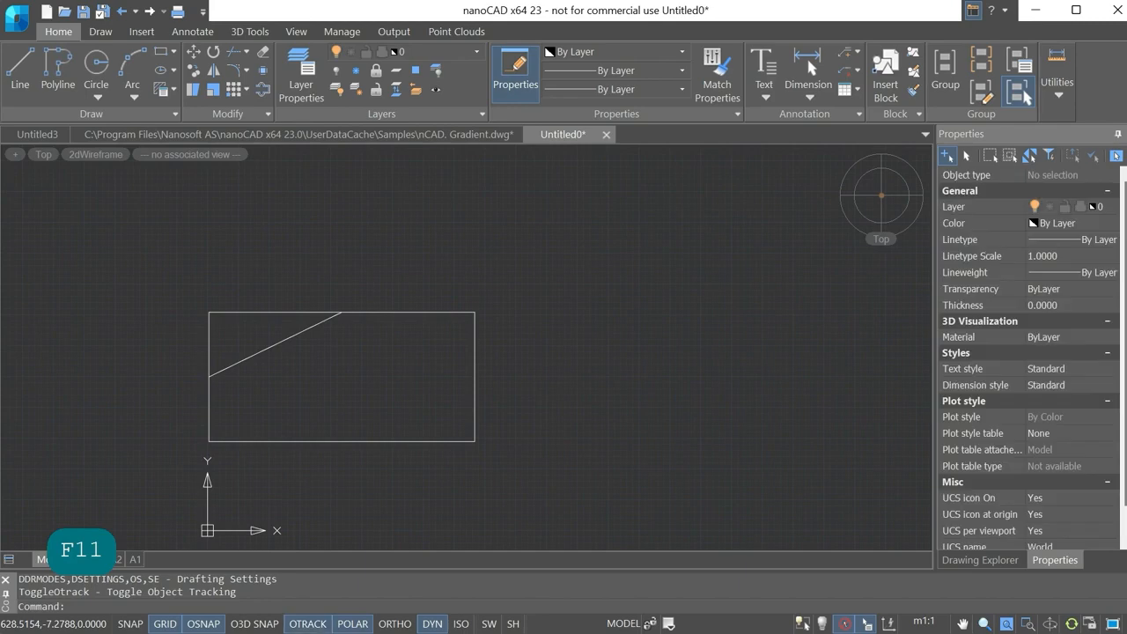
right_click(208, 621)
left_click(239, 570)
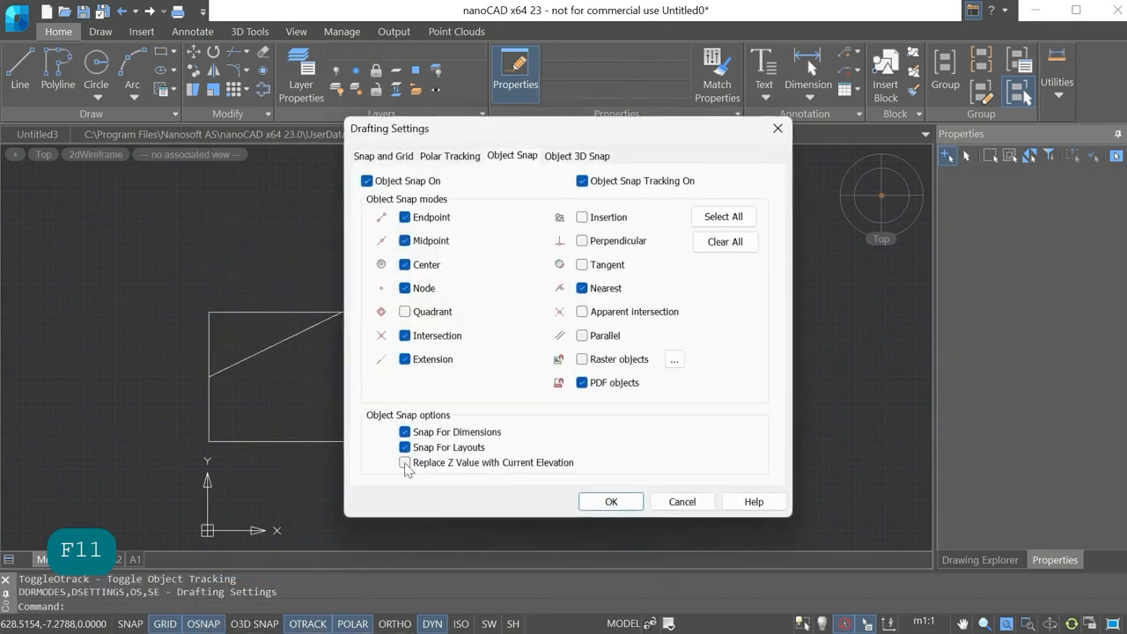
left_click(681, 501)
Turn off object tracking and check the Object Snap Tracking state in Drafting Settings again, closing without changes.
key("F11")
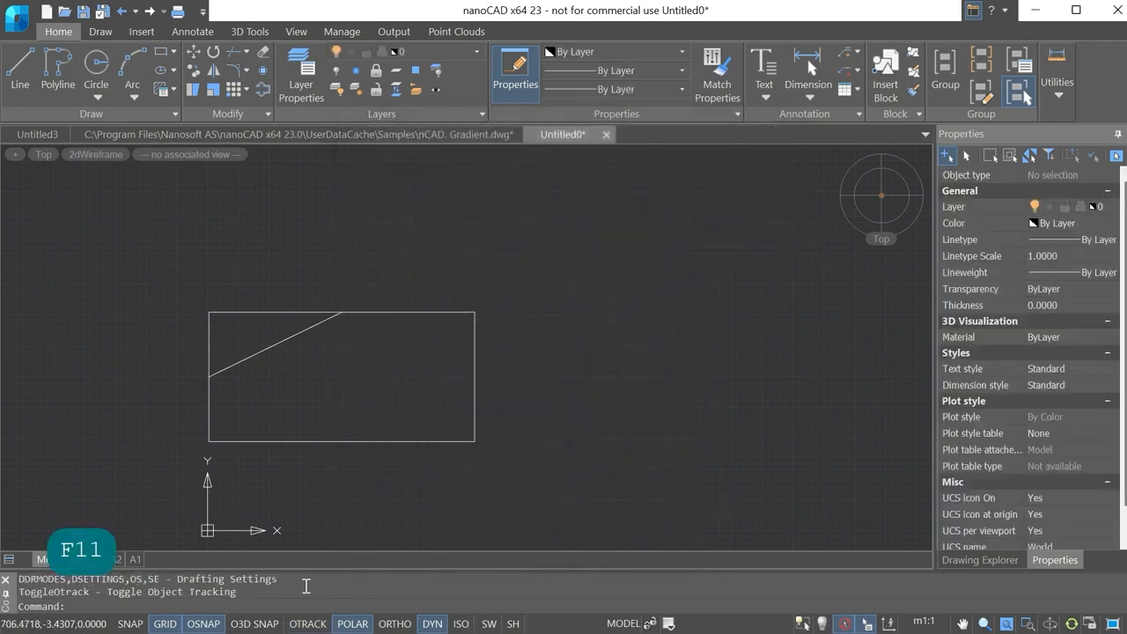
right_click(204, 623)
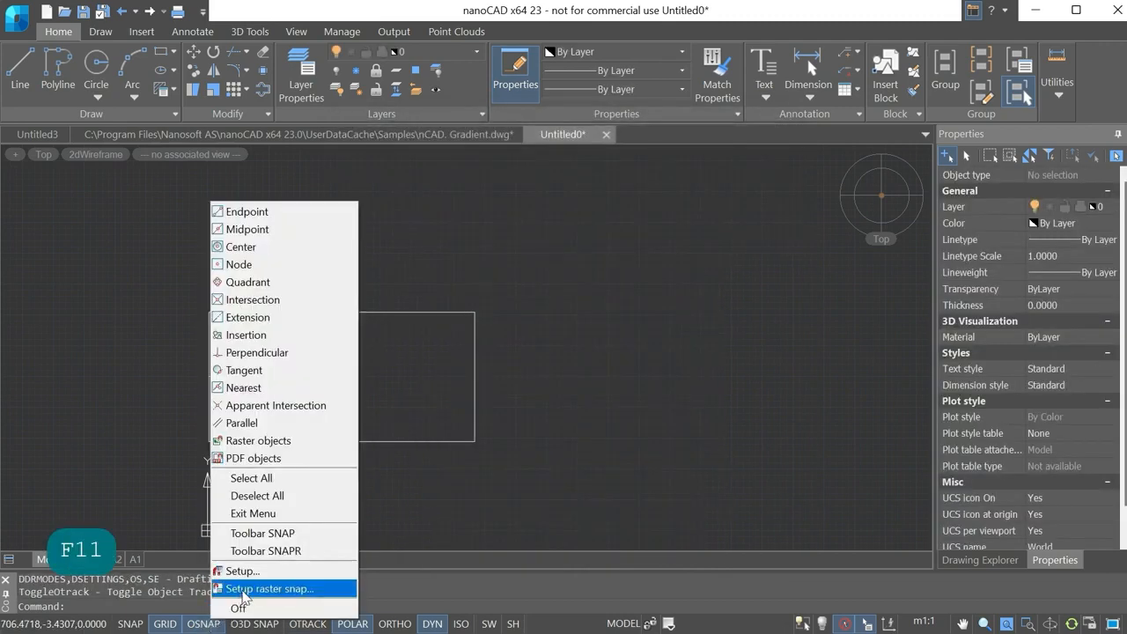
left_click(251, 572)
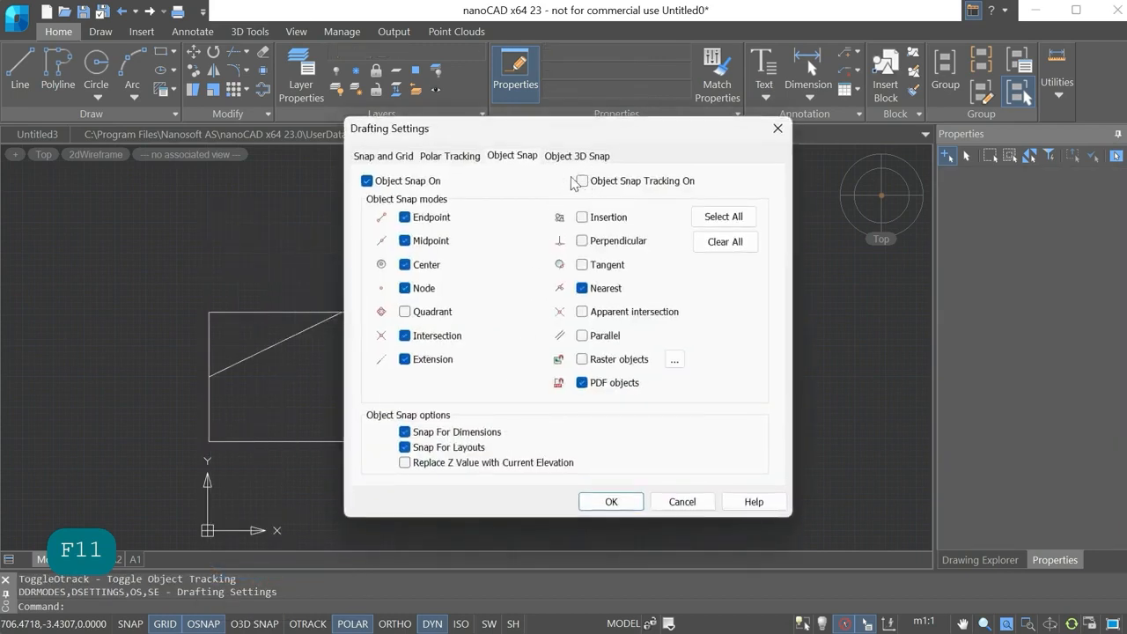
left_click(680, 501)
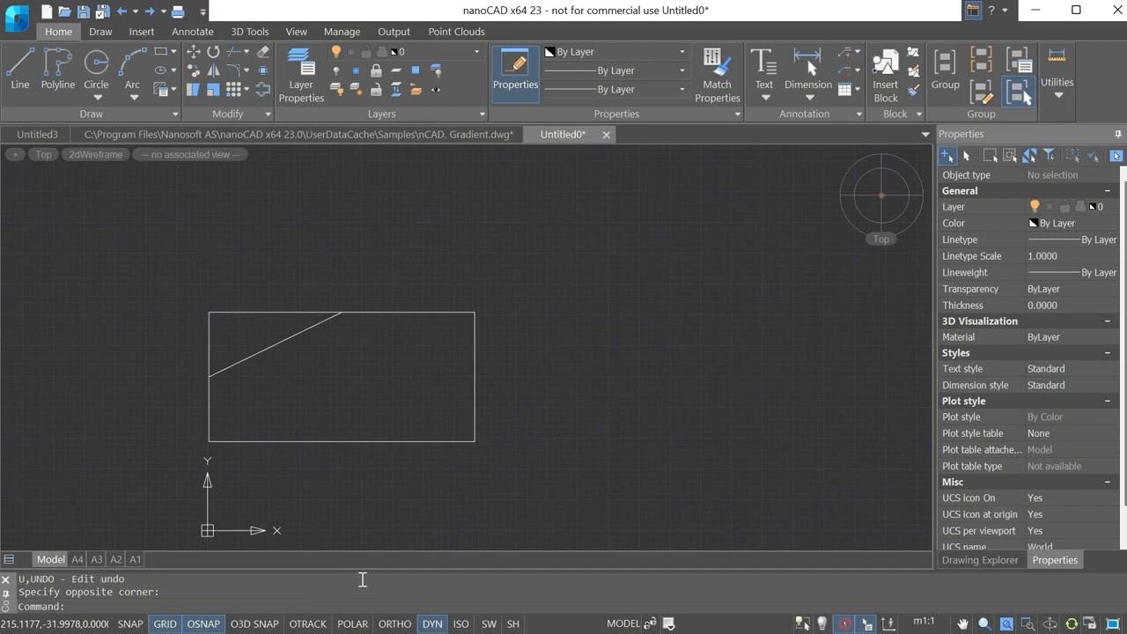
Try a line from the rectangle's lower-right corner with a length of 400 and an angle of 30°.
left_click(15, 74)
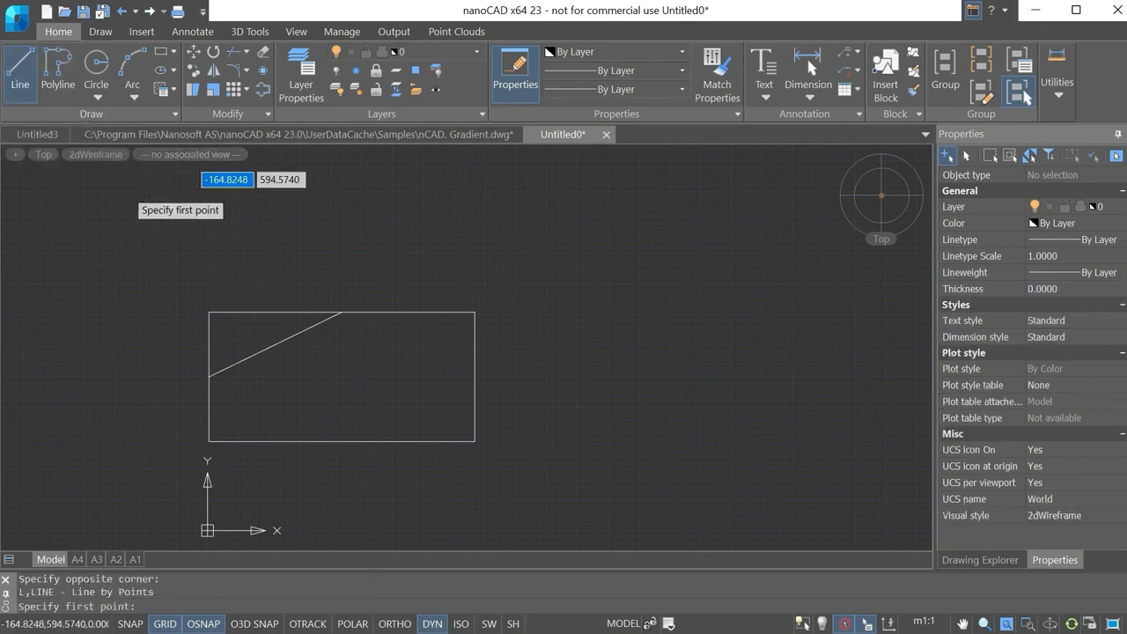
left_click(474, 441)
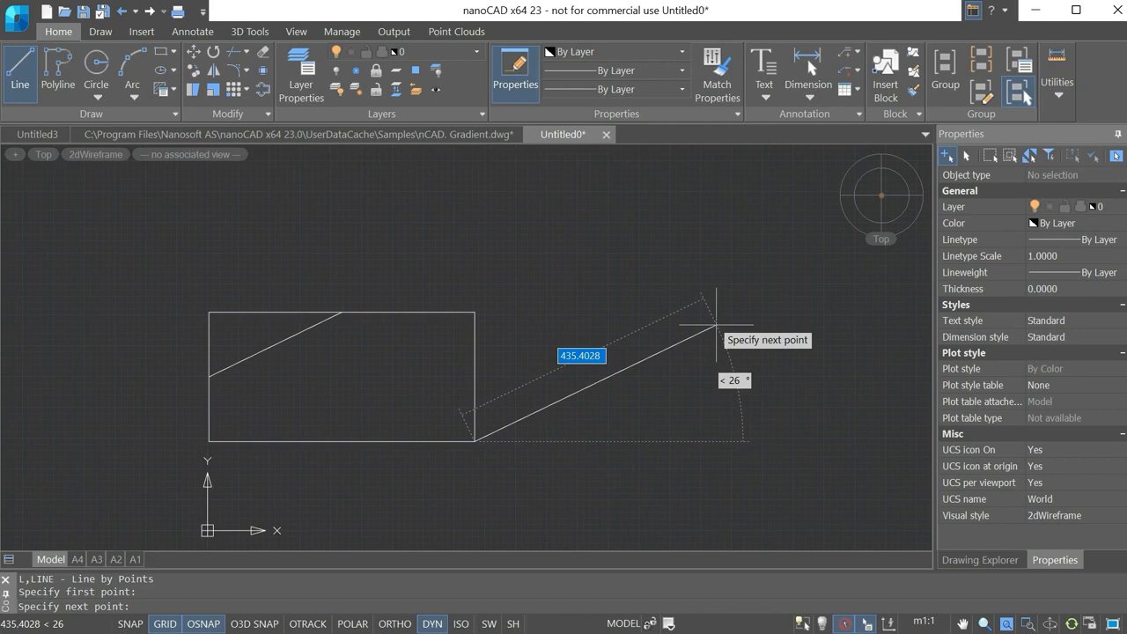
type("400")
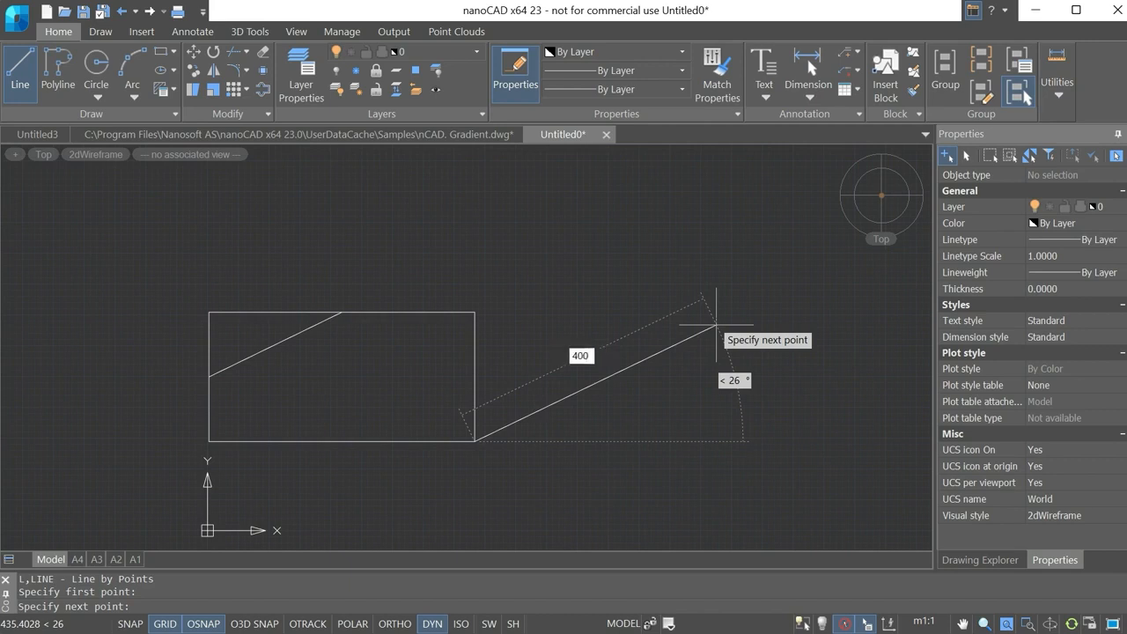
key("Tab")
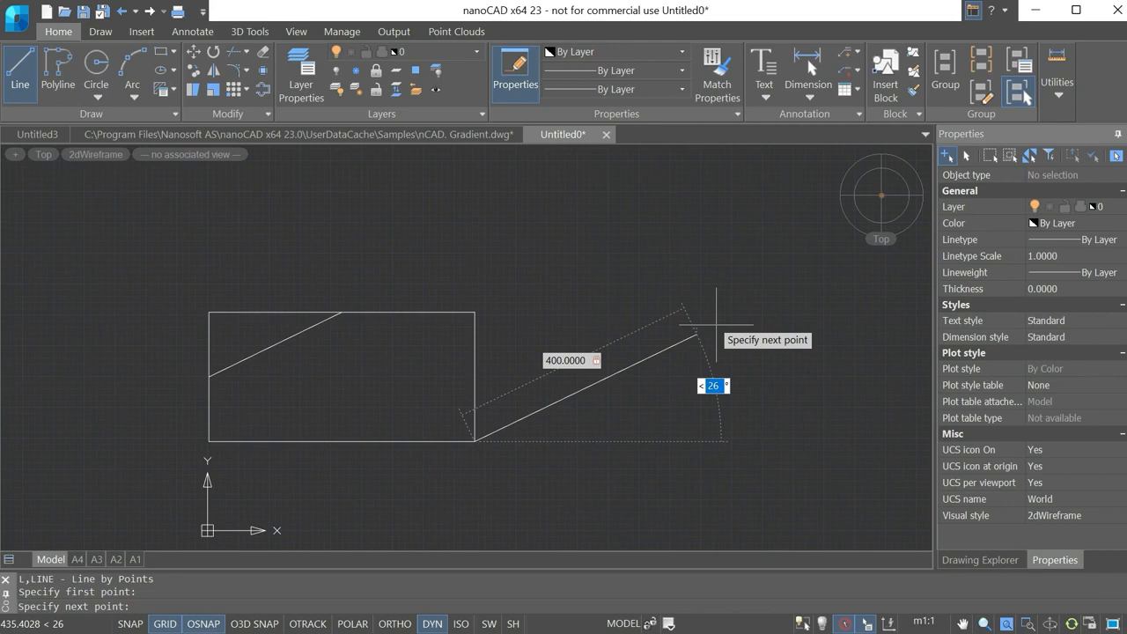
type("30")
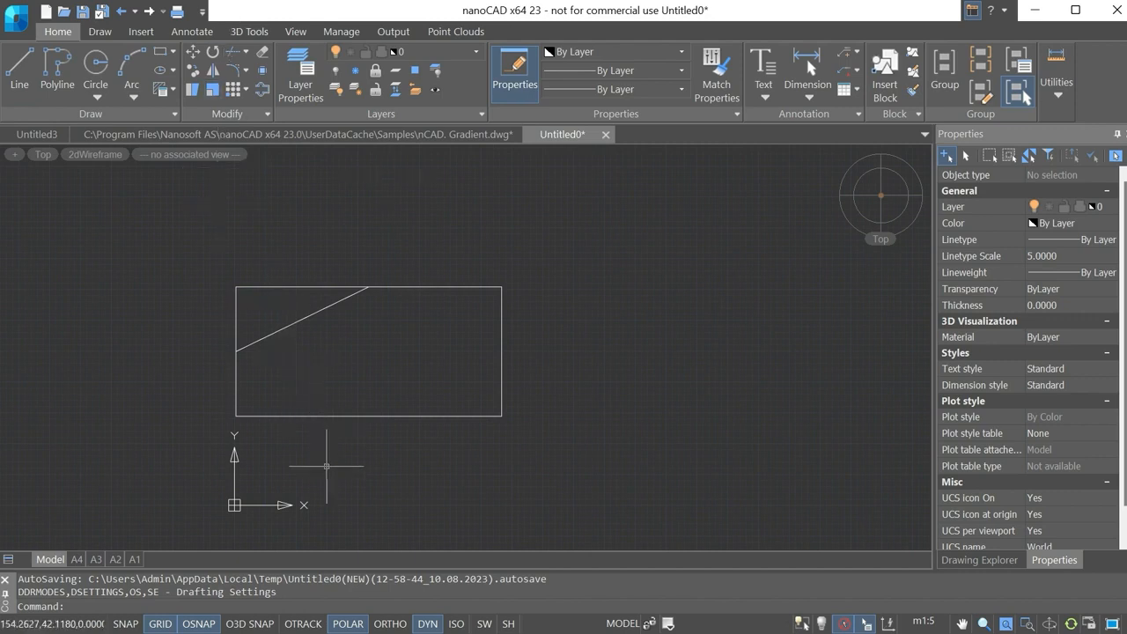
Add 33 as an additional polar tracking angle in Drafting Settings and accept the dialog.
right_click(340, 625)
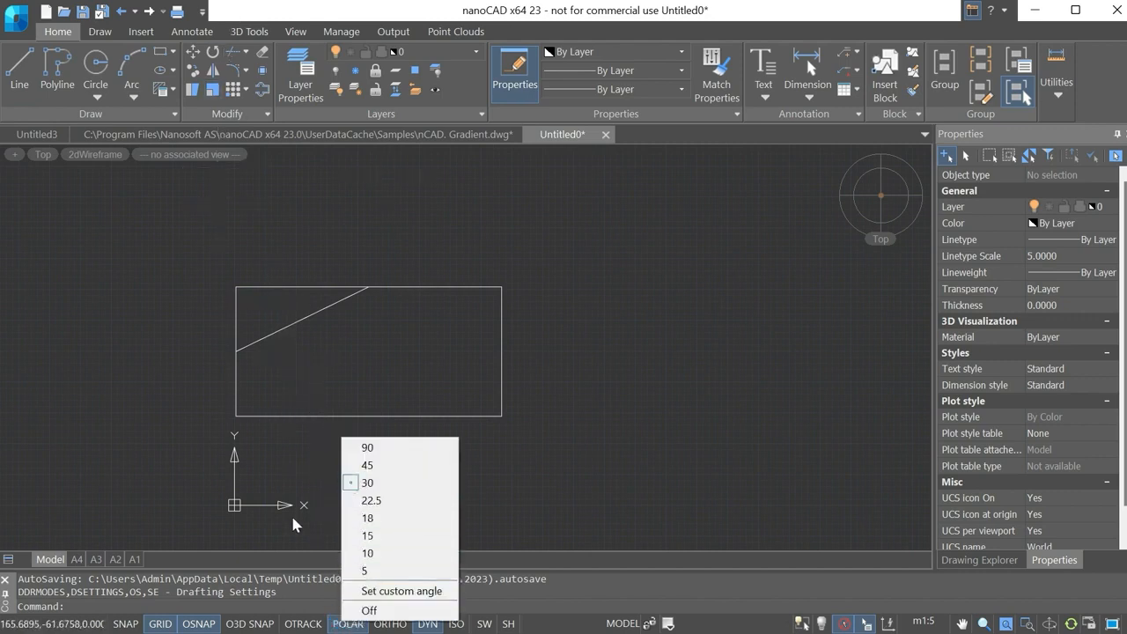
right_click(196, 625)
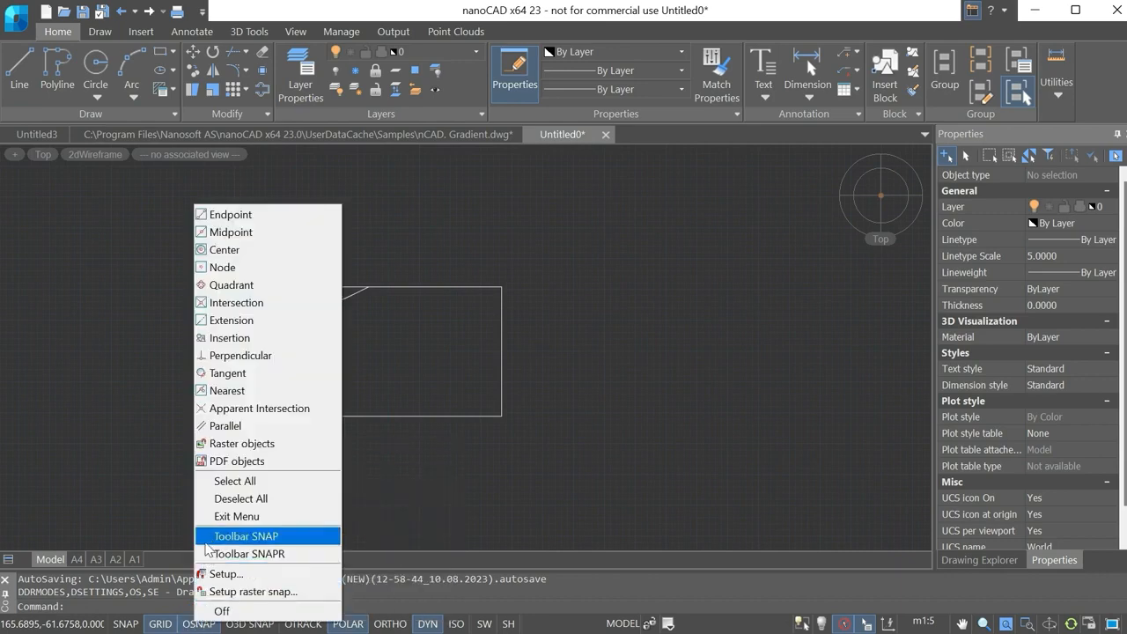
left_click(215, 574)
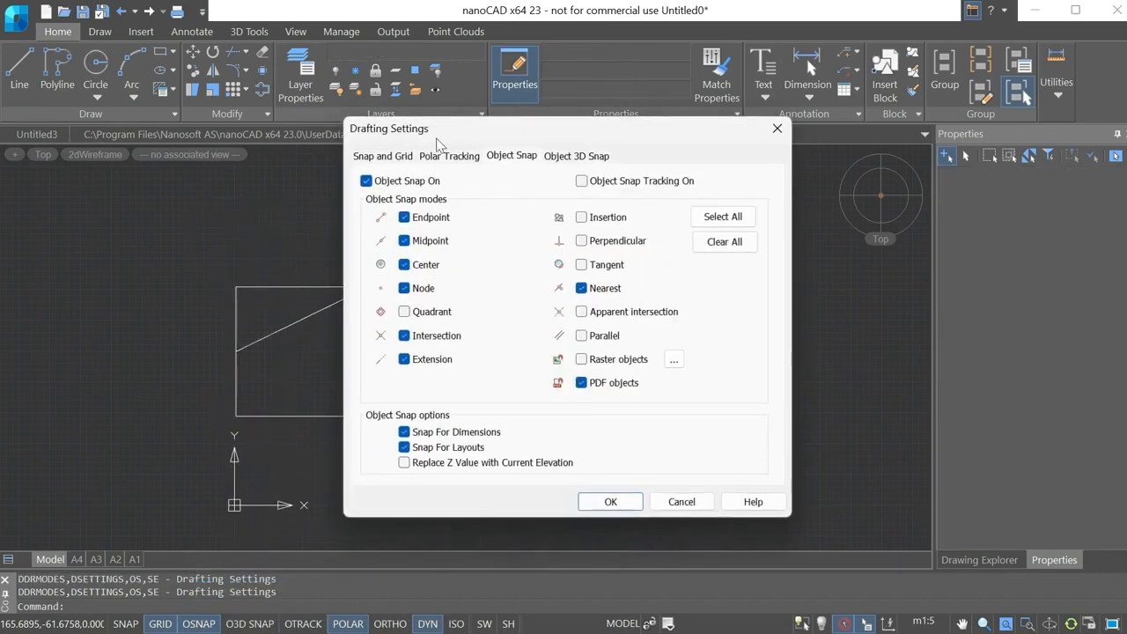
left_click_drag(445, 129, 420, 120)
left_click(421, 157)
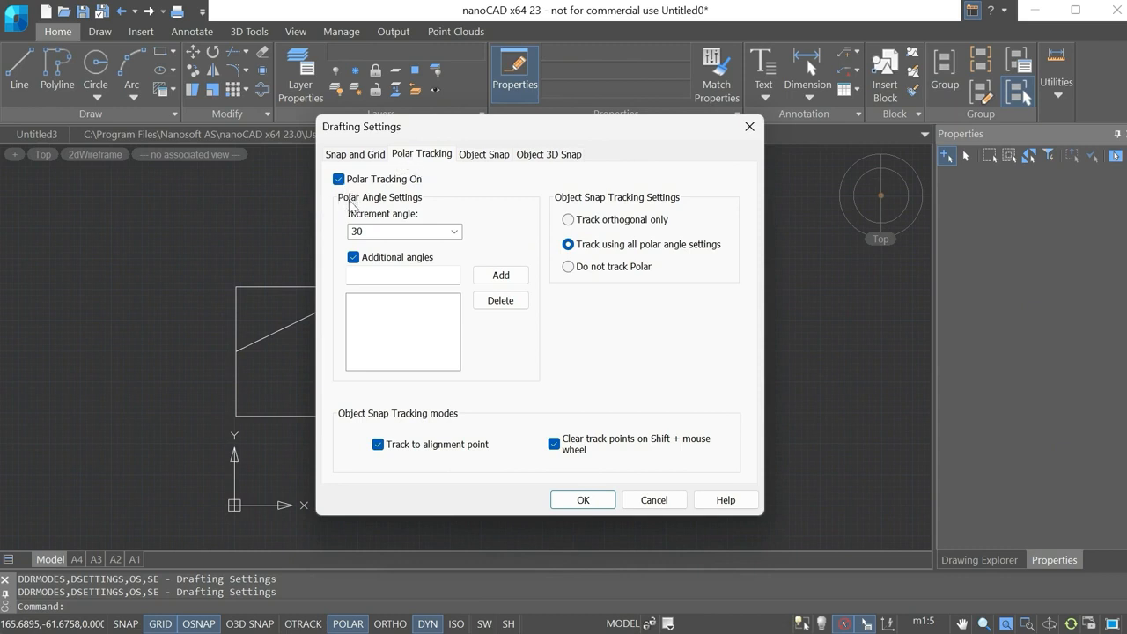
left_click(453, 231)
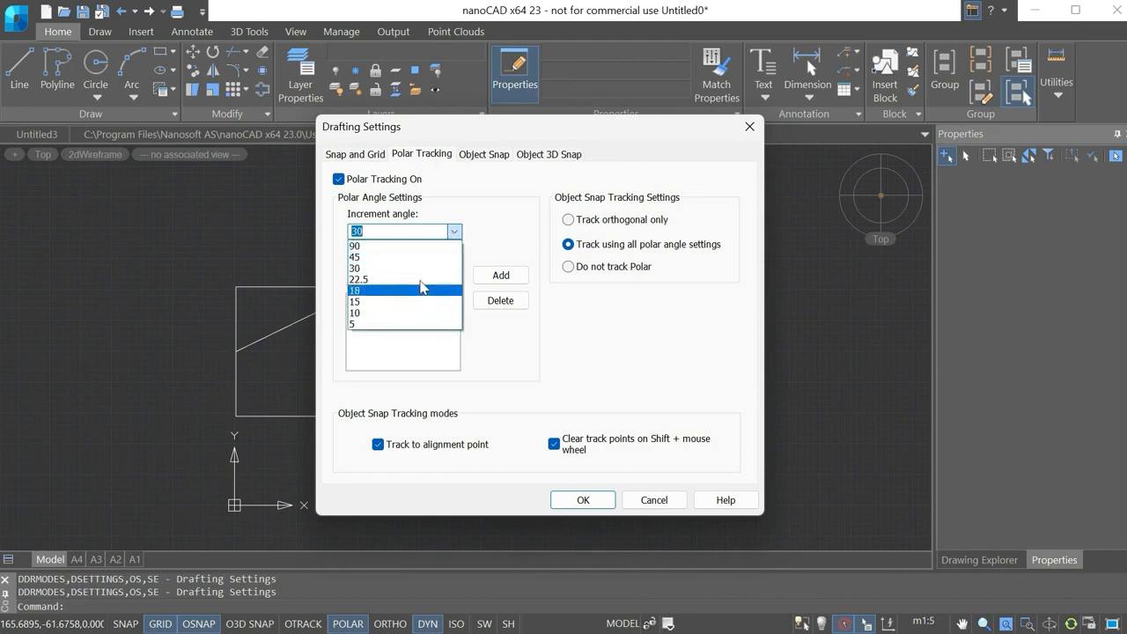
left_click(453, 232)
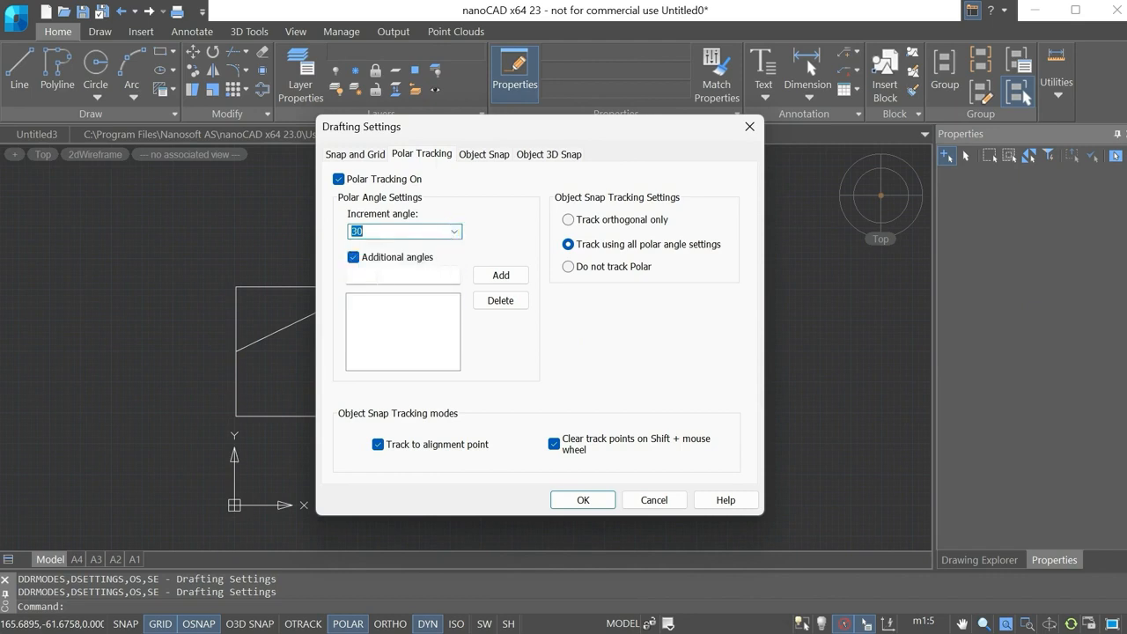
left_click(376, 276)
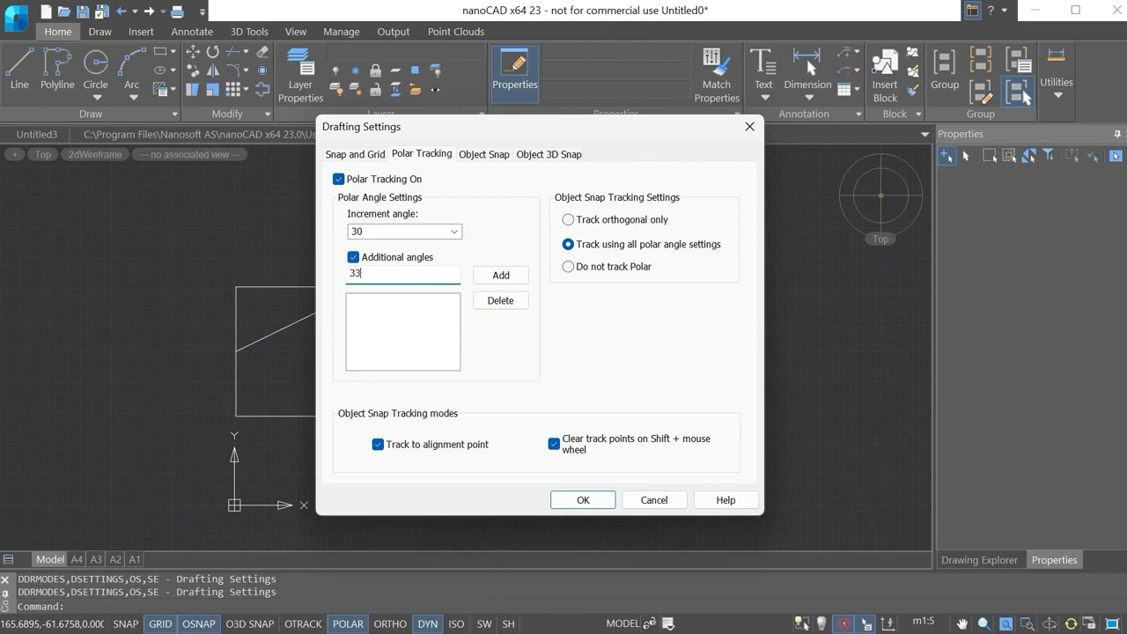
left_click(498, 276)
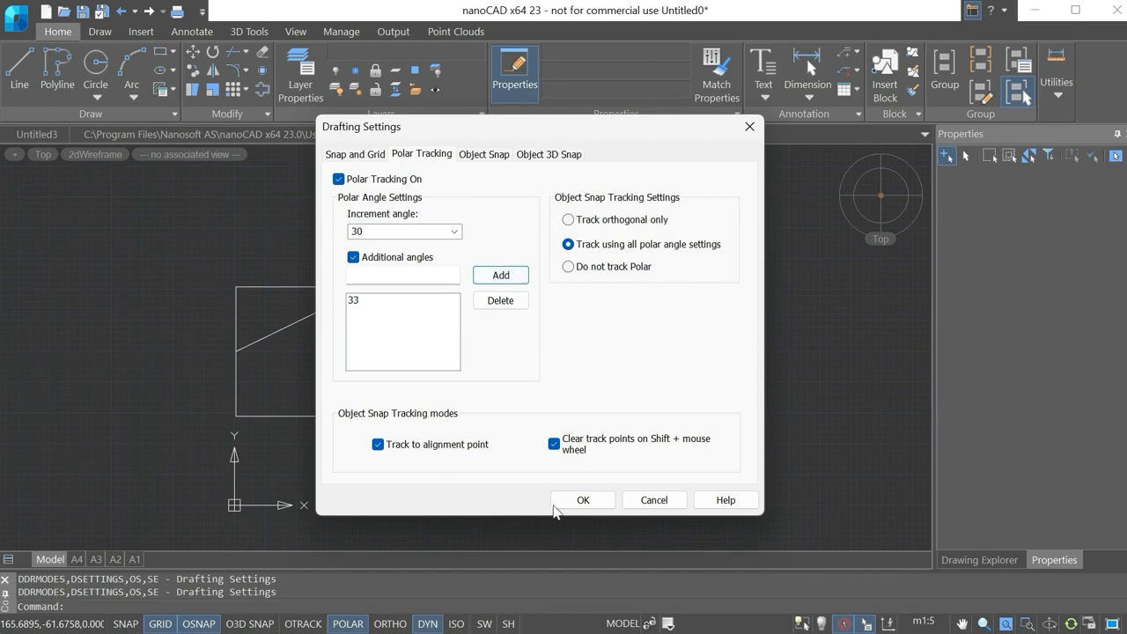
left_click(562, 508)
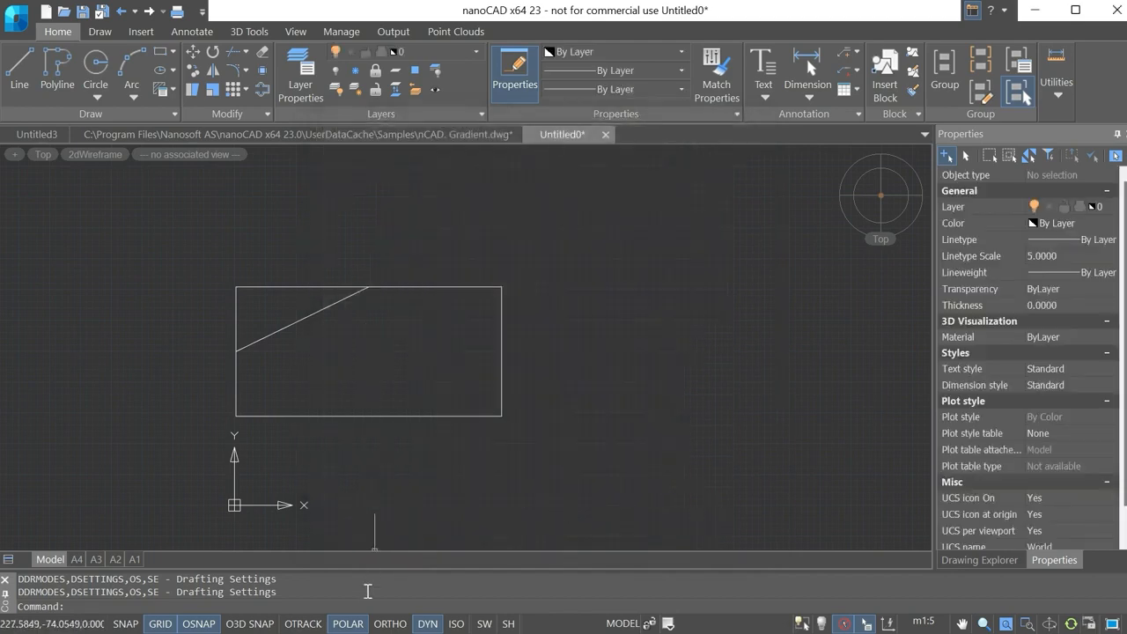
Try the additional polar angle of 33° and return the polar tracking increment to 30°.
right_click(355, 625)
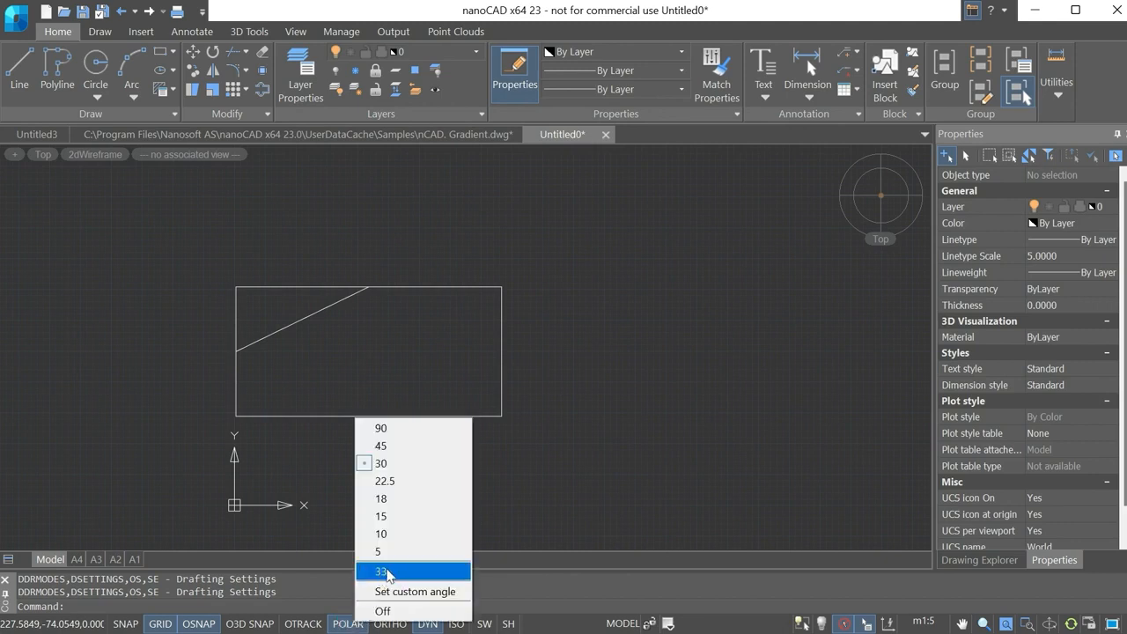
left_click(384, 572)
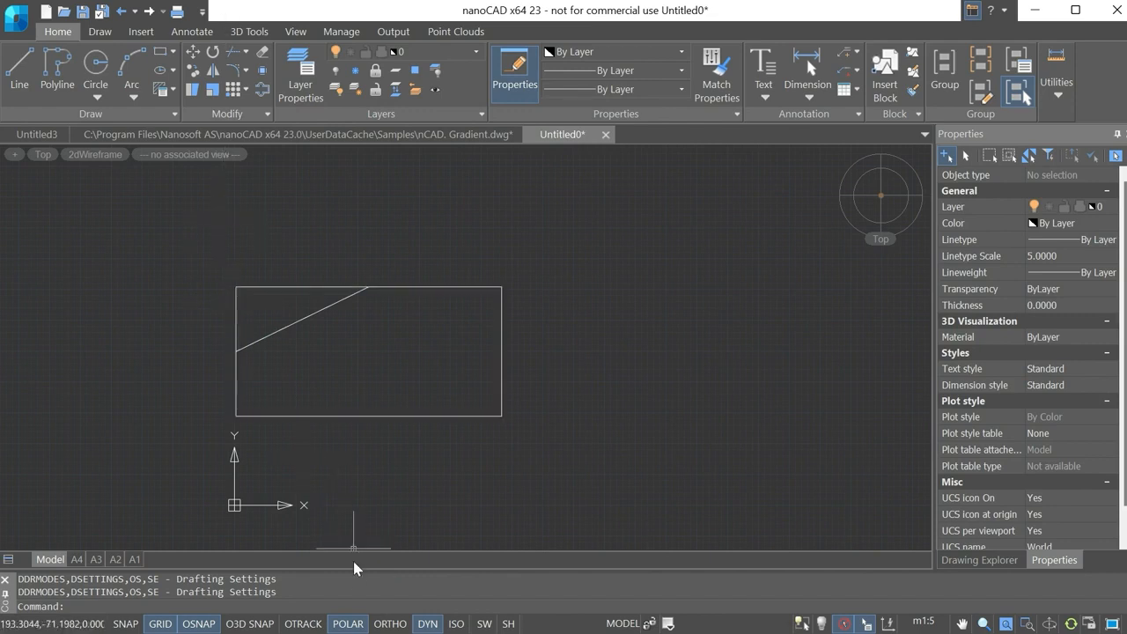
right_click(355, 625)
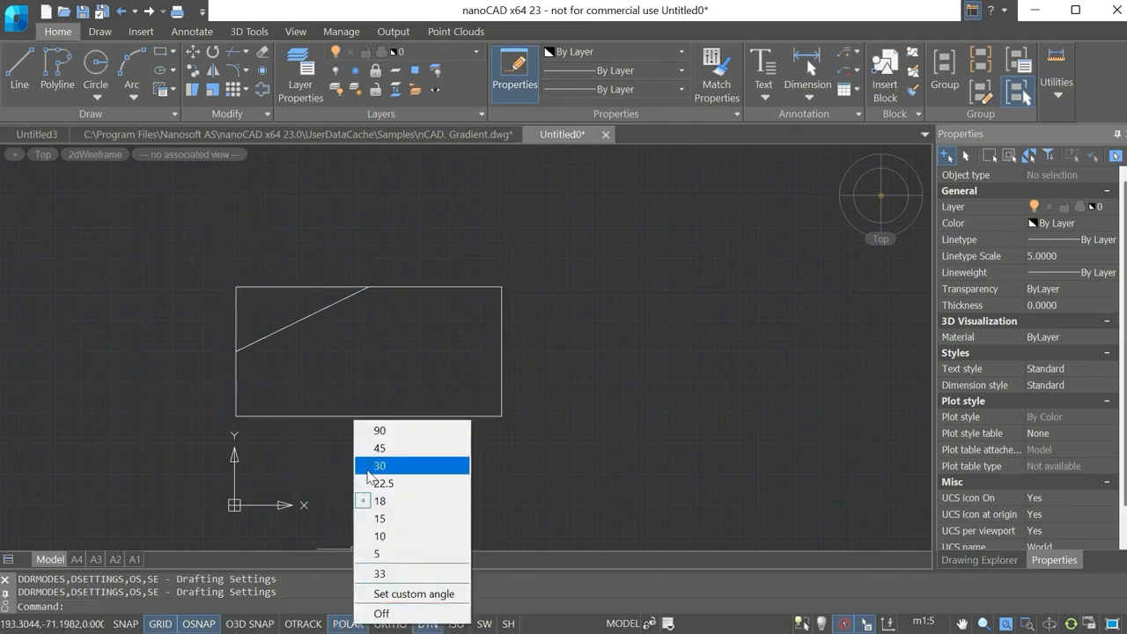
left_click(374, 465)
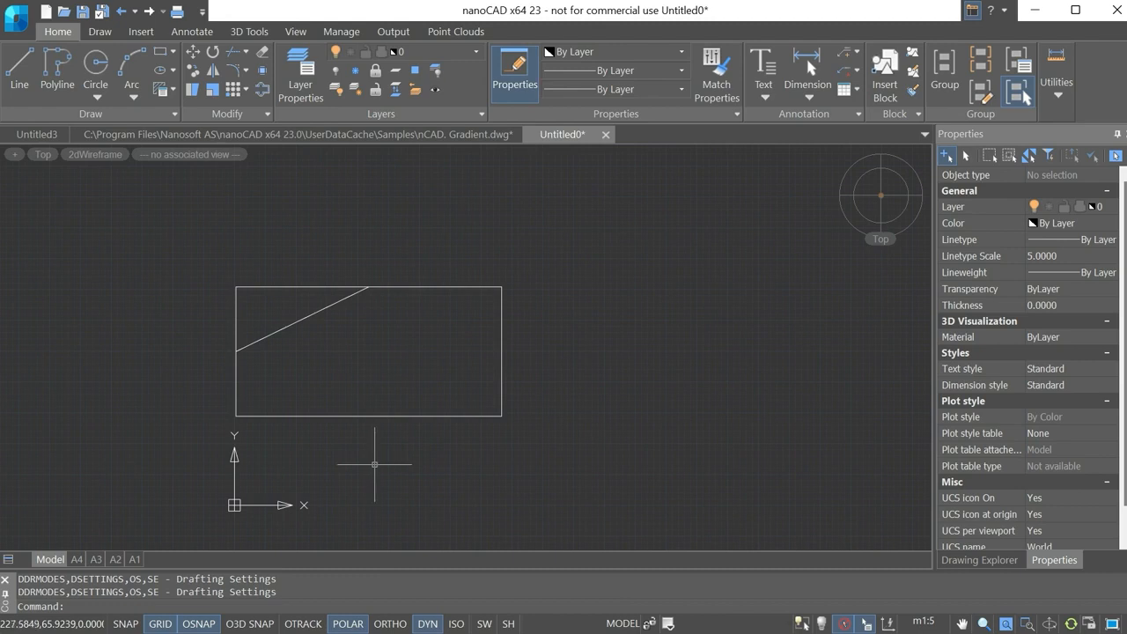
Draw a circle with a radius of about 139, centred on the midpoint of the rectangle's lower edge.
left_click(96, 68)
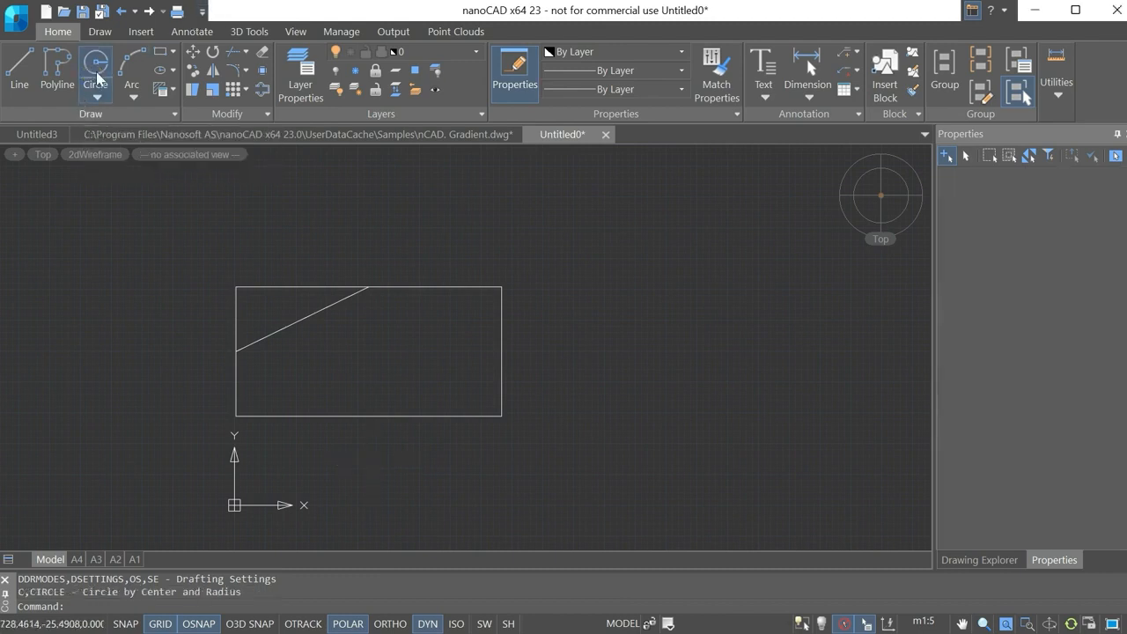
left_click(369, 416)
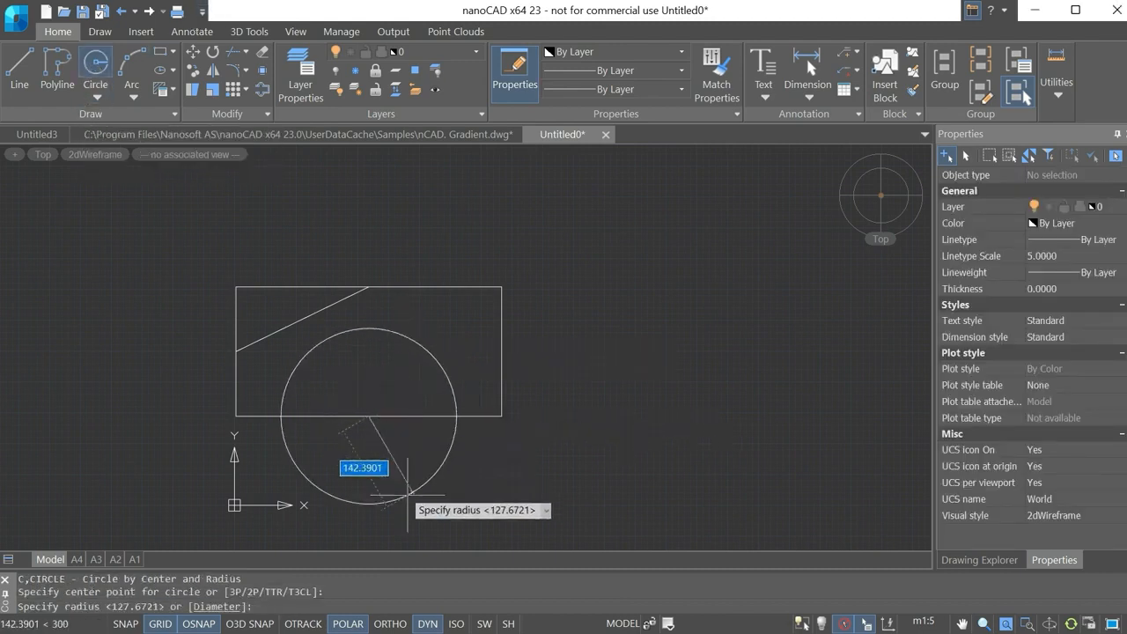
left_click(408, 493)
Draw two lines from the circle's center using polar tracking: about 414 long at 30° and about 182 long at 60°.
type("l")
key("Return")
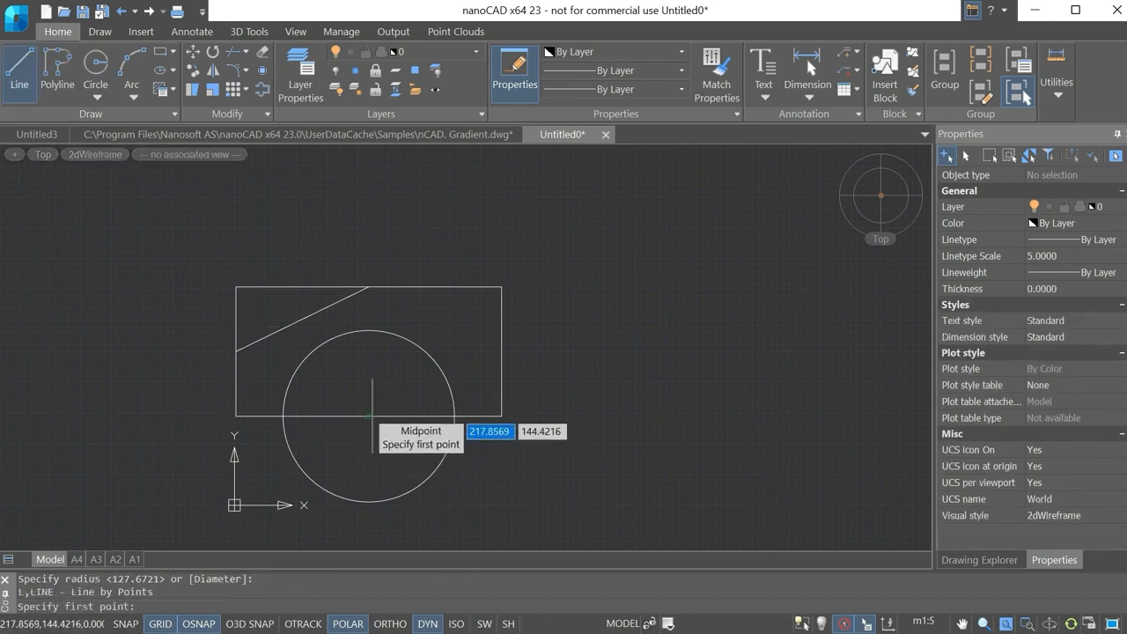
left_click(369, 416)
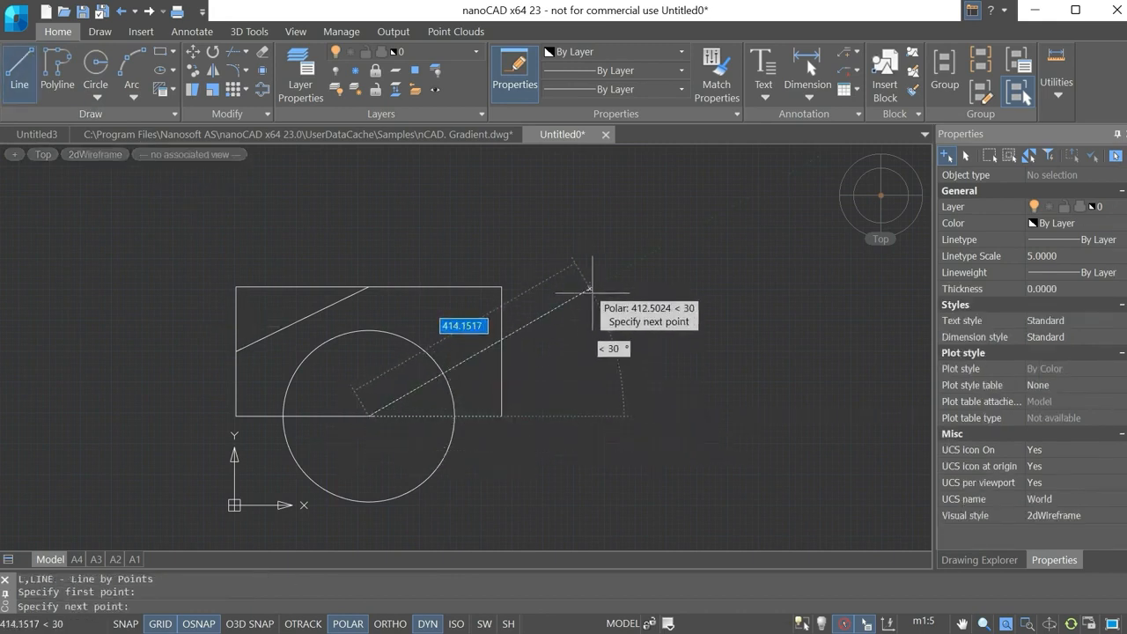
left_click(590, 289)
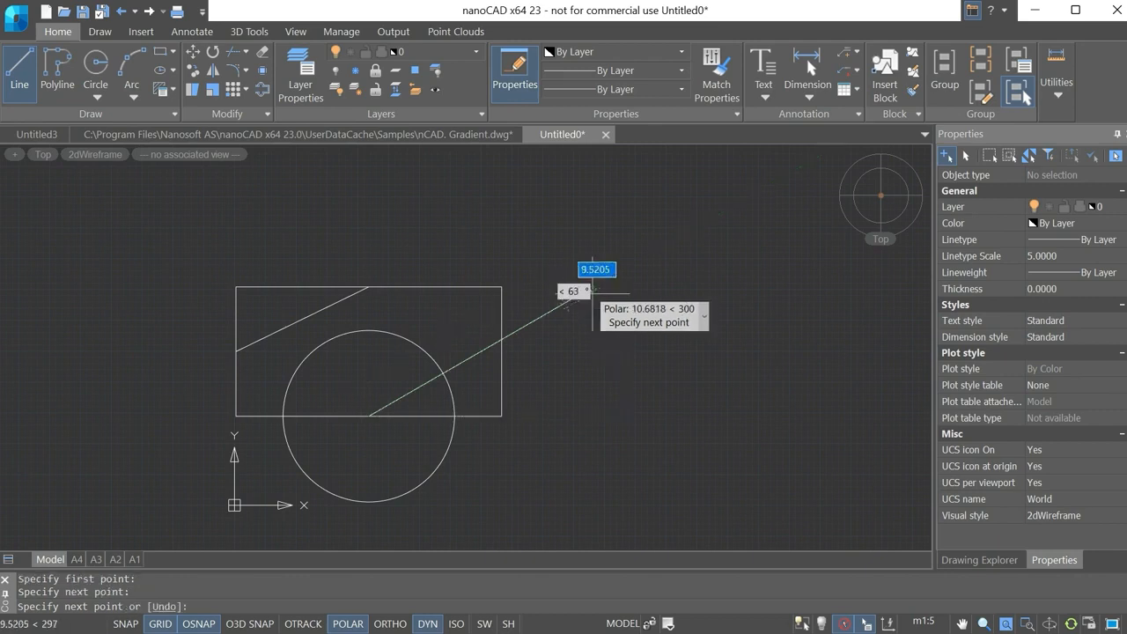
key("Escape")
key("Return")
left_click(368, 416)
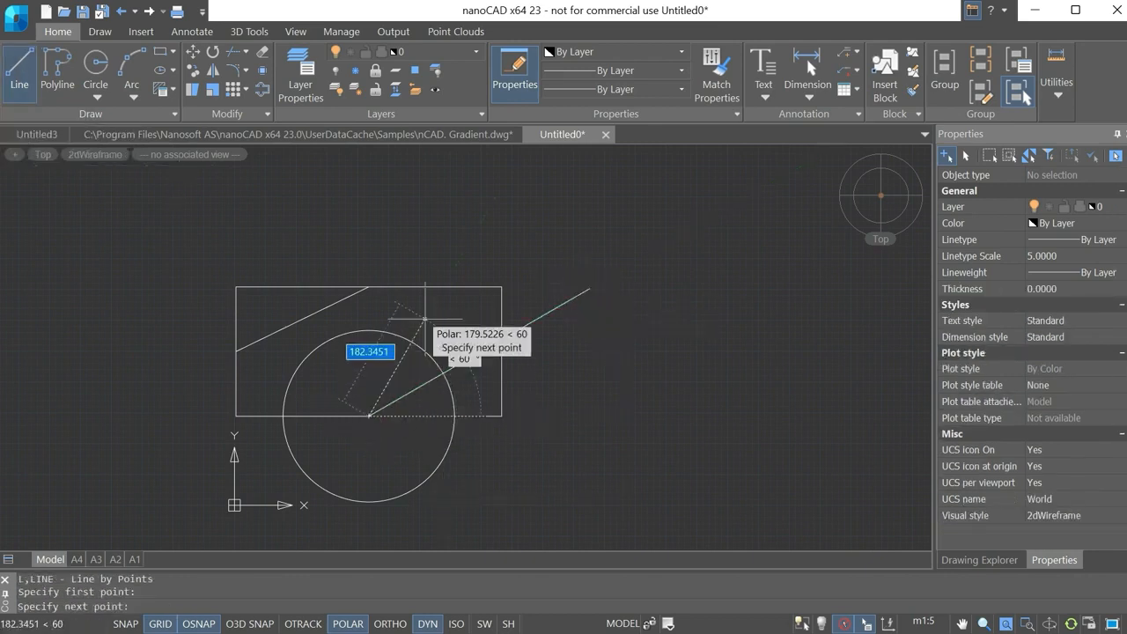
left_click(425, 318)
key("Escape")
Draw two more lines from the circle's center out to the circle, at polar angles of 90° and 120°.
key("Return")
left_click(369, 415)
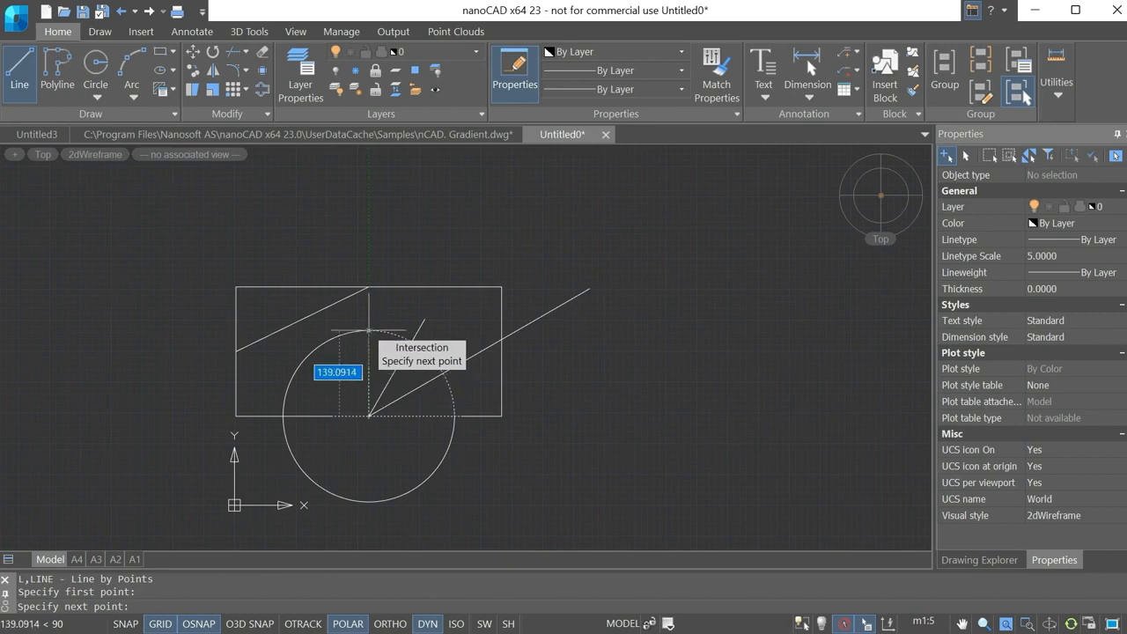
left_click(369, 331)
key("Escape")
key("Return")
left_click(369, 416)
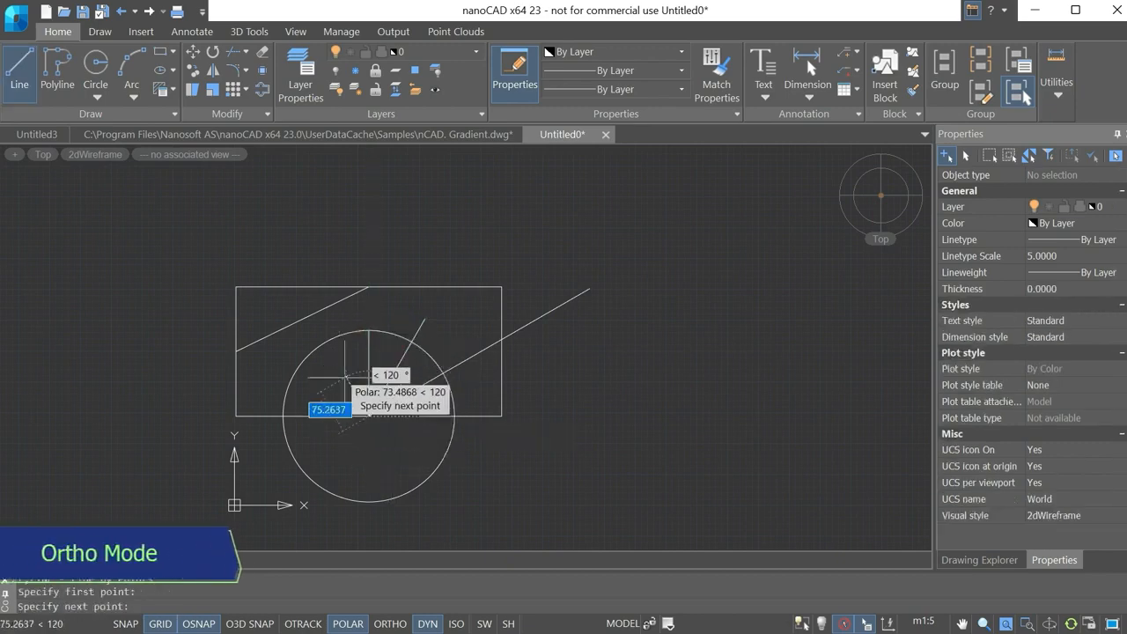
left_click(326, 343)
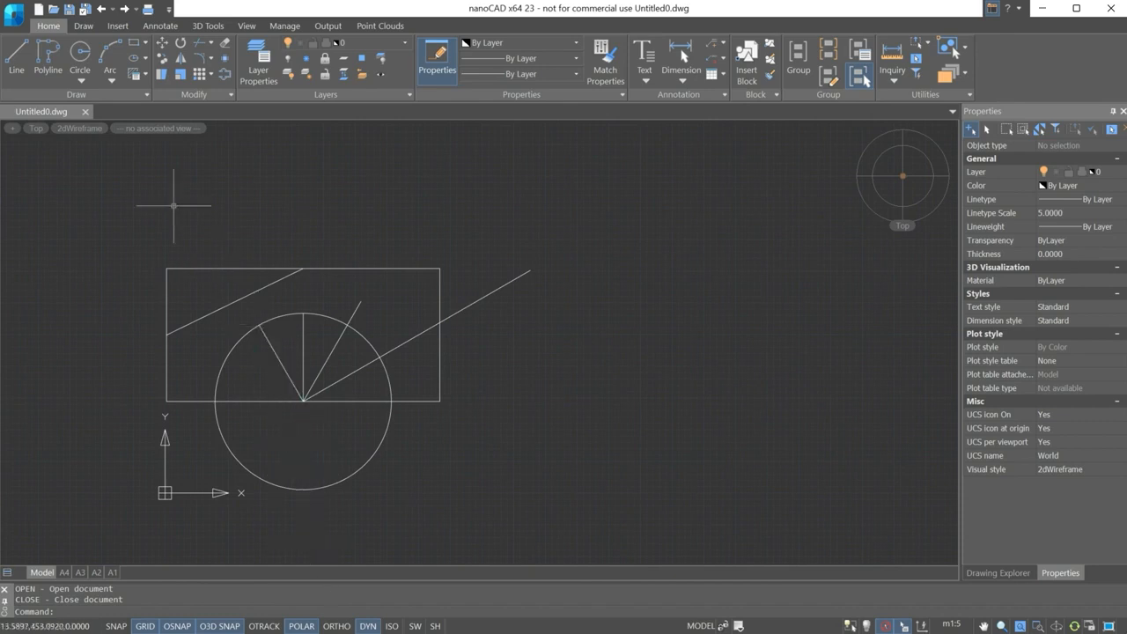
With Ortho mode on, draw a chain of alternating vertical and horizontal lines to the right of the rectangle.
left_click(14, 56)
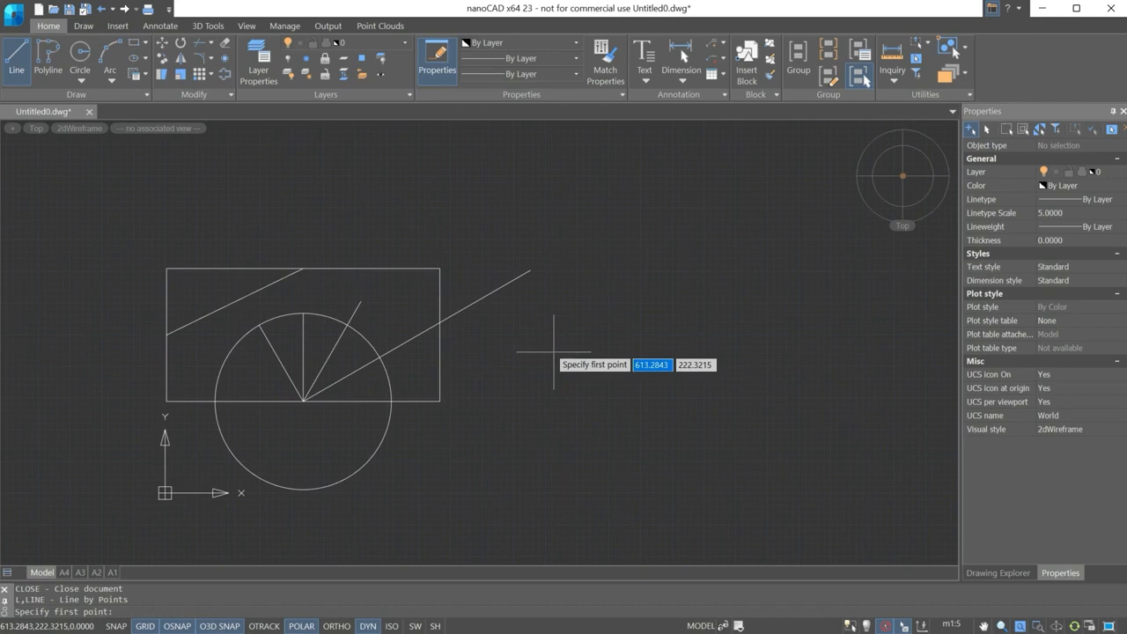
key("F8")
left_click(589, 336)
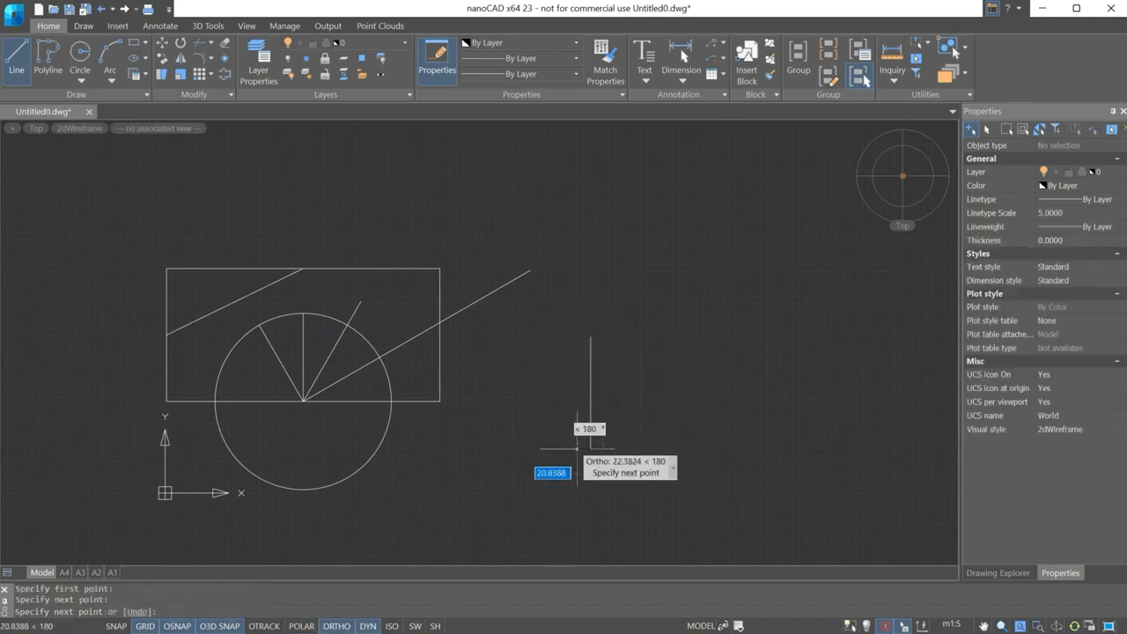
left_click(730, 448)
left_click(750, 379)
left_click(795, 377)
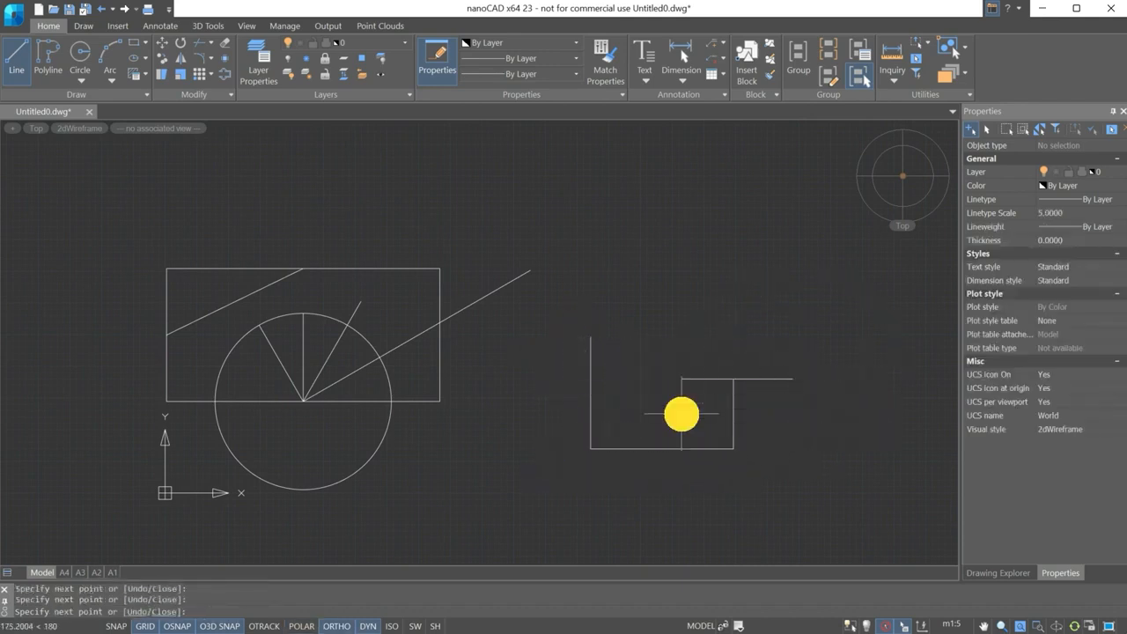
left_click(681, 412)
left_click(683, 483)
left_click(792, 481)
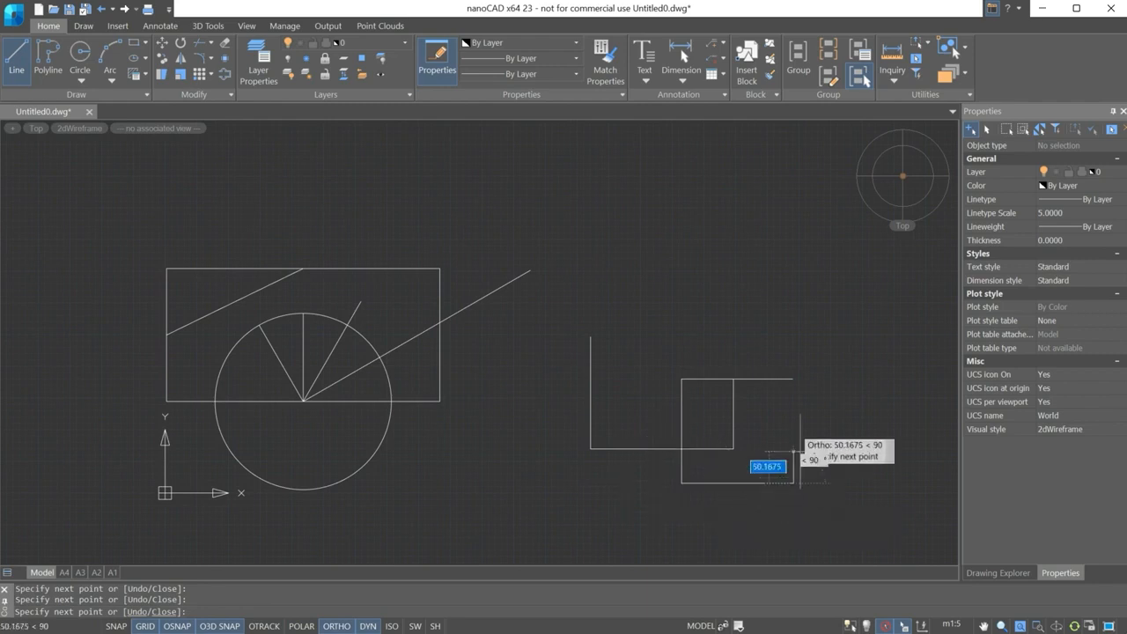
left_click(775, 334)
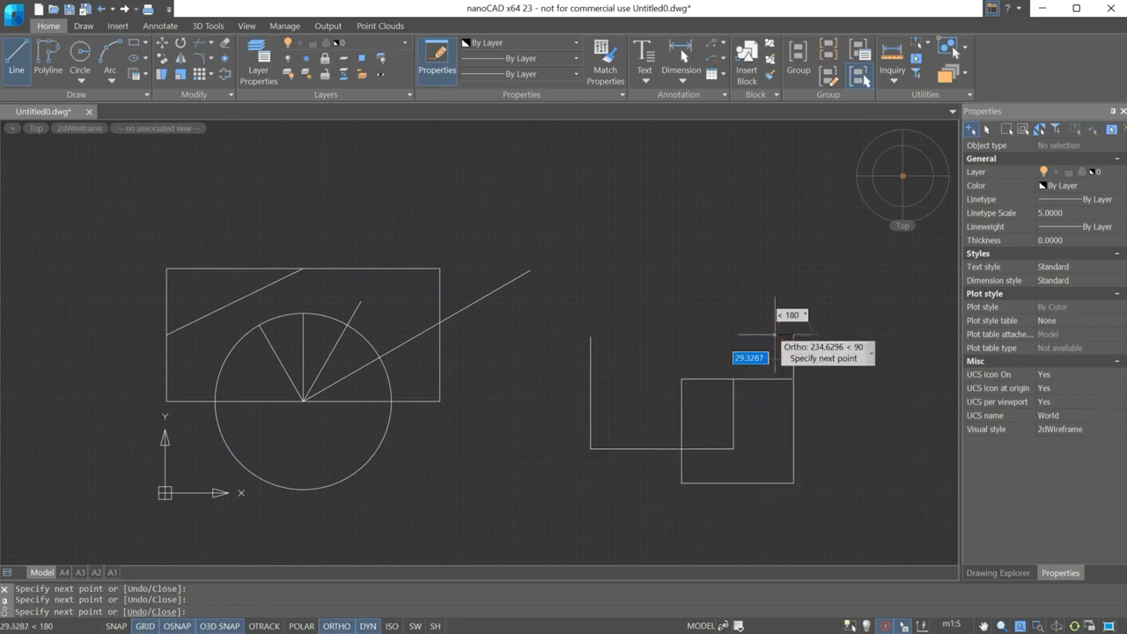
Turn off Ortho mode and end the chain of lines.
left_click(336, 625)
left_click(367, 625)
key("Escape")
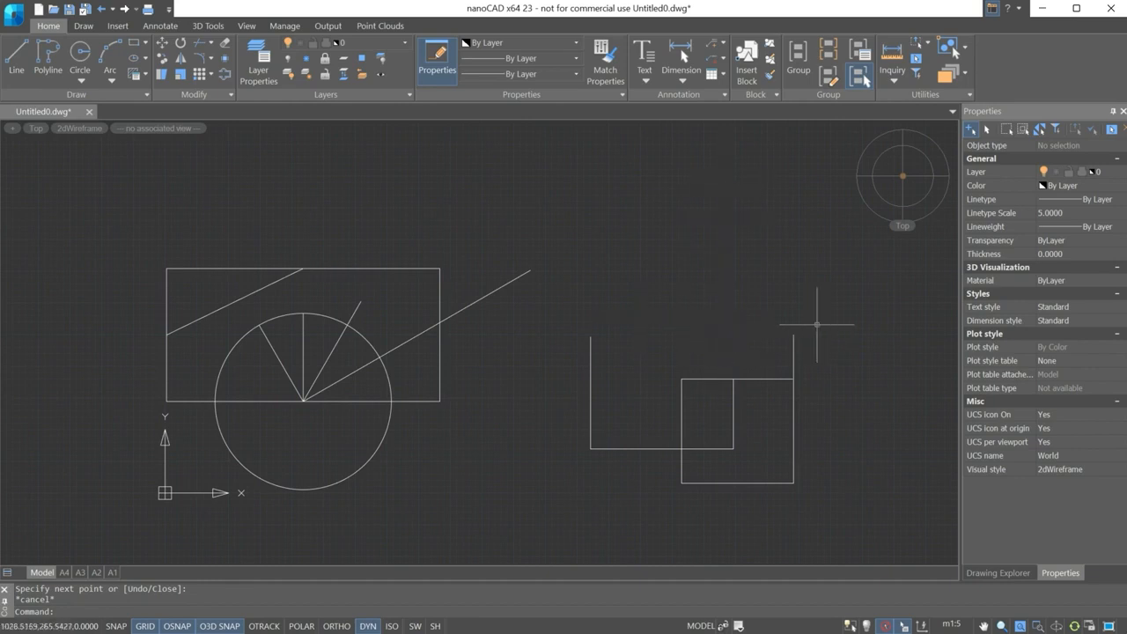
key("ctrl+z")
Set the UCS by point and angle, with its origin at the circle's center and the X-axis along the 30° line.
left_click(247, 25)
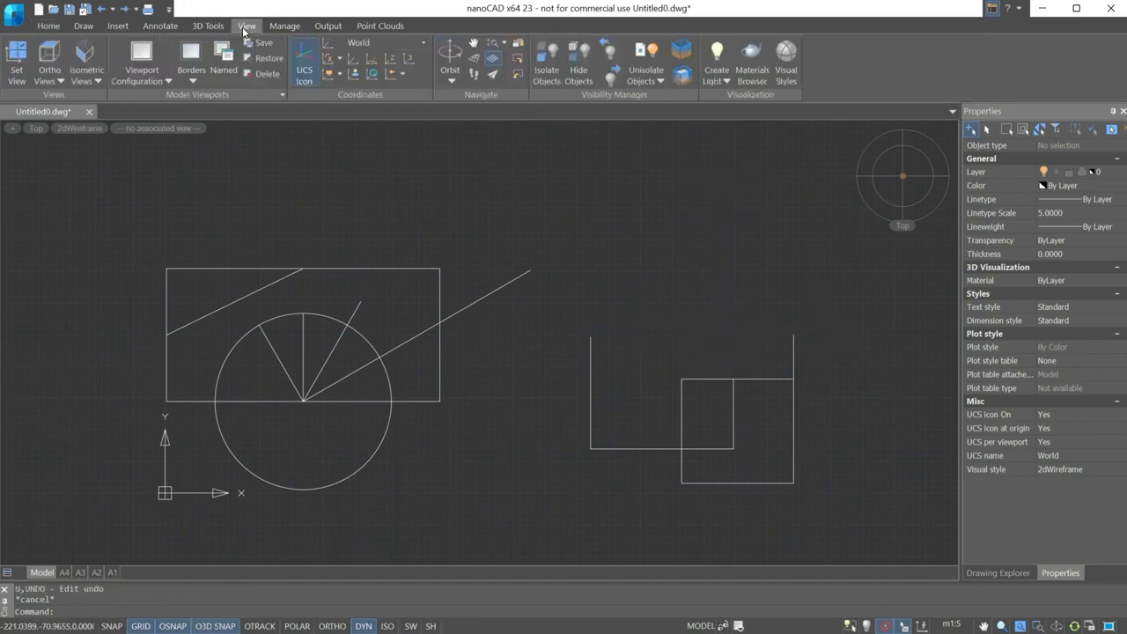
left_click(371, 64)
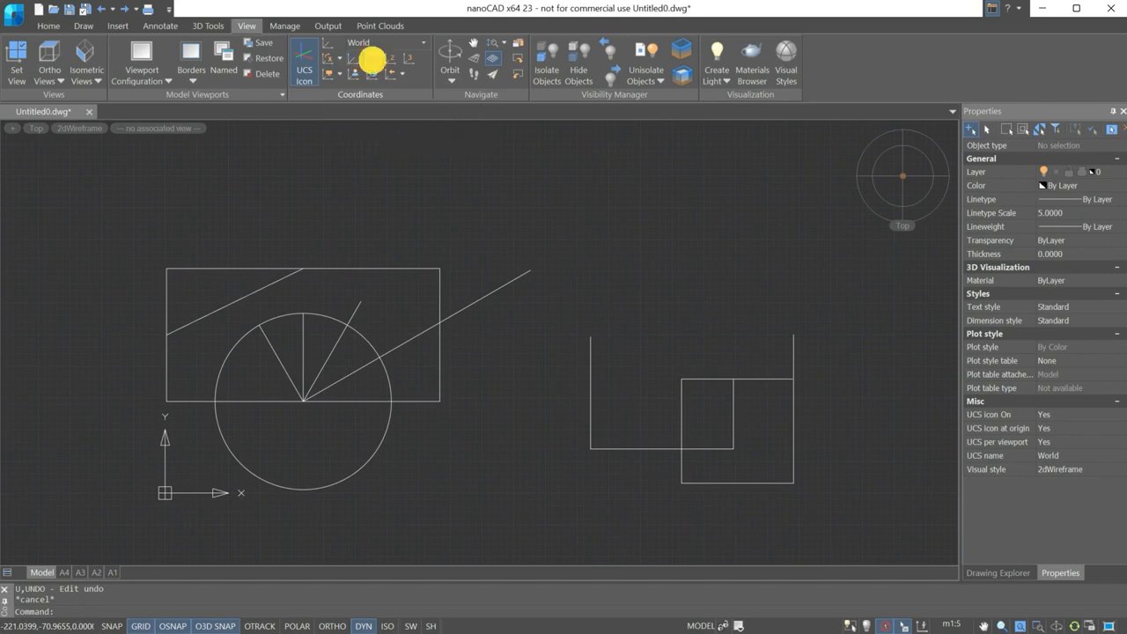
left_click(306, 401)
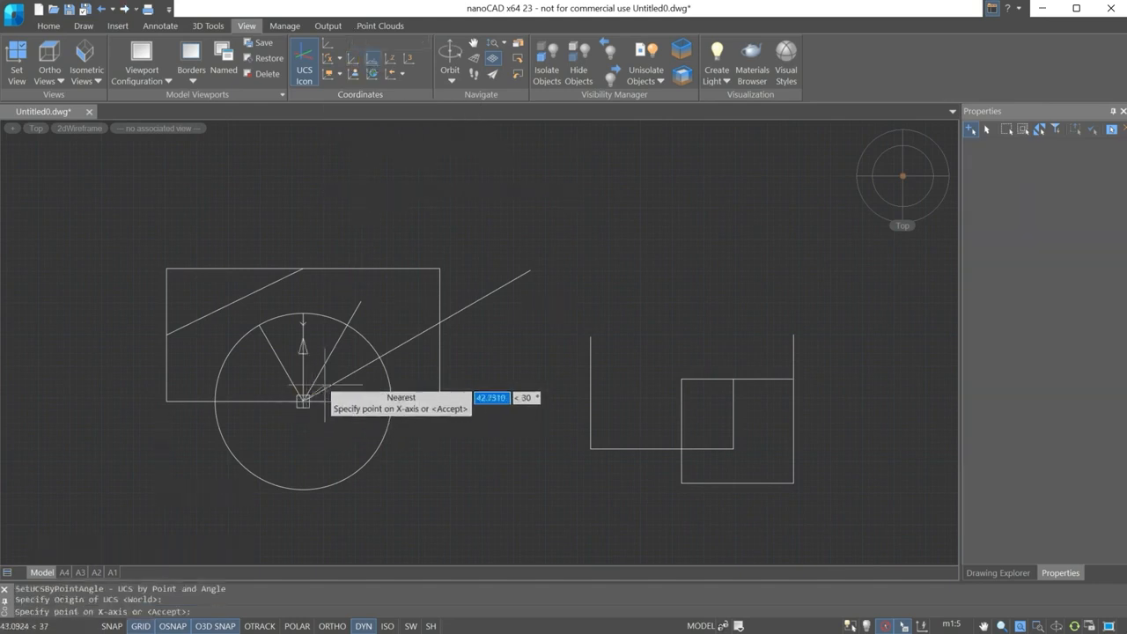
left_click(380, 357)
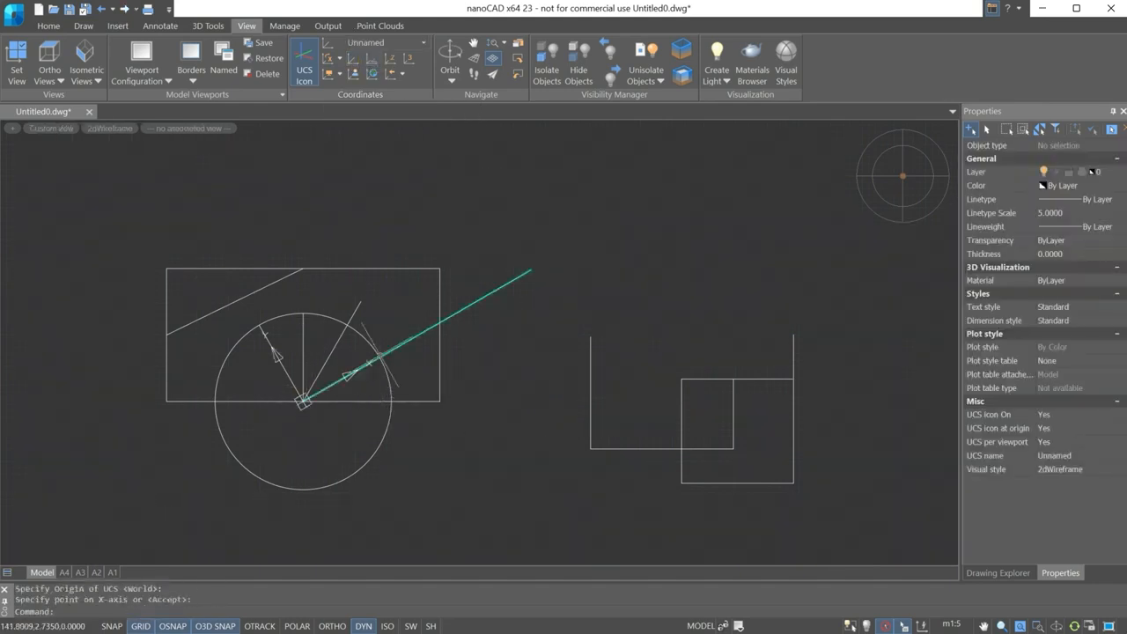
With Ortho mode on, draw a chain of perpendicular lines aligned to the rotated UCS in the empty area beyond the rectangle.
left_click(332, 626)
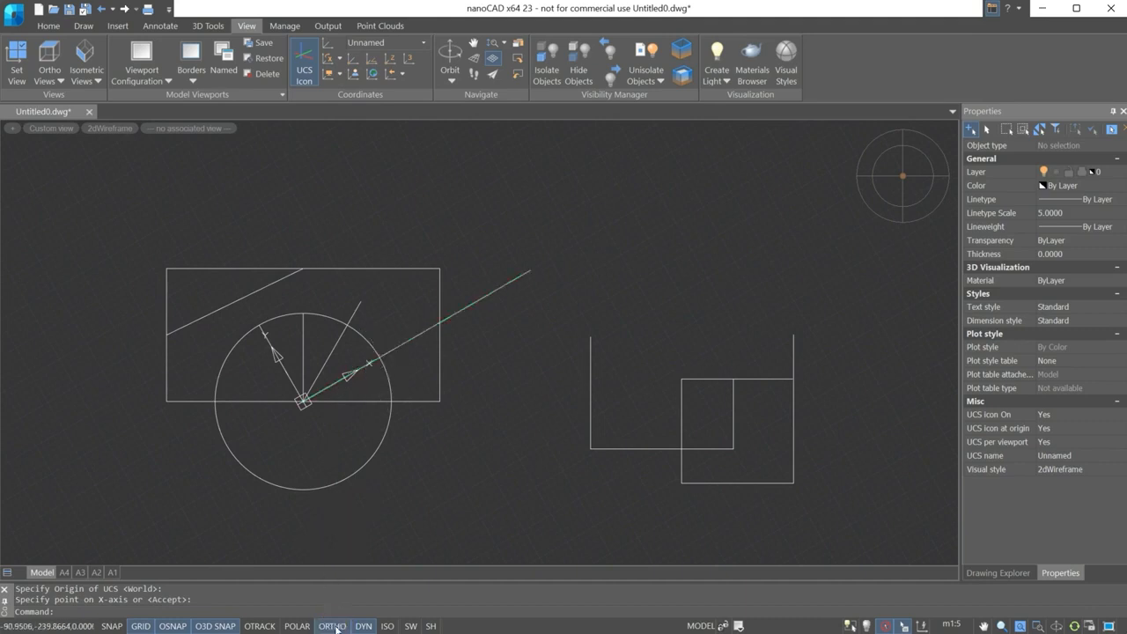
left_click(44, 26)
left_click(17, 64)
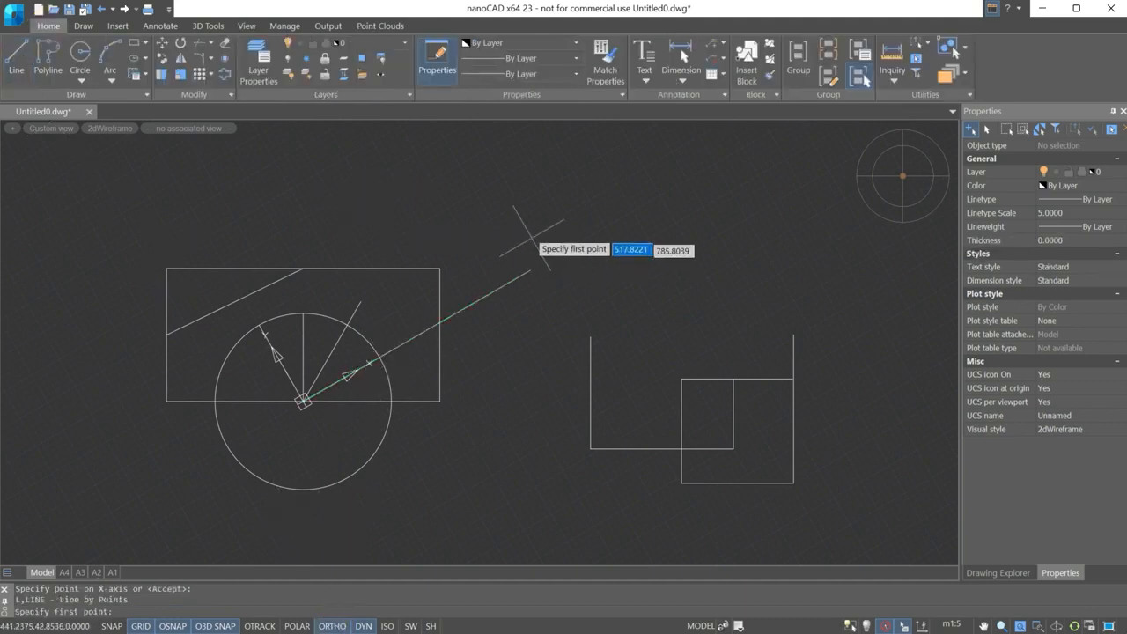
left_click(640, 220)
left_click(689, 314)
left_click(745, 299)
left_click(734, 238)
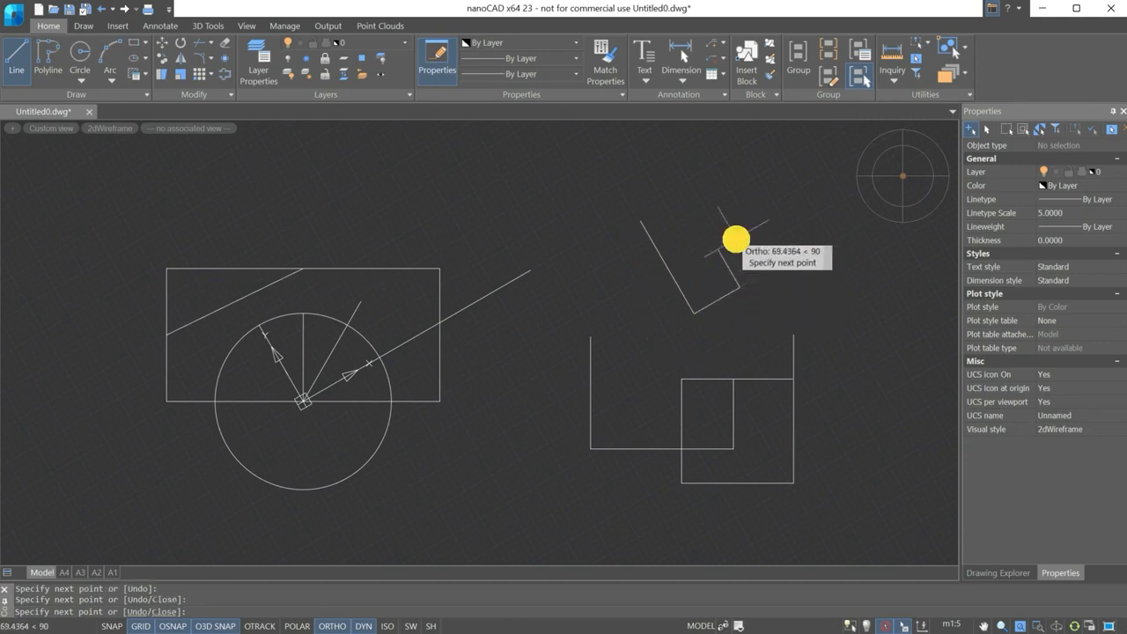
left_click(762, 223)
left_click(807, 301)
left_click(663, 383)
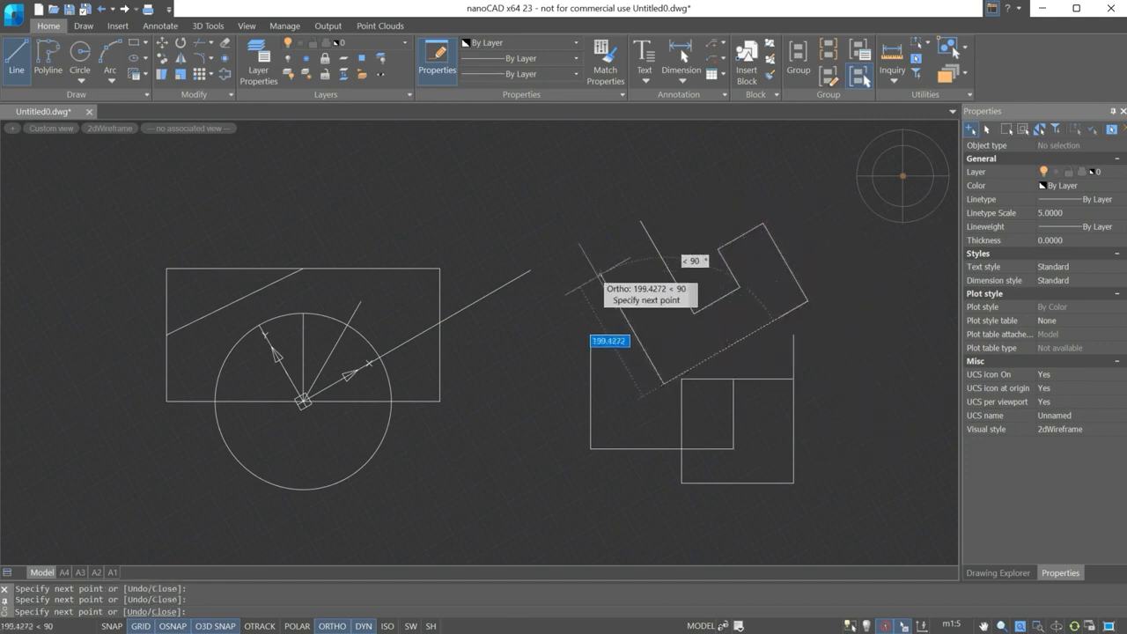
left_click(602, 276)
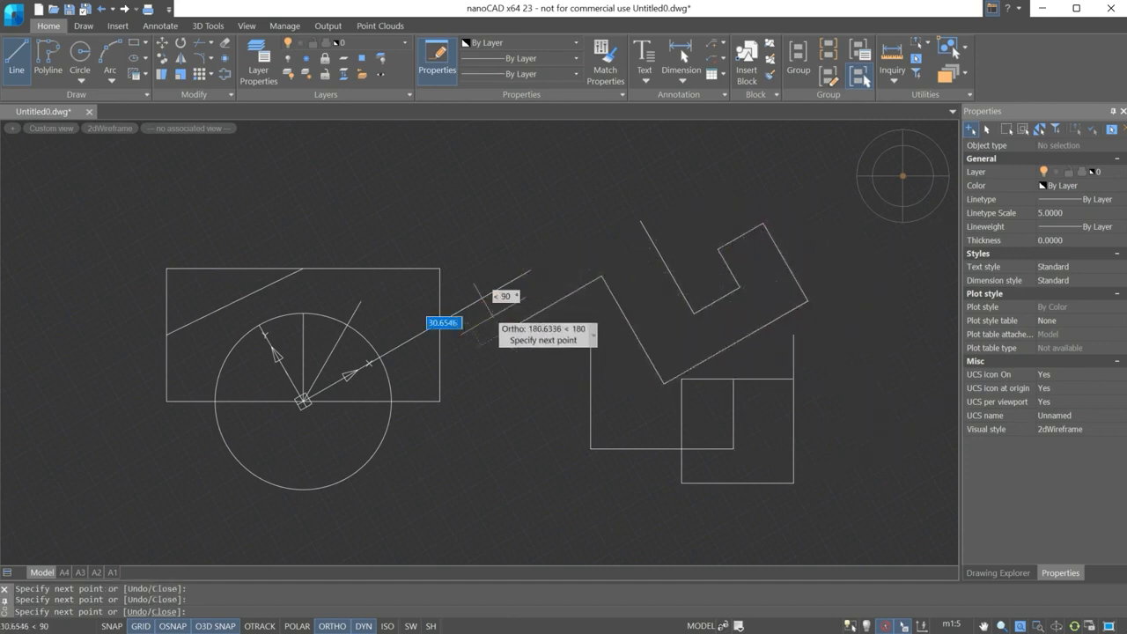
left_click(491, 316)
key("Return")
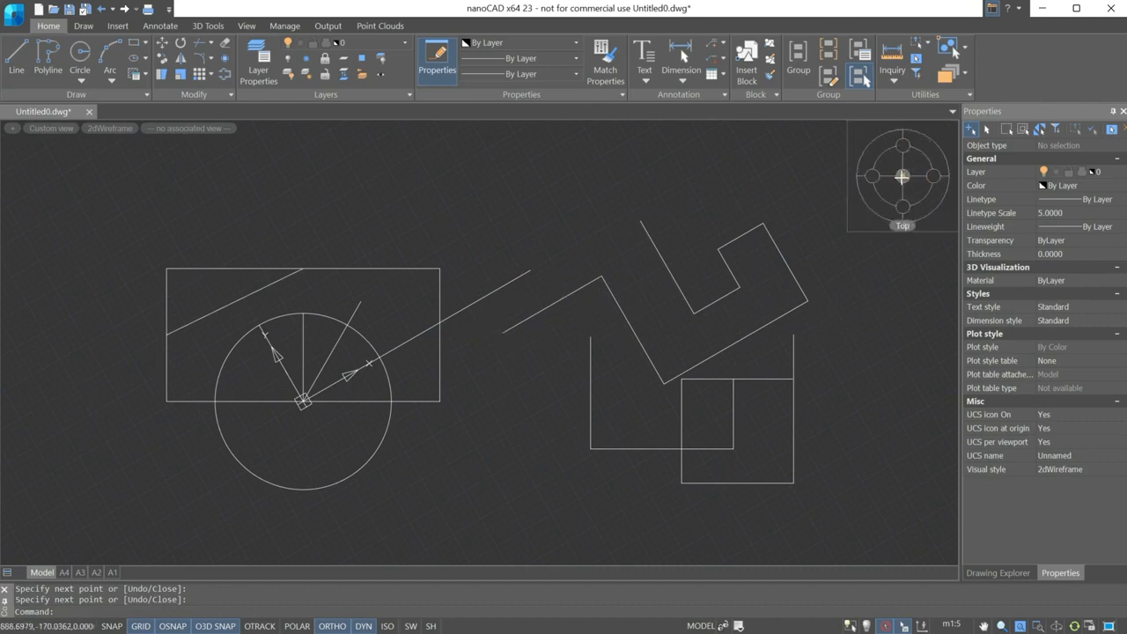
Switch to the Top view, and undo the recent operations back to the World UCS, before the Ortho line chains.
left_click(902, 176)
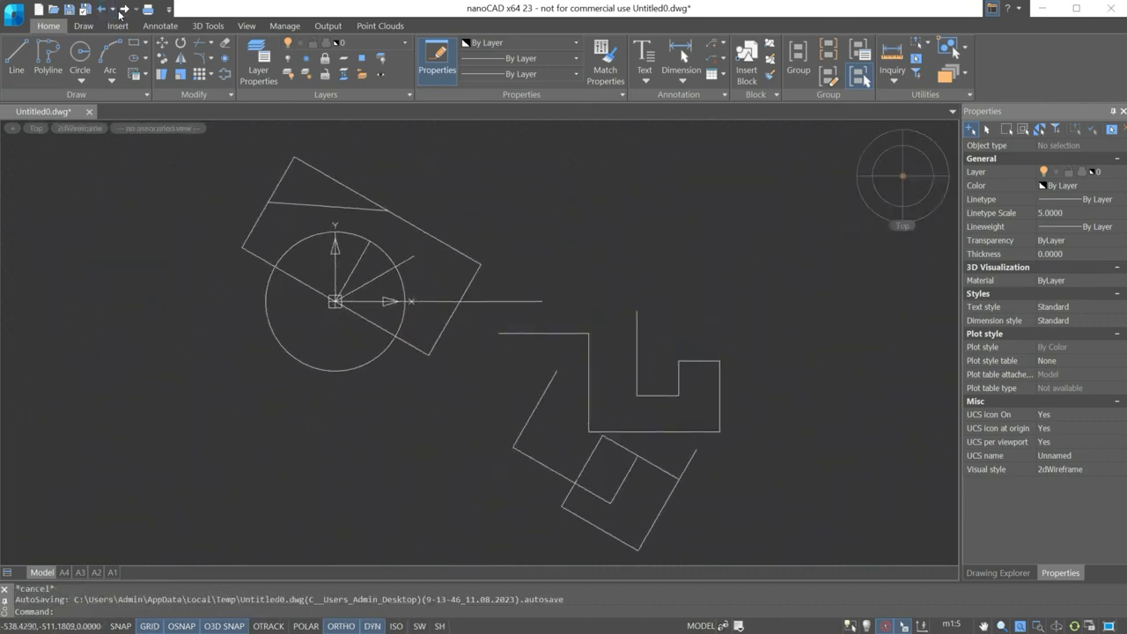
left_click(113, 8)
left_click(117, 61)
left_click(117, 60)
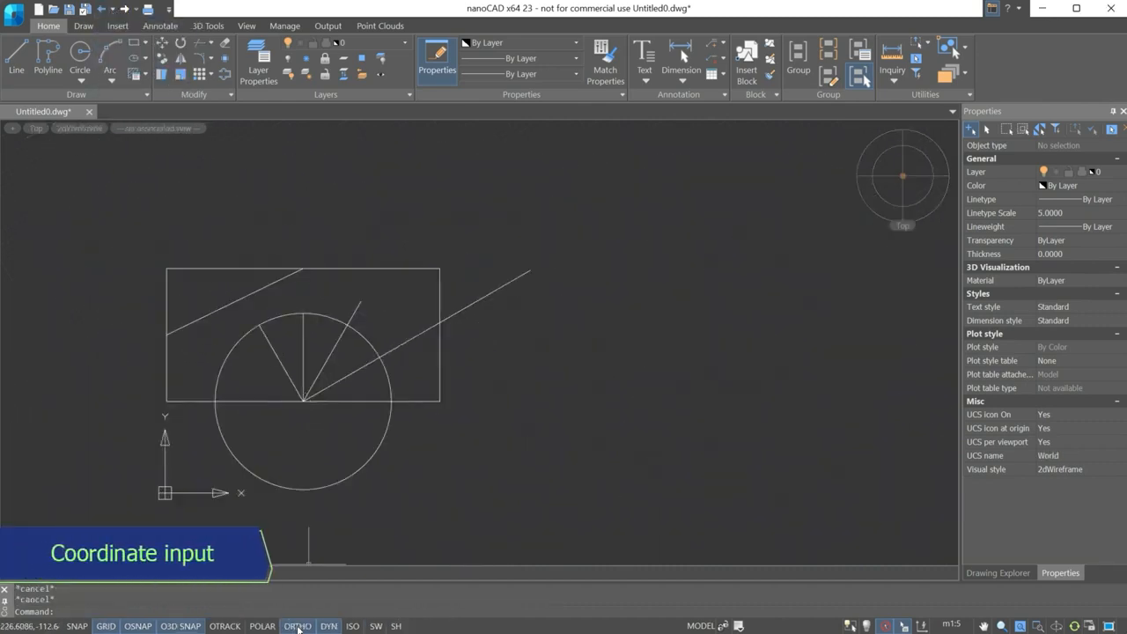
With polar tracking on, draw a line 300 long at 35° from the rectangle's lower-right corner, continued by a vertical line downward.
left_click(262, 626)
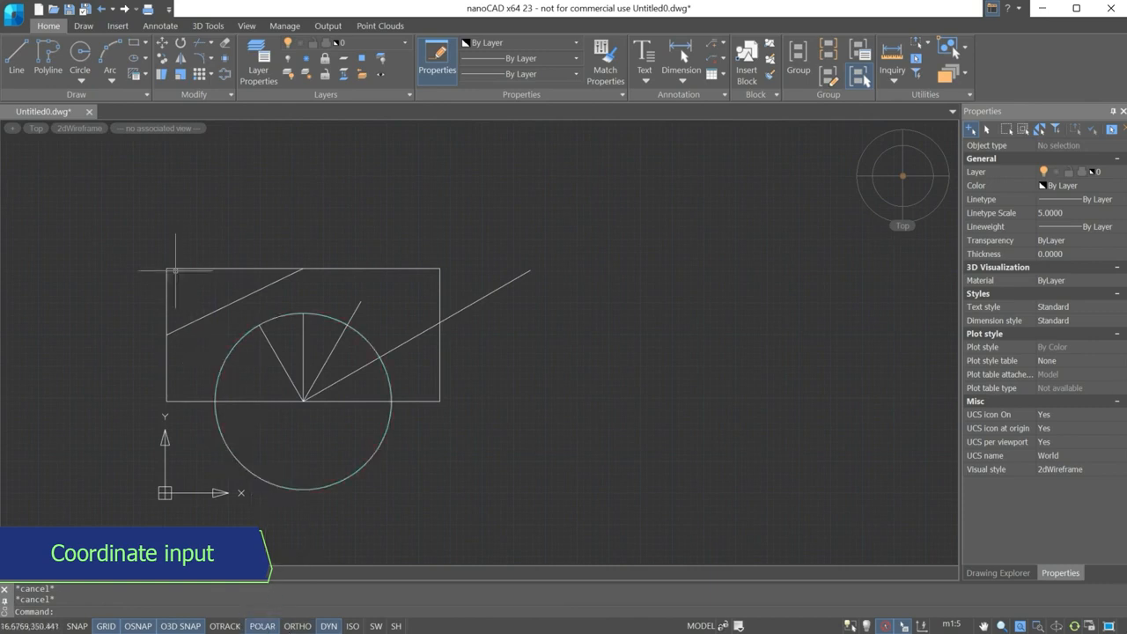
left_click(17, 60)
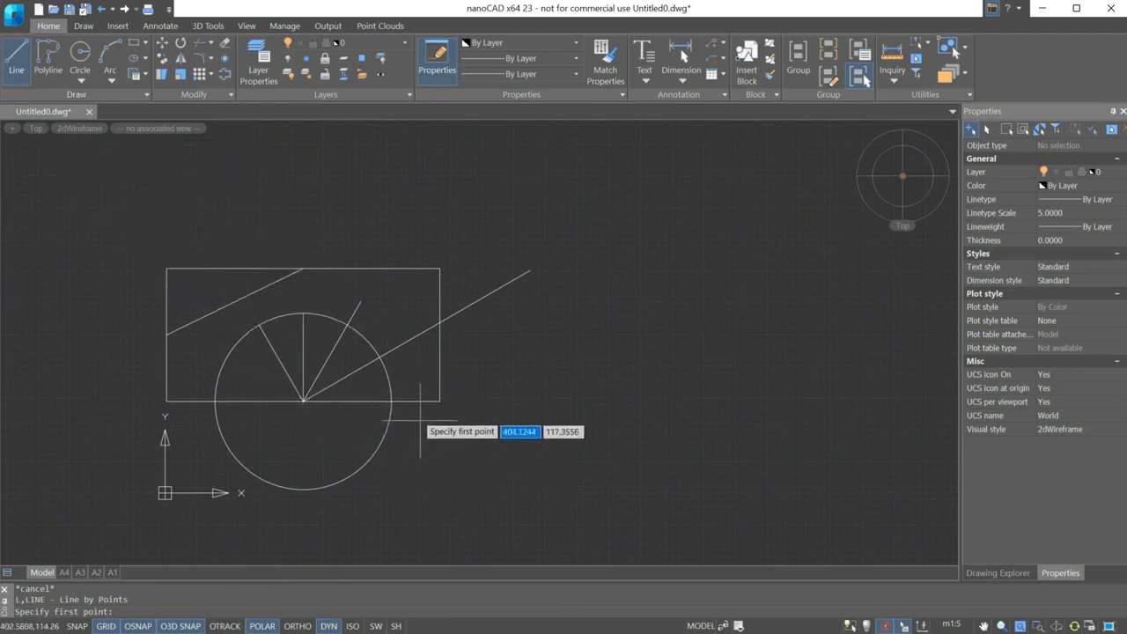
left_click(440, 401)
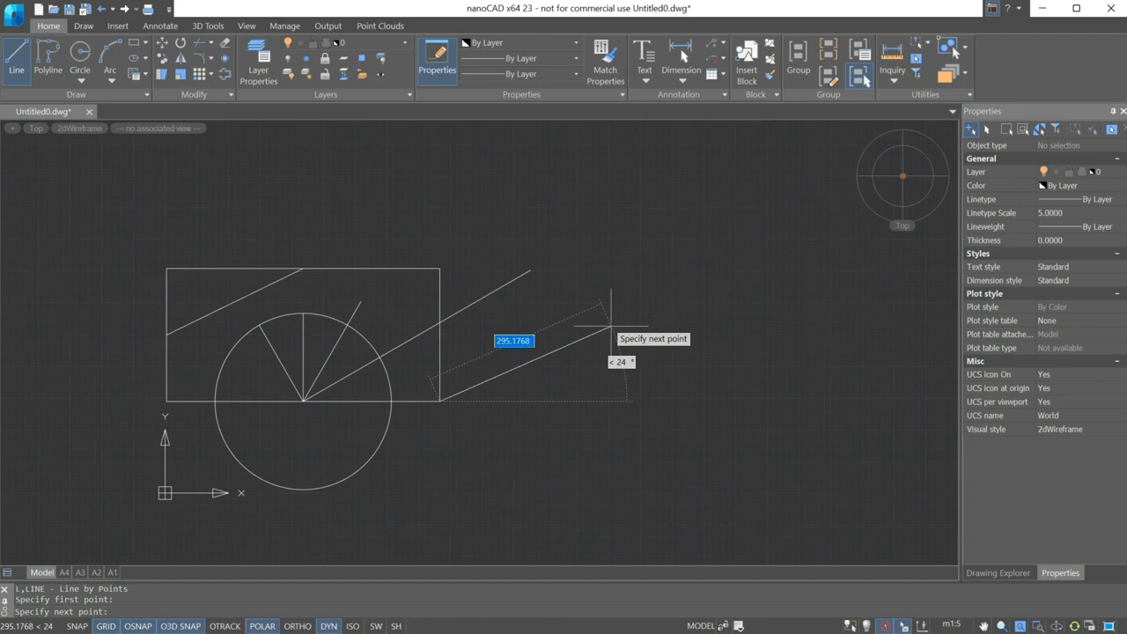
type("300")
key("Tab")
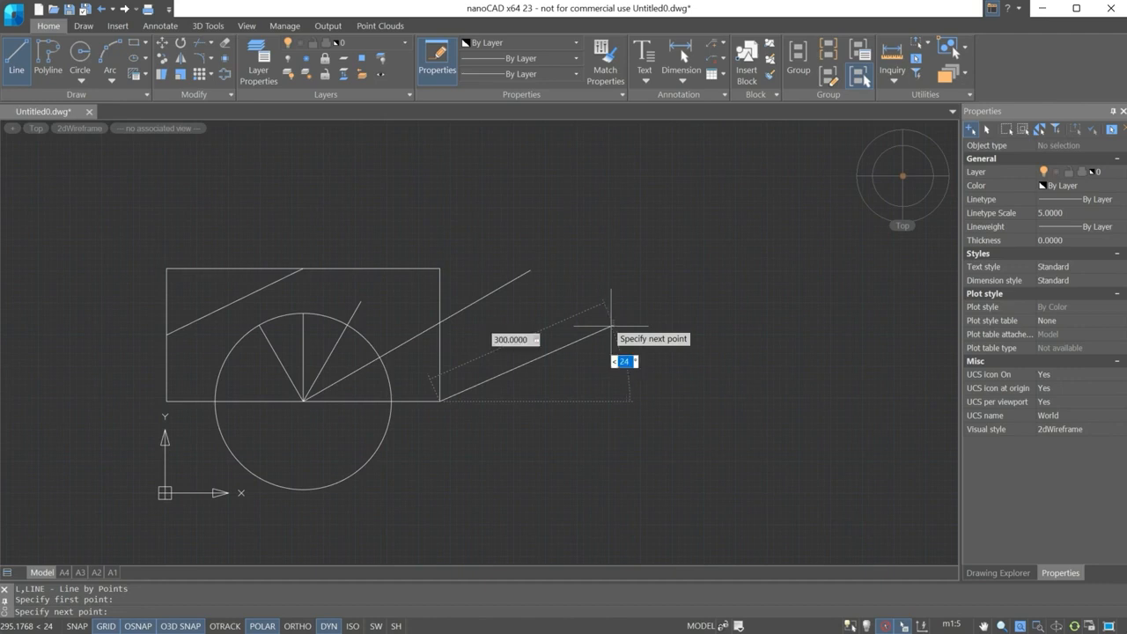
type("35")
key("Return")
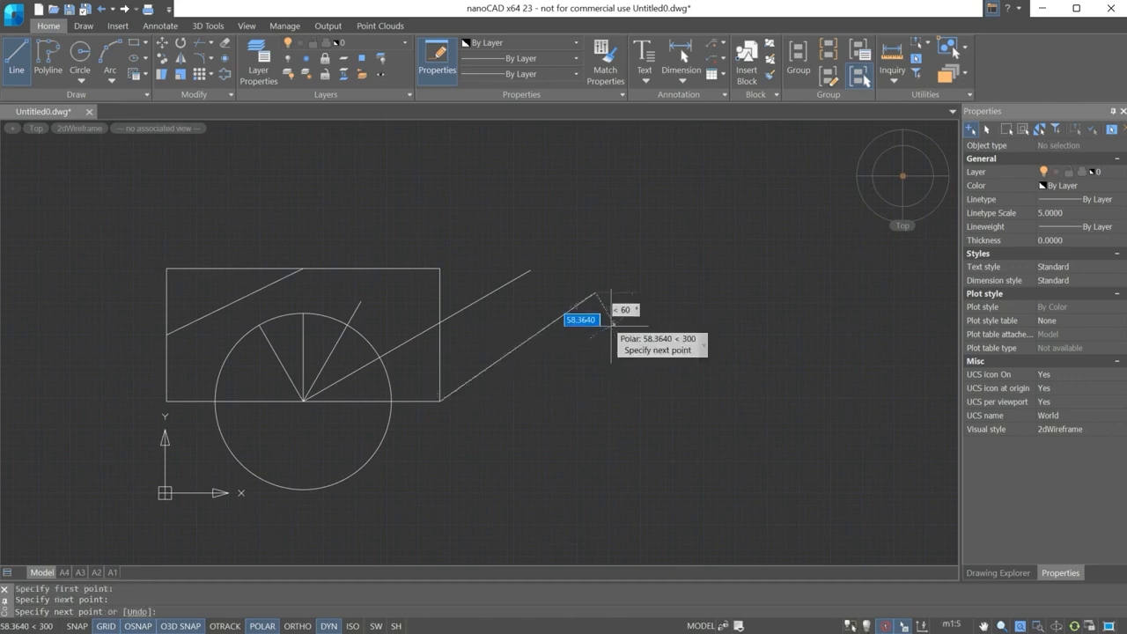
left_click(595, 416)
key("Escape")
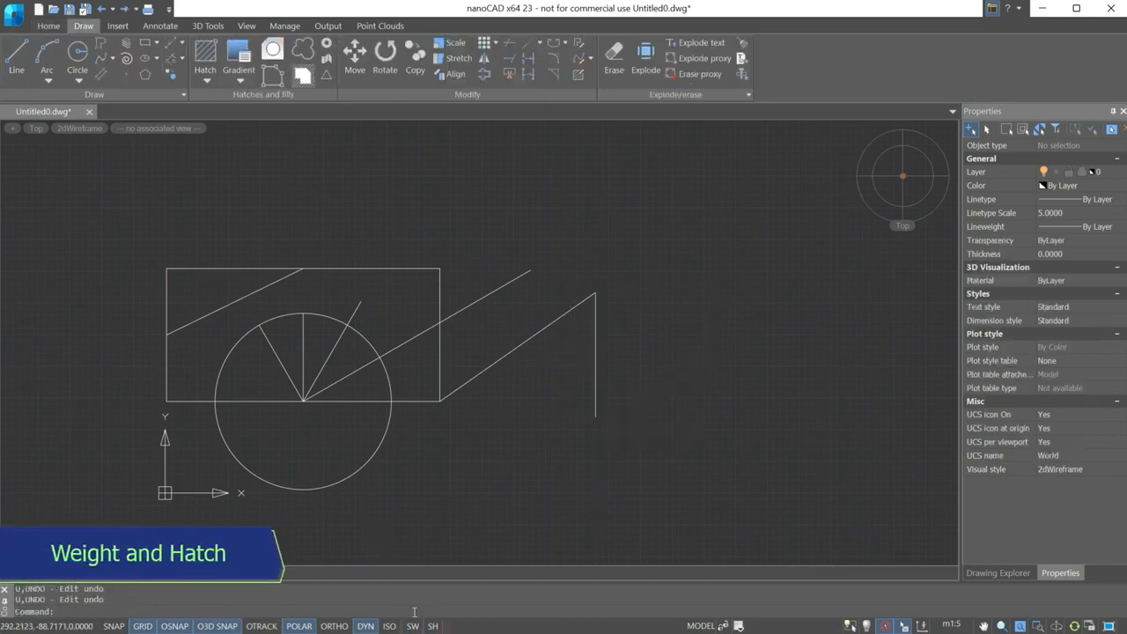
Set the lineweight of the two connected lines beside the rectangle to 1.40 mm and turn on lineweight display.
left_click(661, 369)
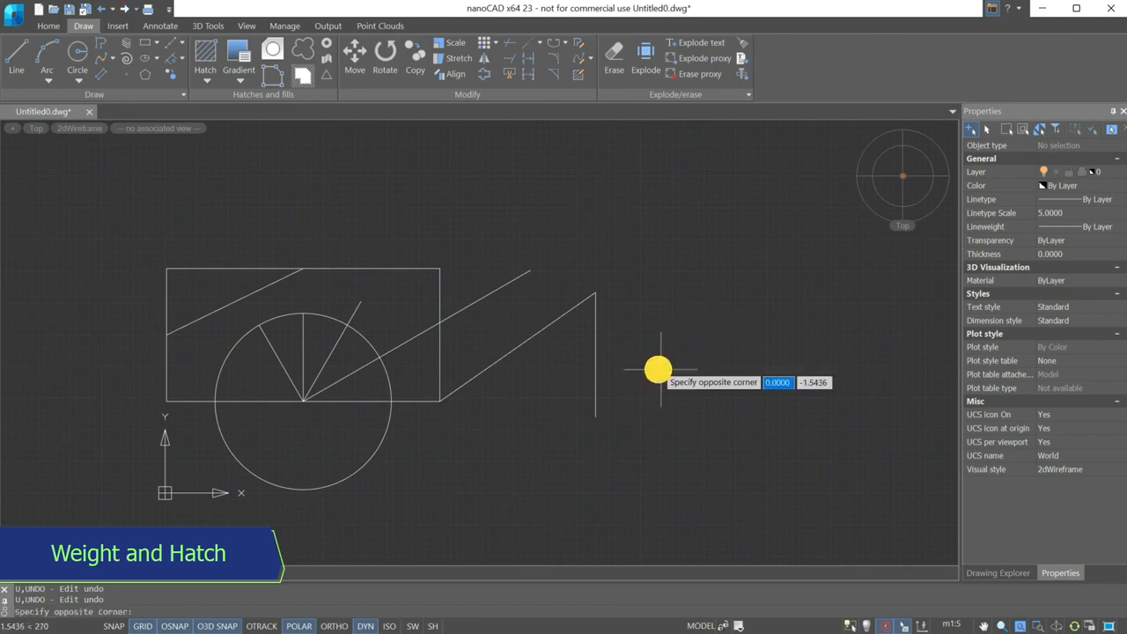
left_click(560, 297)
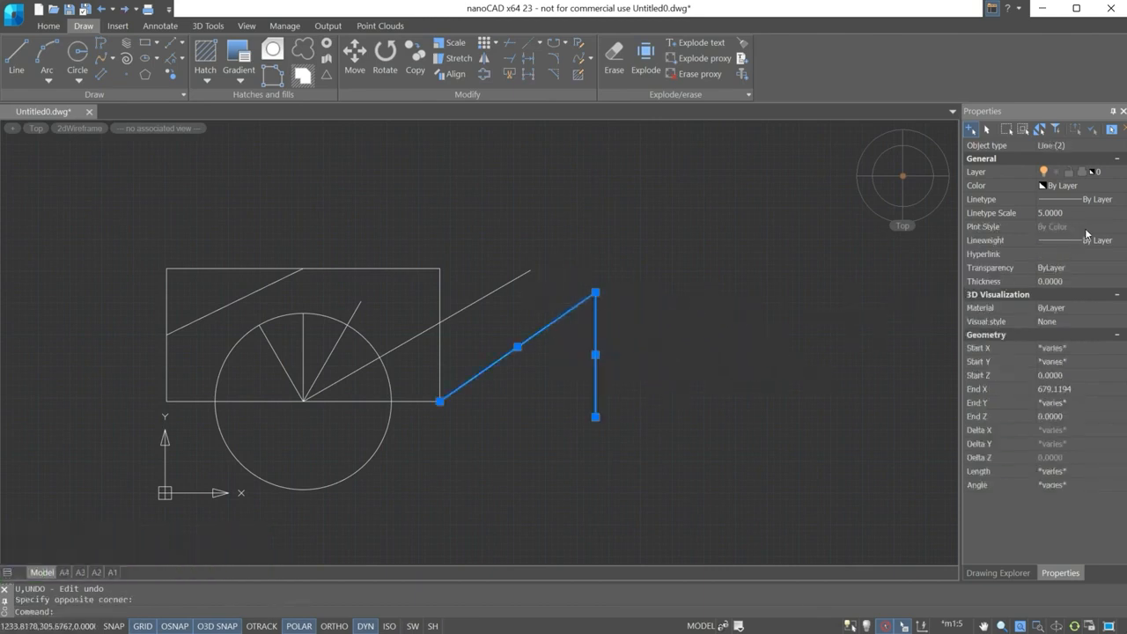
left_click(1115, 241)
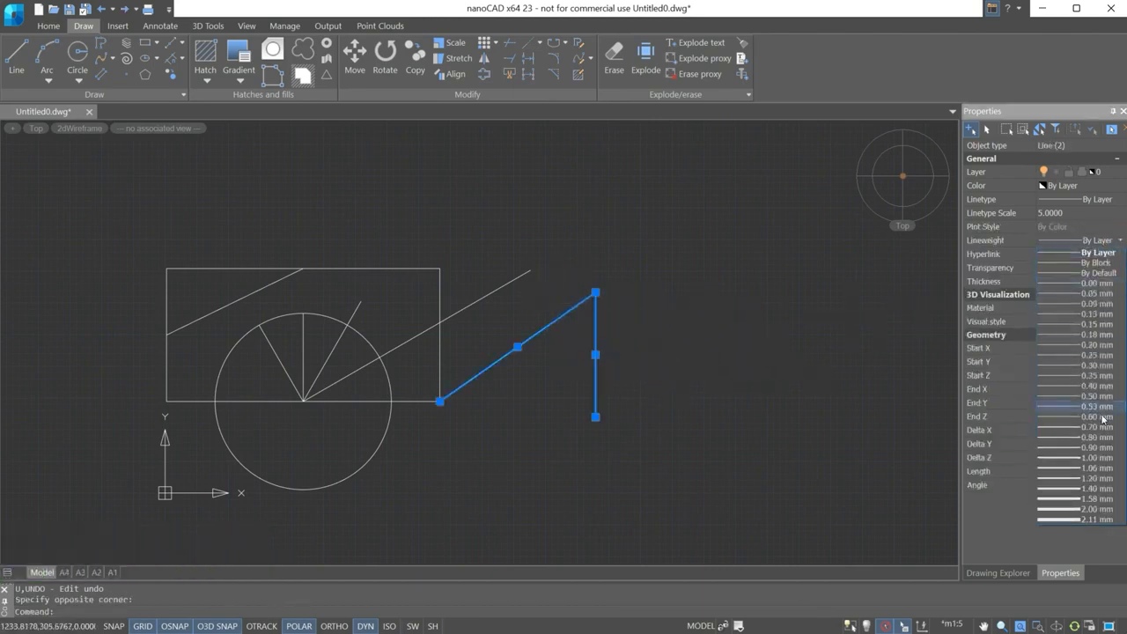
left_click(1074, 488)
left_click(411, 626)
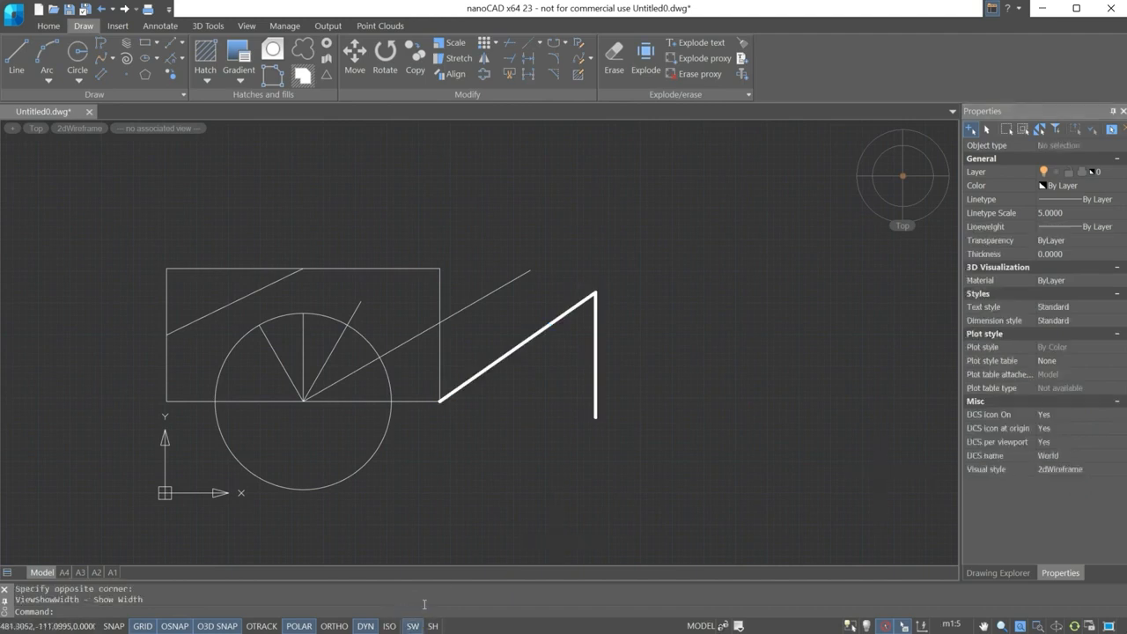
Turn on hatch display and apply a Fast Hatch to the lower half of the circle.
left_click(432, 625)
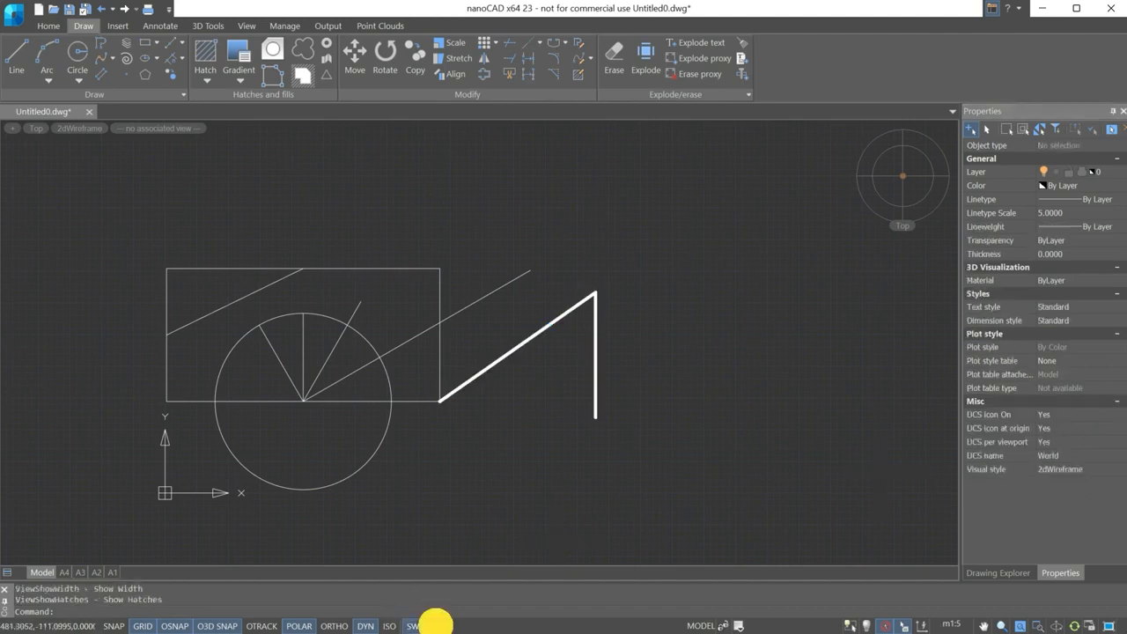
left_click(350, 478)
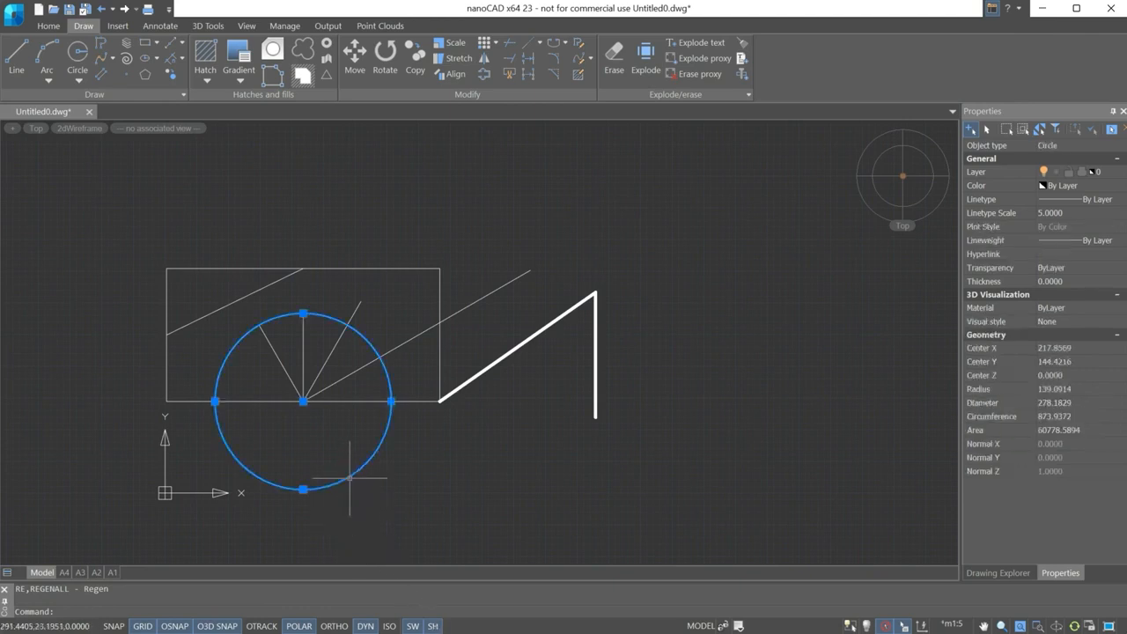
left_click(209, 81)
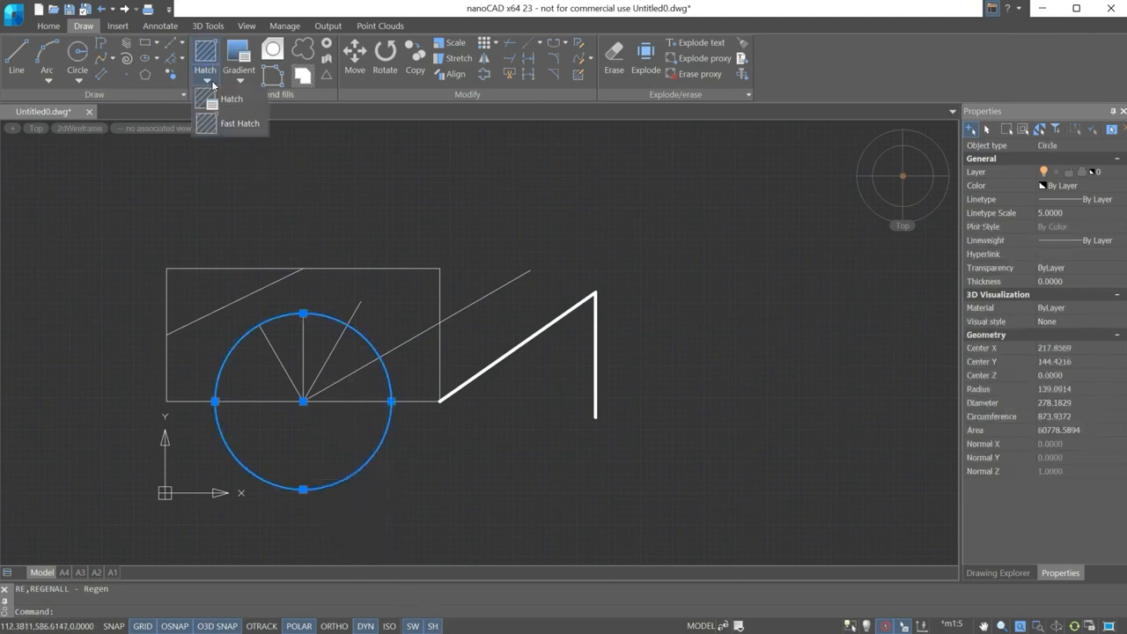
left_click(223, 124)
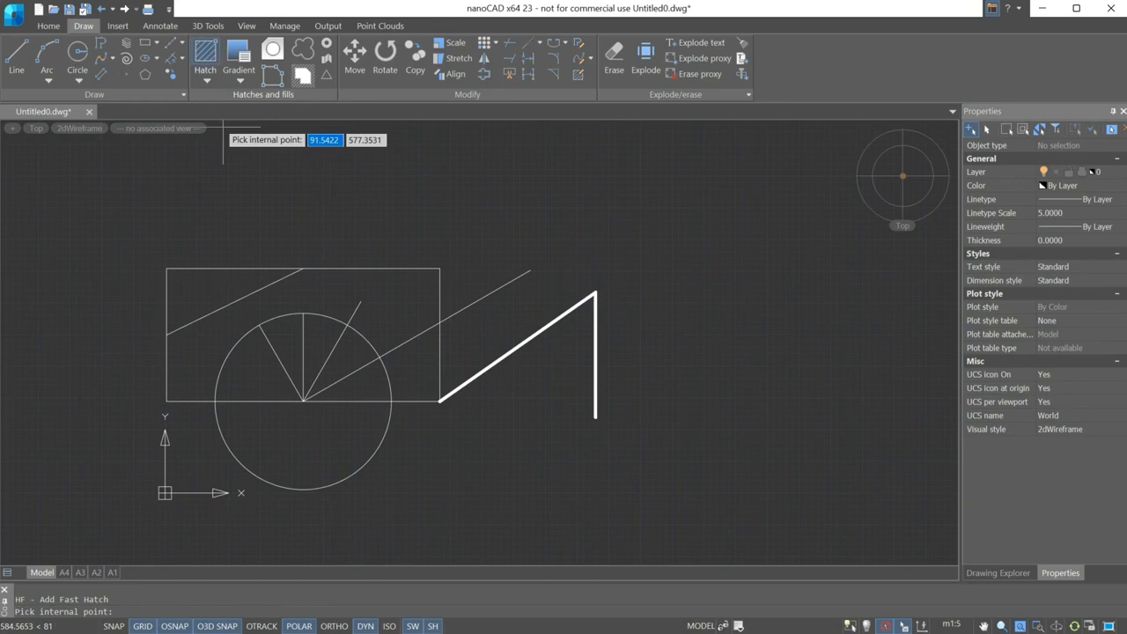
left_click(346, 475)
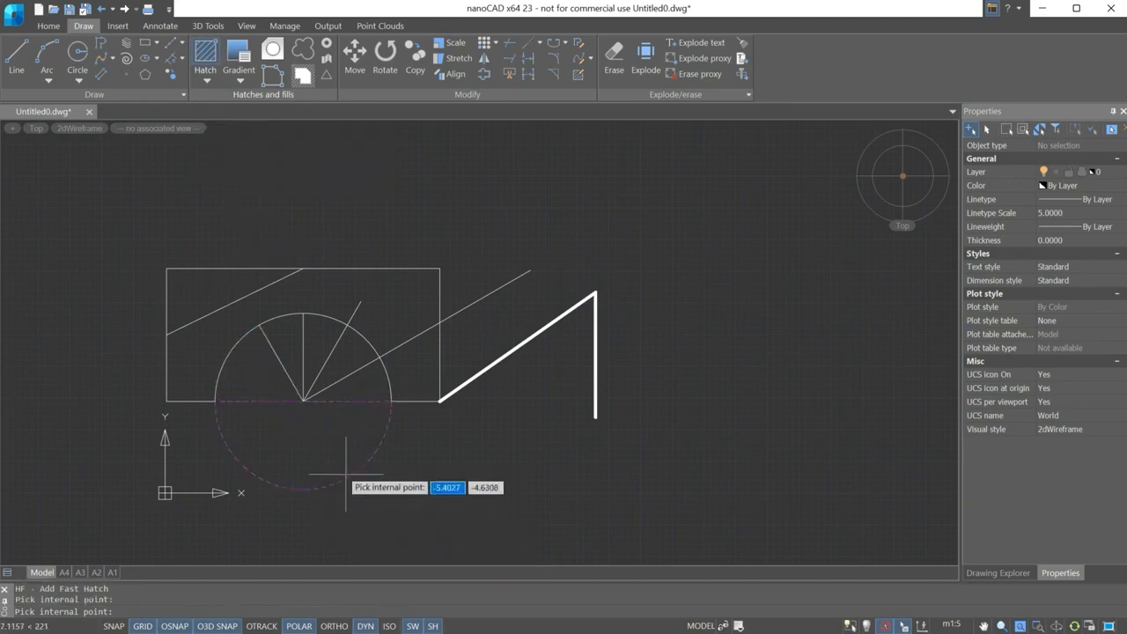
key("Return")
left_click(434, 626)
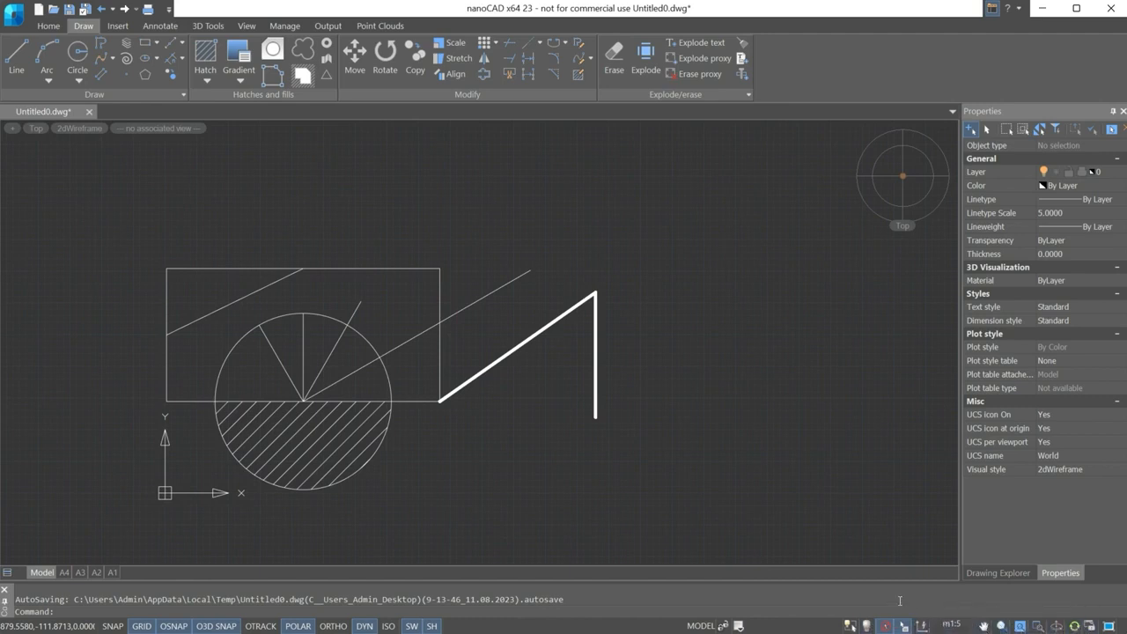
Configure the status bar to hide the ISO and O3D SNAP toggles.
right_click(655, 598)
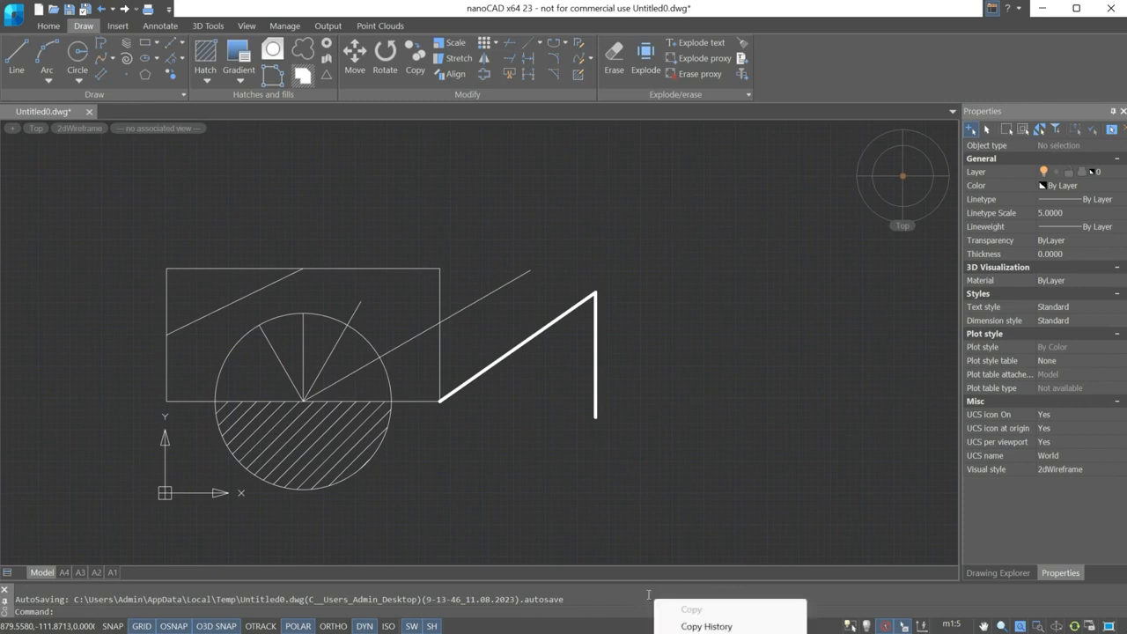
left_click(647, 593)
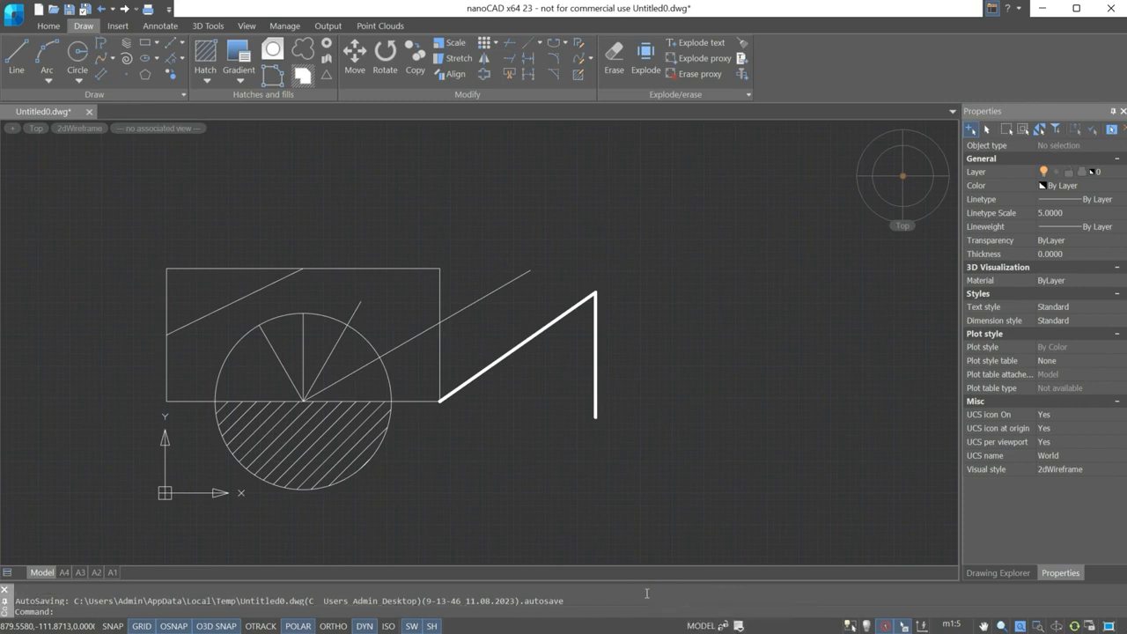
right_click(596, 627)
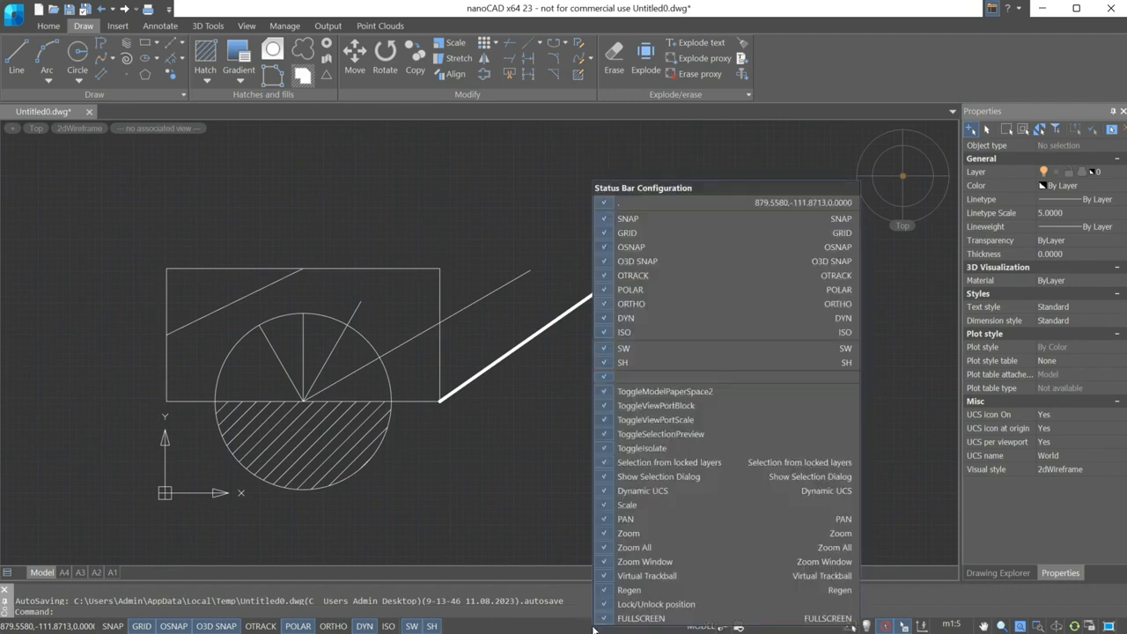
left_click(636, 332)
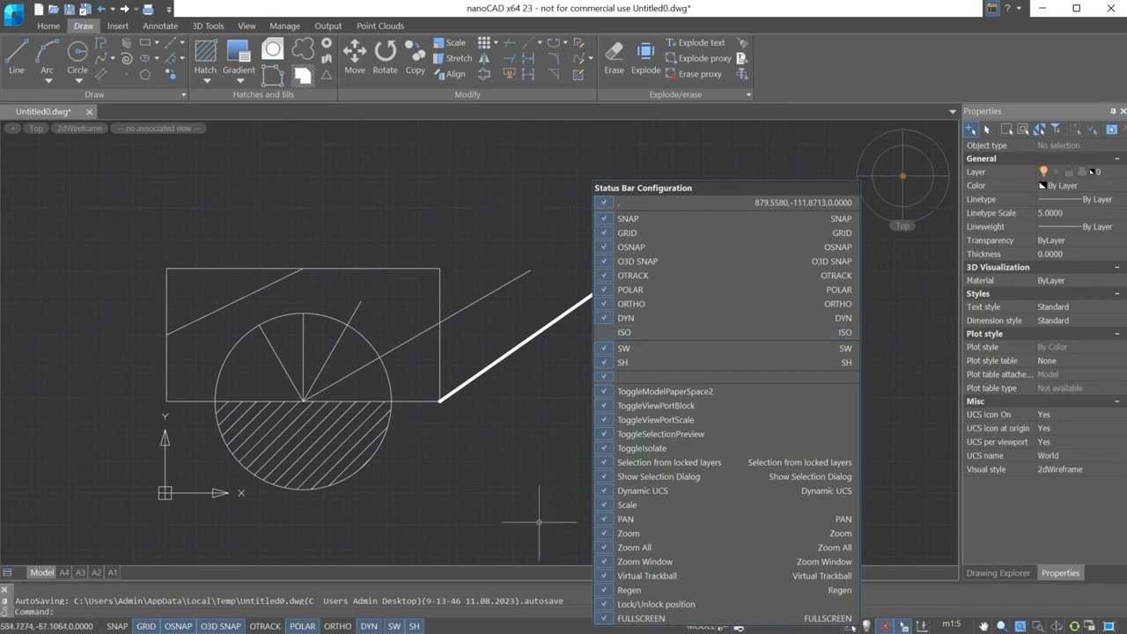
right_click(568, 625)
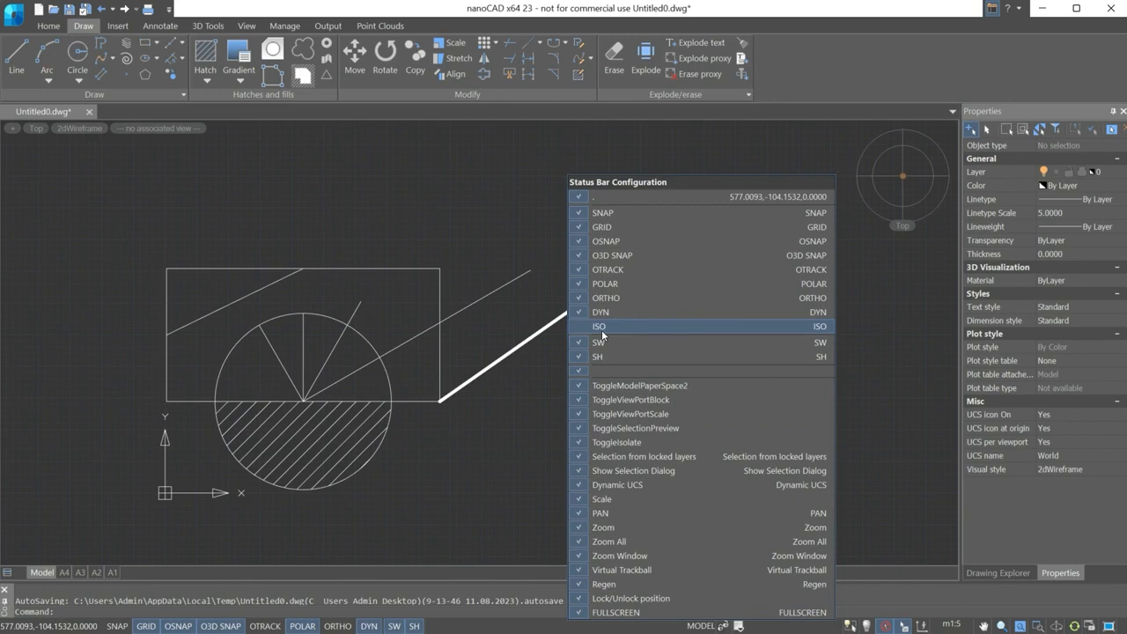
left_click(584, 256)
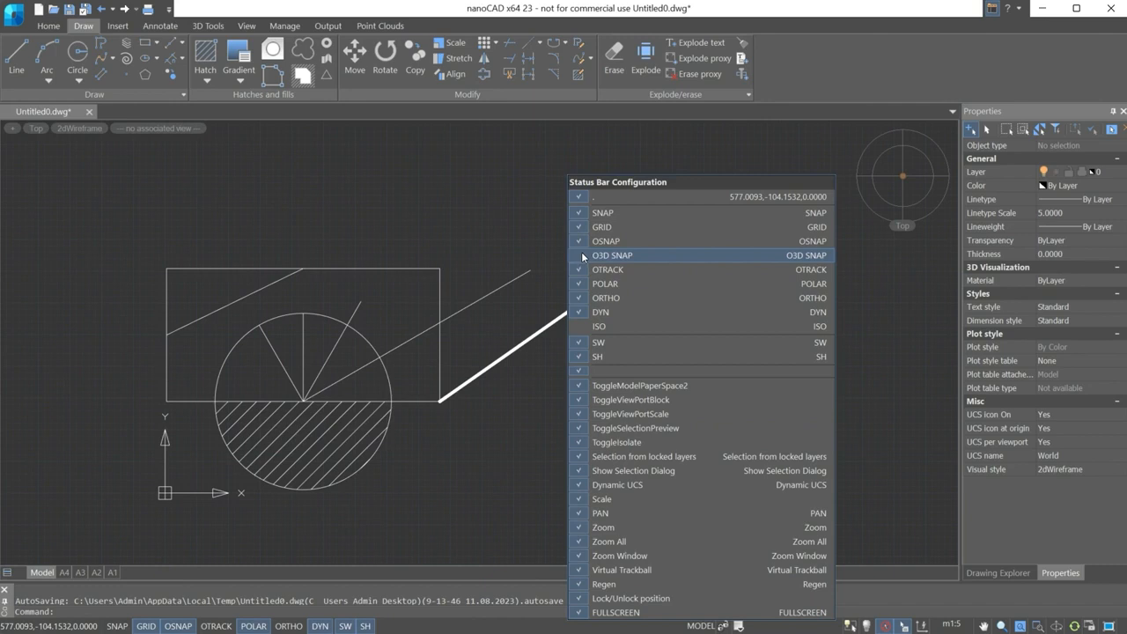
left_click(531, 625)
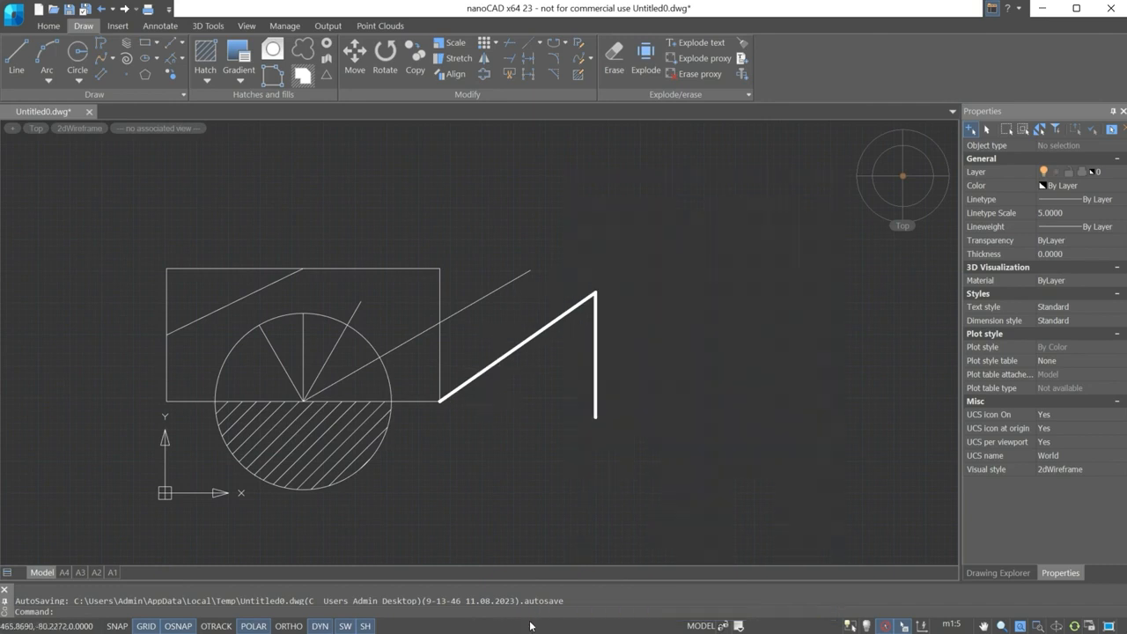